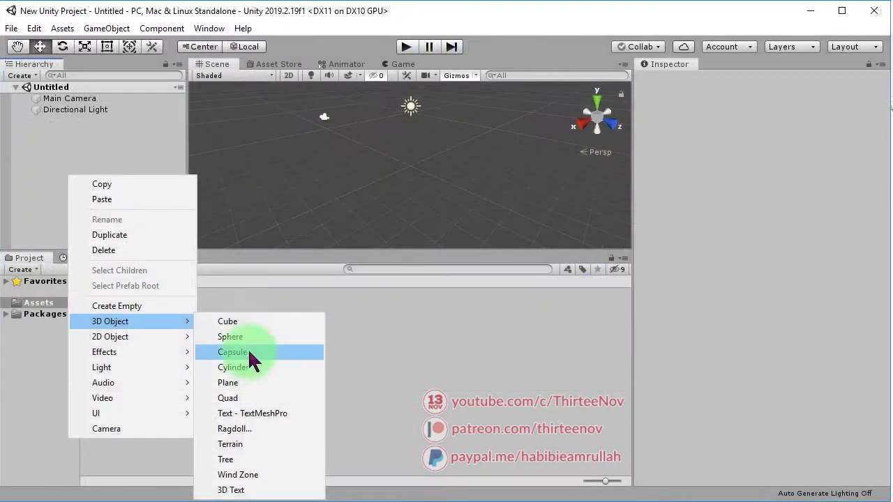
Step: Add a ground plane to the scene and scale it up
left_click(244, 382)
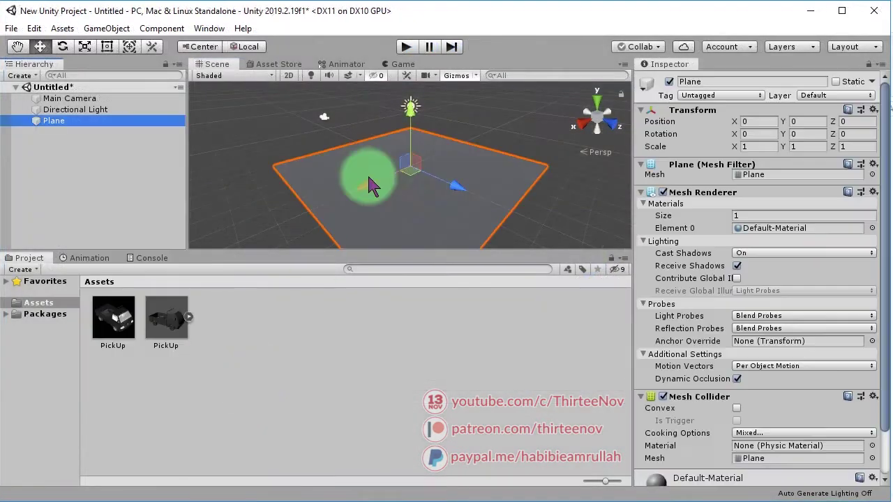
key("r")
left_click_drag(410, 167, 458, 135)
left_click(65, 165)
Step: Create an empty GameObject named car_root in the Hierarchy
right_click(67, 159)
left_click(132, 289)
left_click(80, 134)
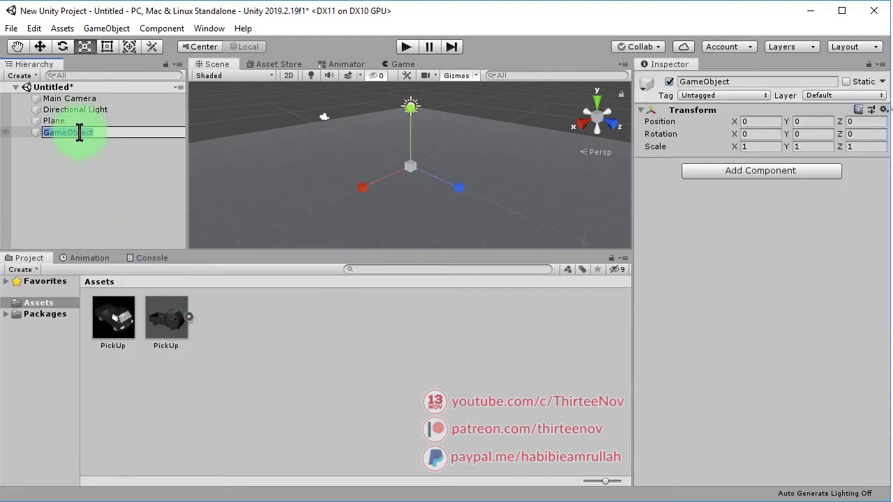
type("car_root")
key("Return")
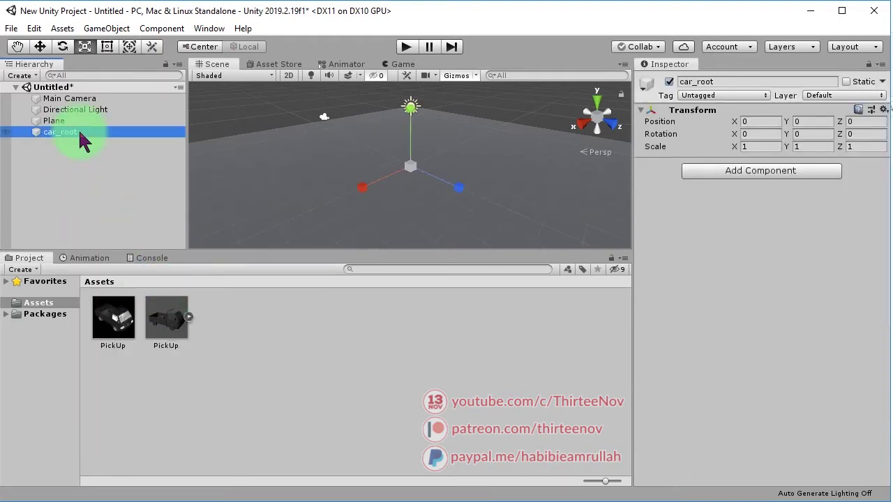
Step: Save the scene as TestScene
key("ctrl+s")
left_click(243, 315)
type("TestSce")
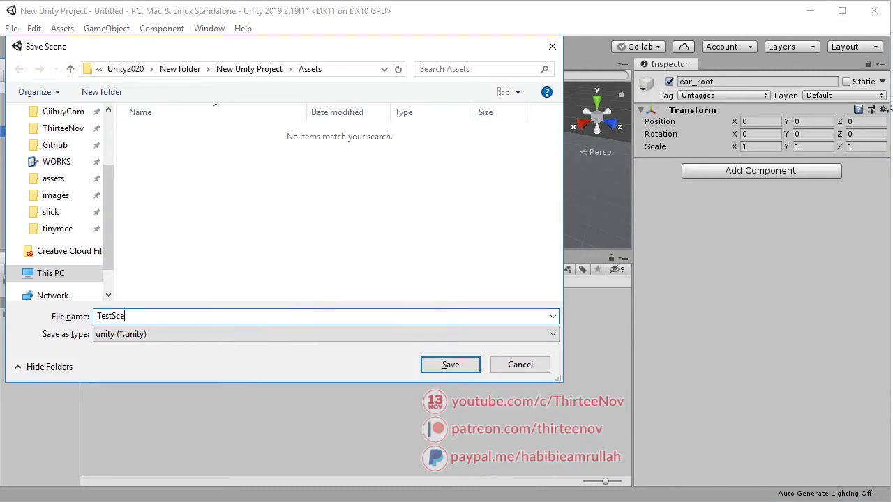
type("ne")
key("Return")
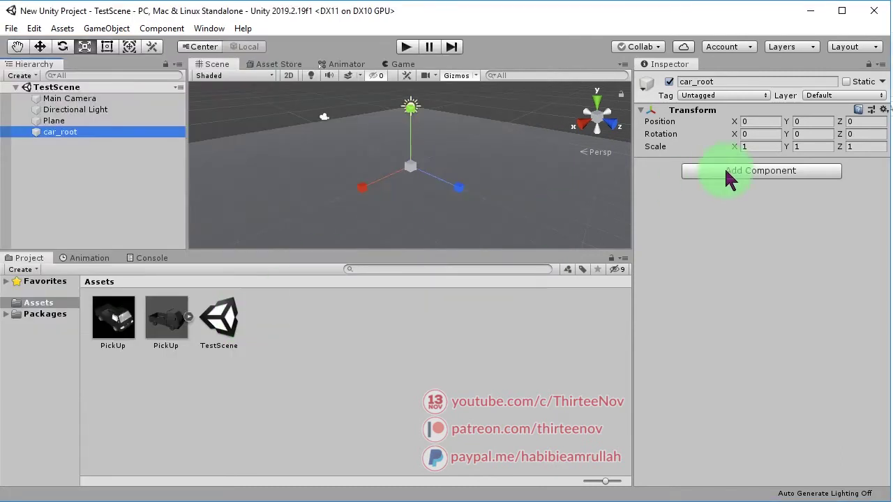
Step: Add a Rigidbody to car_root with Mass 1500 and save
left_click(728, 179)
type("rigid")
key("Return")
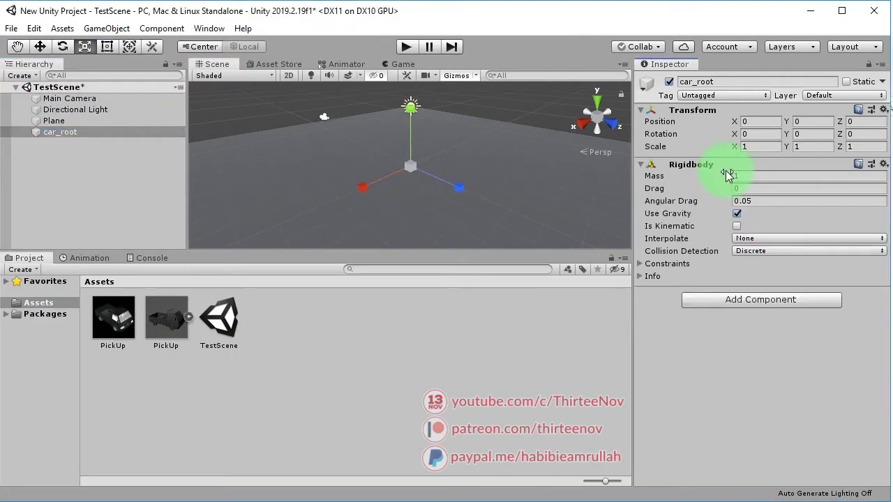
left_click(788, 180)
type("1500")
key("ctrl+s")
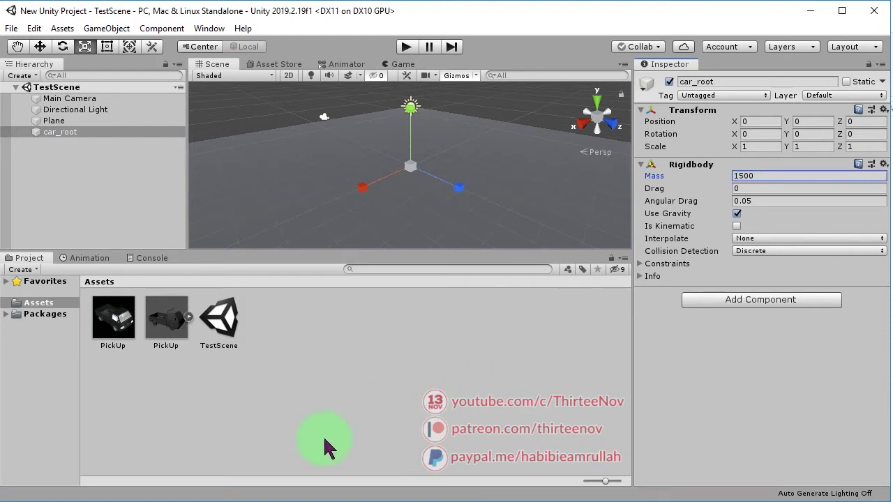
Step: Add a cube child under car_root named CarCollider
right_click(84, 134)
mouse_move(210, 281)
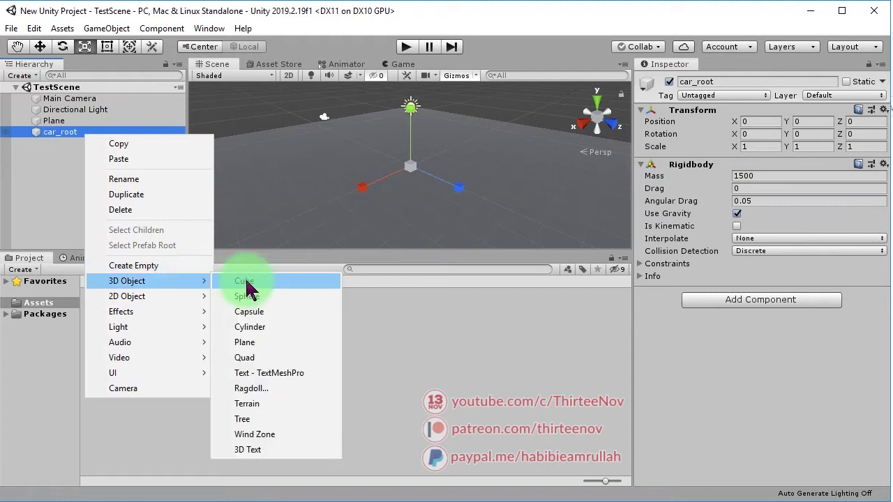
left_click(244, 281)
type("cllider")
key("Return")
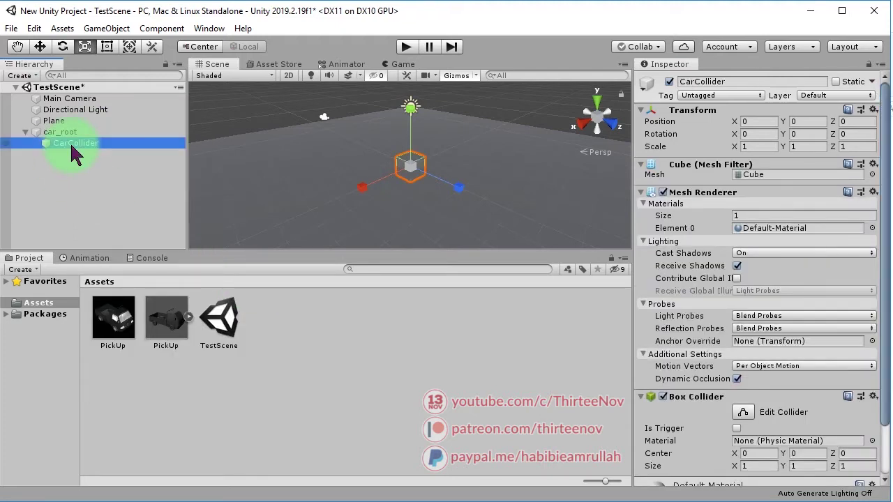
Step: Scale CarCollider to Y 0.5 and Z 3, then save the scene
key("f")
left_click_drag(424, 140, 513, 189)
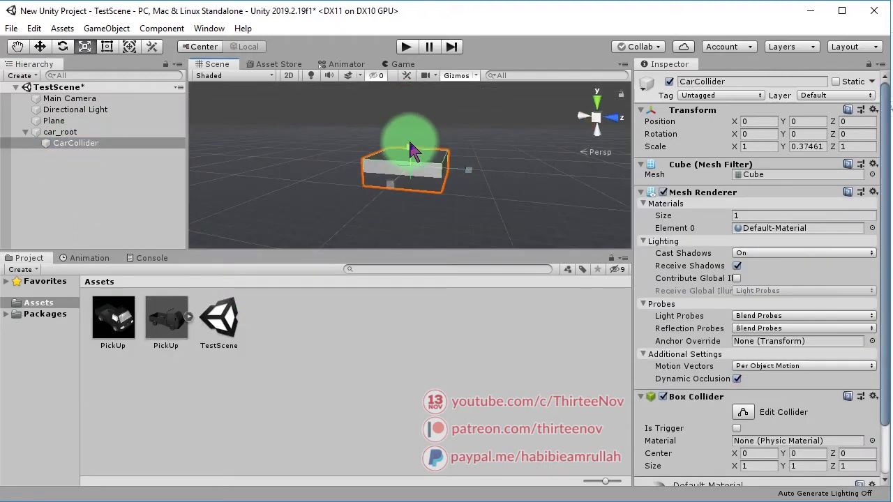
key("ctrl+s")
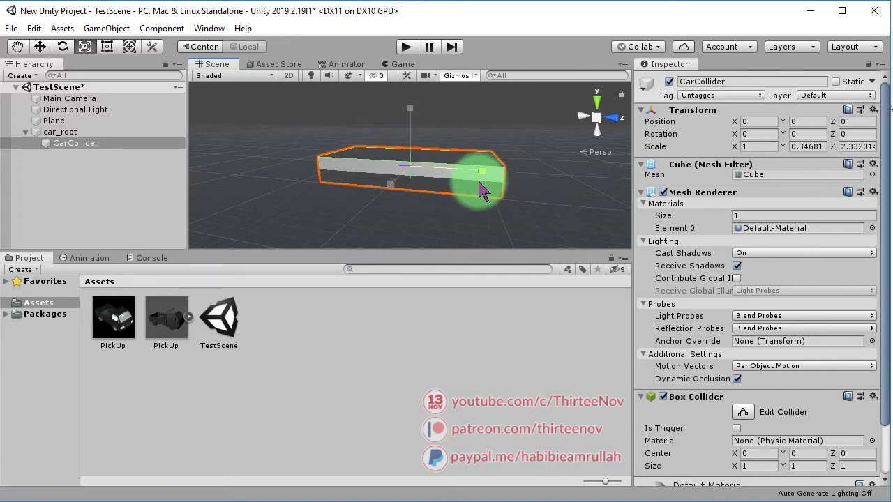
left_click_drag(513, 189, 489, 185)
left_click(843, 148)
type("3")
key("Return")
left_click(815, 146)
type("0.5")
key("Return")
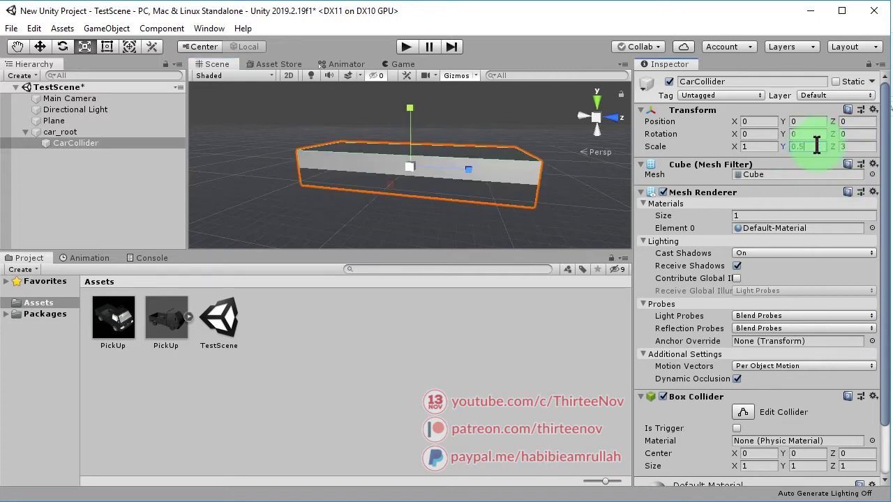
key("ctrl+s")
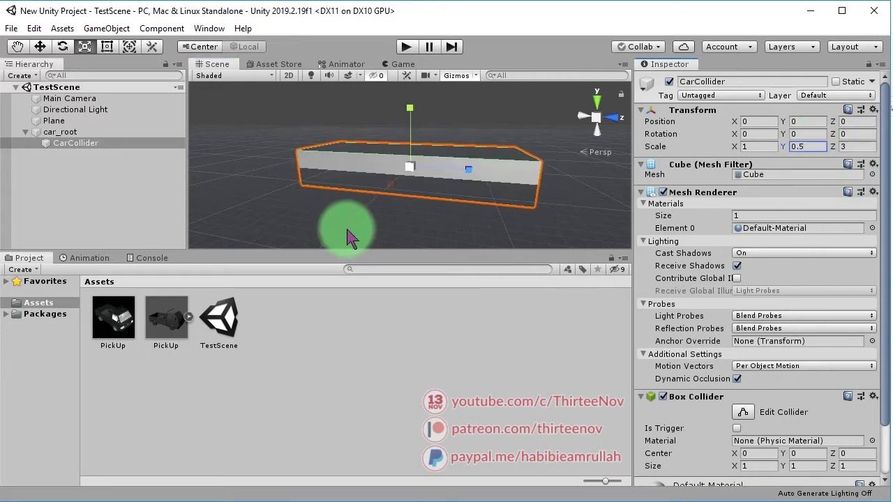
left_click(60, 132)
Step: Create an empty child of car_root named wheels and save the scene
right_click(61, 133)
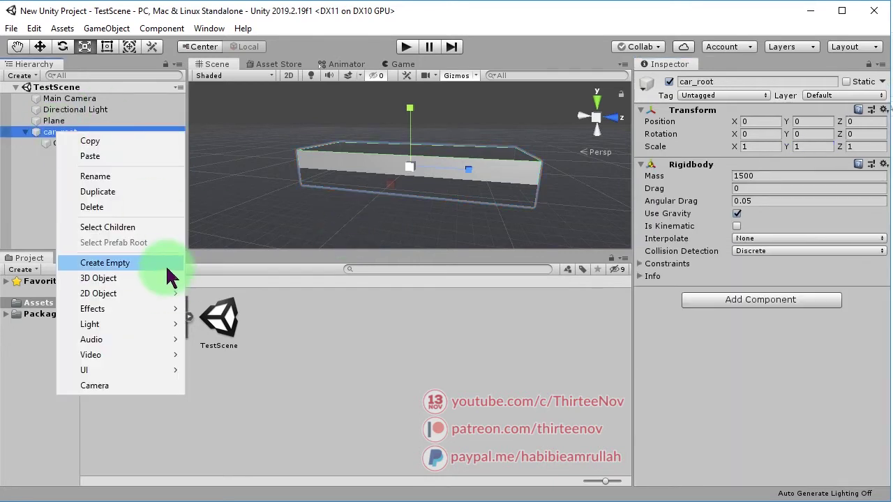
left_click(162, 264)
left_click(86, 155)
type("wh")
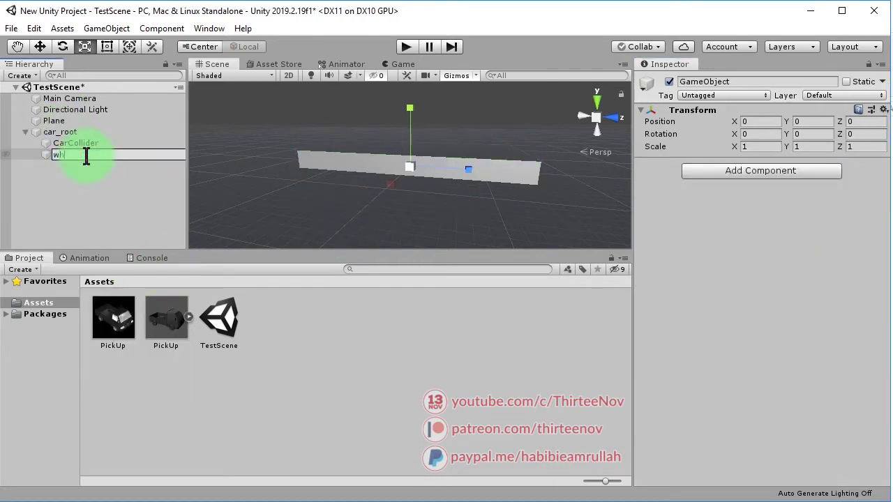
type("eels")
key("Return")
key("ctrl+s")
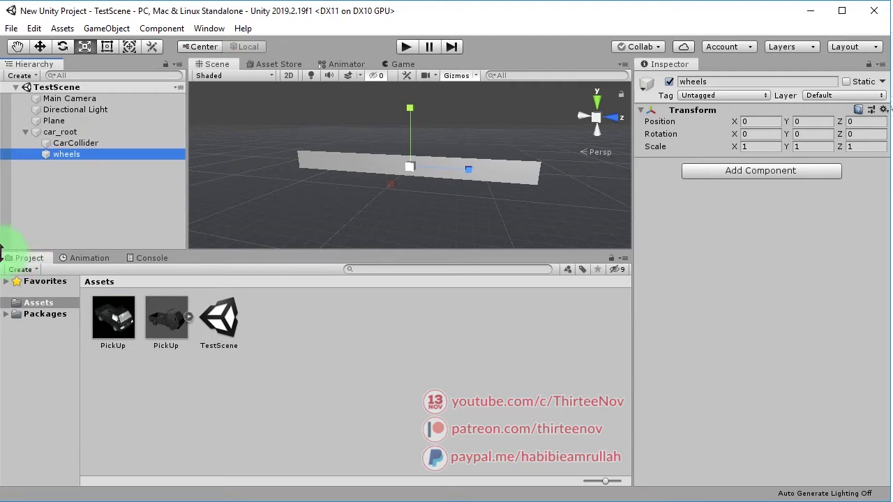
Step: Create an empty child of wheels named frontLeft
right_click(98, 155)
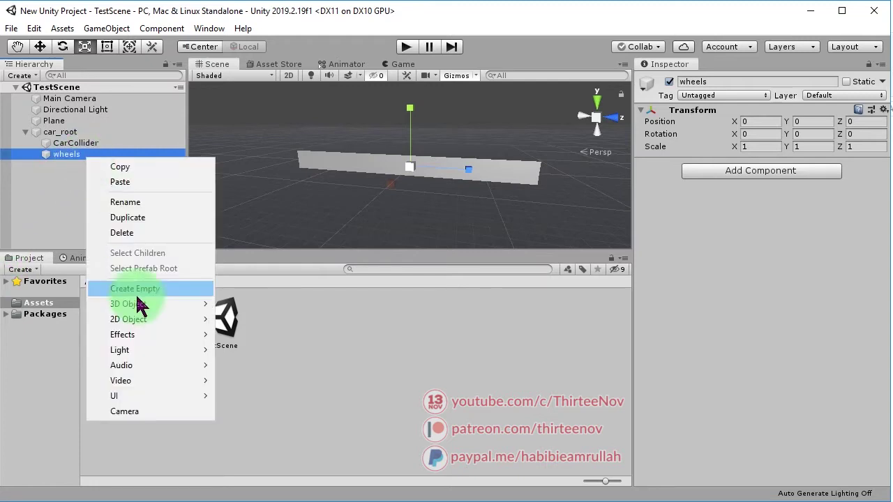
left_click(136, 286)
left_click(78, 166)
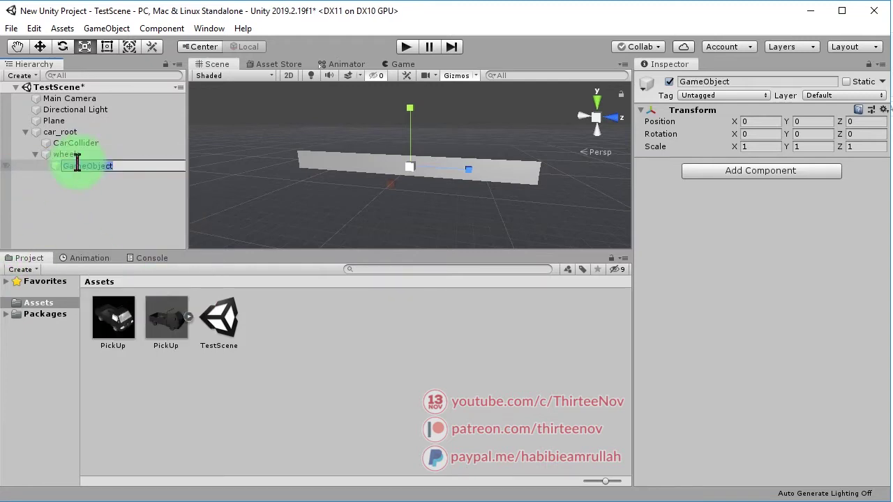
type("frontLeft")
key("Return")
Step: Position frontLeft at X -1, Z 1
left_click(16, 46)
mouse_move(451, 188)
left_mouse_down("alt")
mouse_move(469, 214)
mouse_move(436, 199)
left_mouse_up("alt")
key("w")
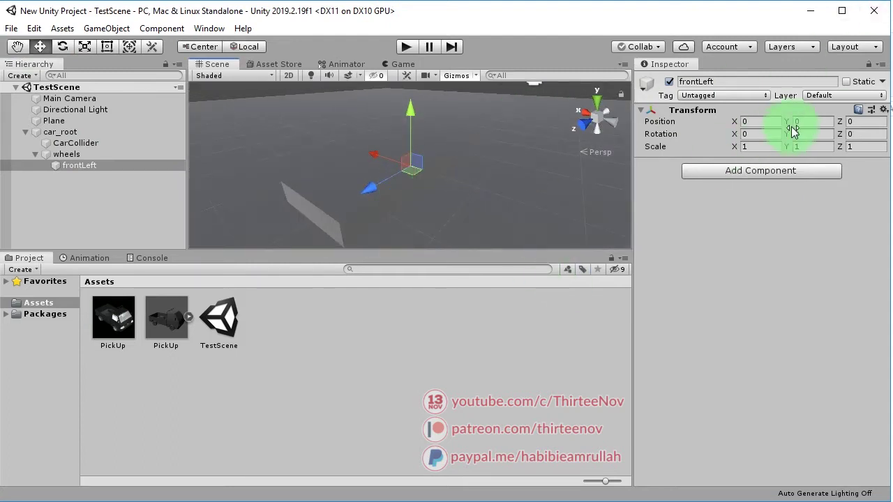
left_click(757, 131)
type("-1")
key("Tab")
key("Tab")
type("1")
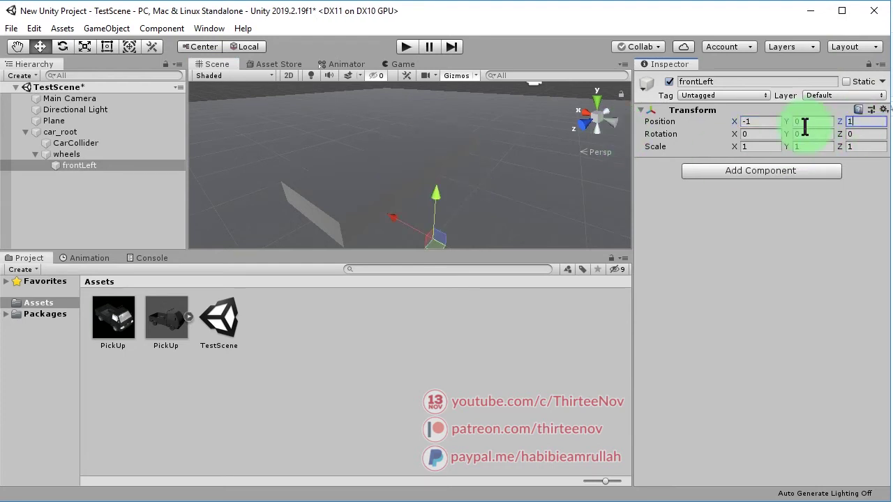
Step: Orbit the scene view to inspect frontLeft from a new angle
left_click(475, 219)
left_click(62, 46)
left_click(340, 166)
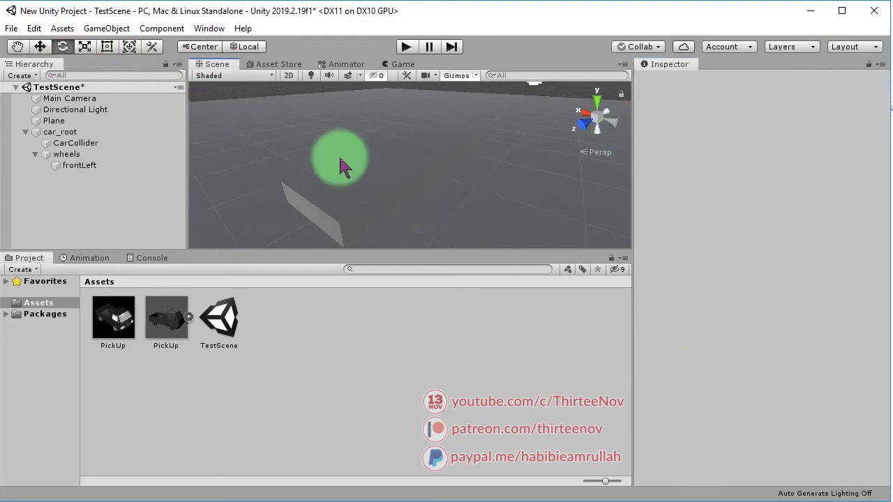
left_click_drag(339, 166, 109, 178, "alt")
left_click(105, 167)
left_click_drag(439, 210, 256, 229, "alt")
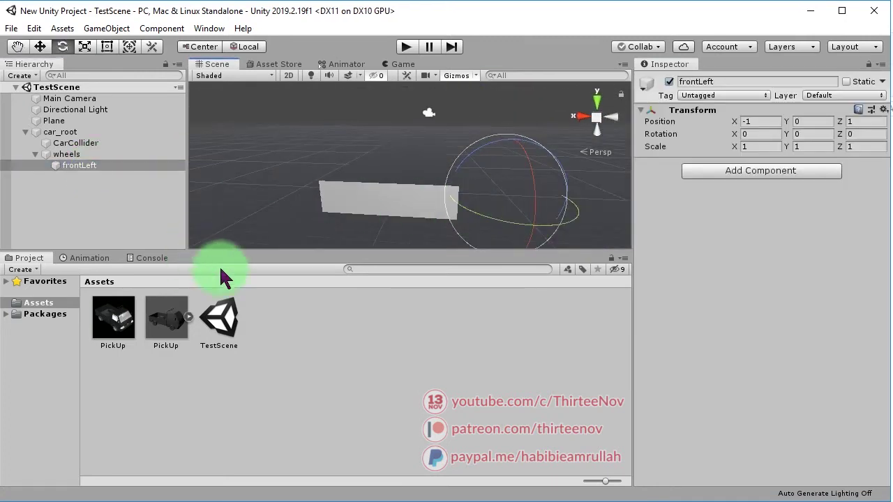
Step: Duplicate frontLeft as frontRight and set its Position X to 1
key("ctrl+d")
key("F2")
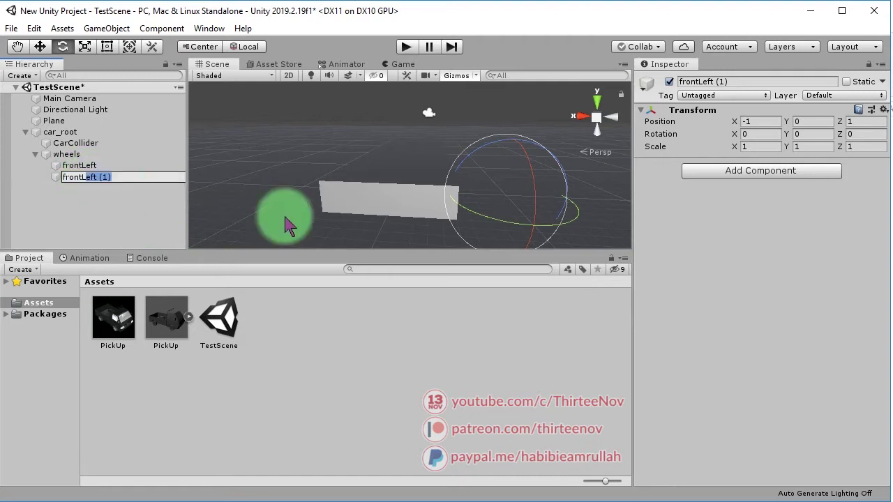
type("frontRight")
key("Return")
left_click(683, 125)
type("1")
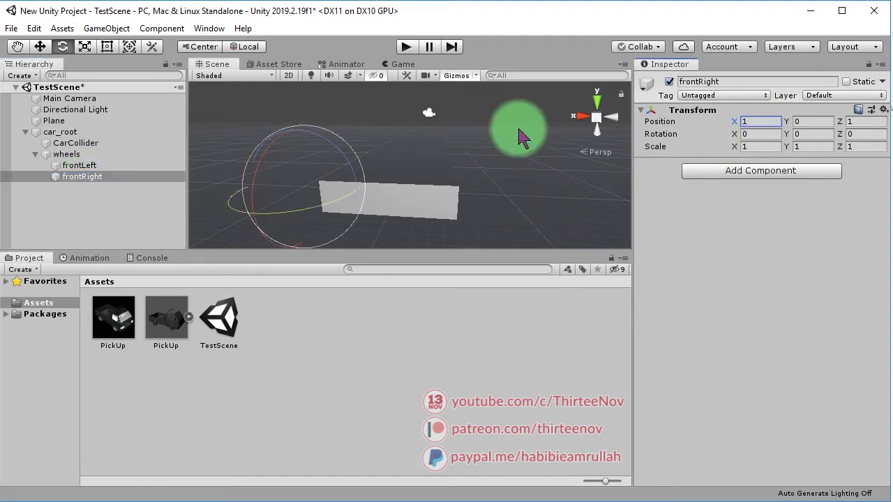
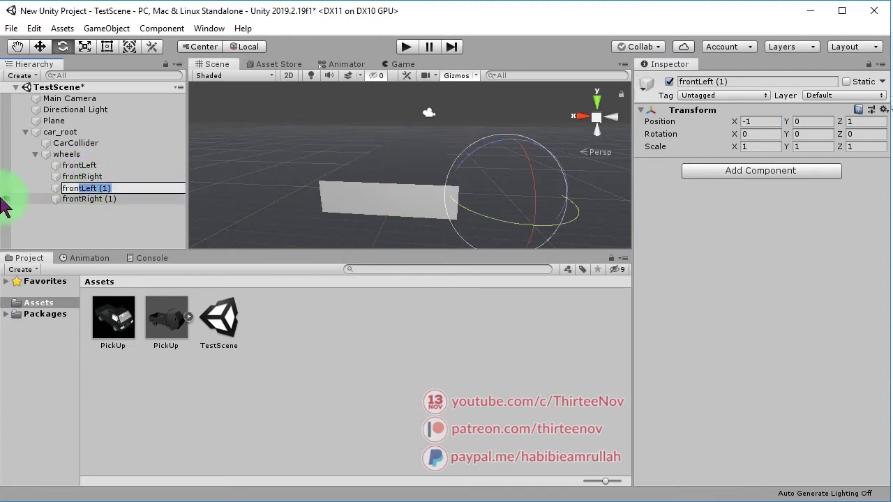
Step: Rename the duplicated wheel objects to rearLeft and rearRight
type("rearLeft")
key("Return")
left_click(82, 200)
left_click(106, 198)
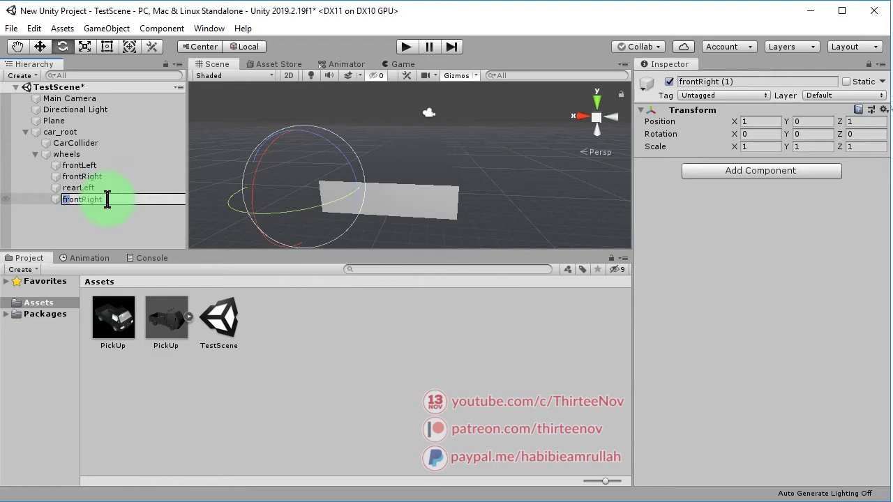
type("ear")
key("Return")
Step: Save the scene with Ctrl+S and select the rearLeft and rearRight wheels
left_click(112, 189, "ctrl")
key("ctrl+s")
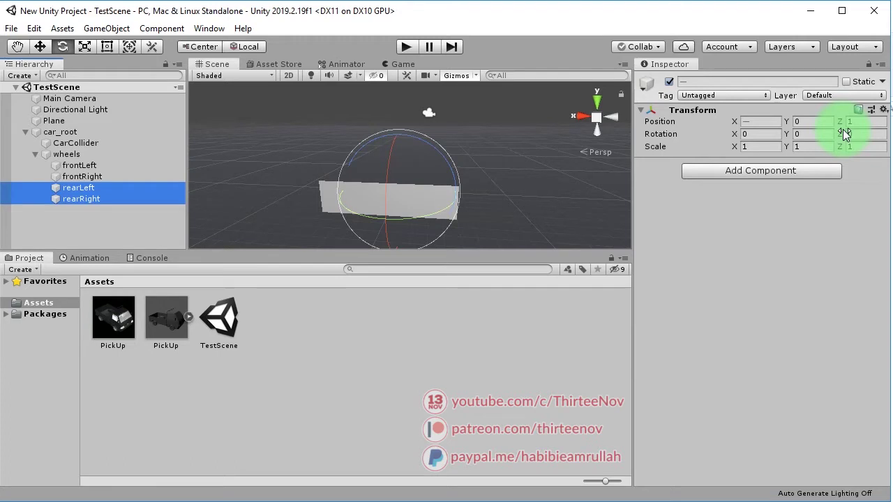
left_click(77, 189)
left_click(83, 200)
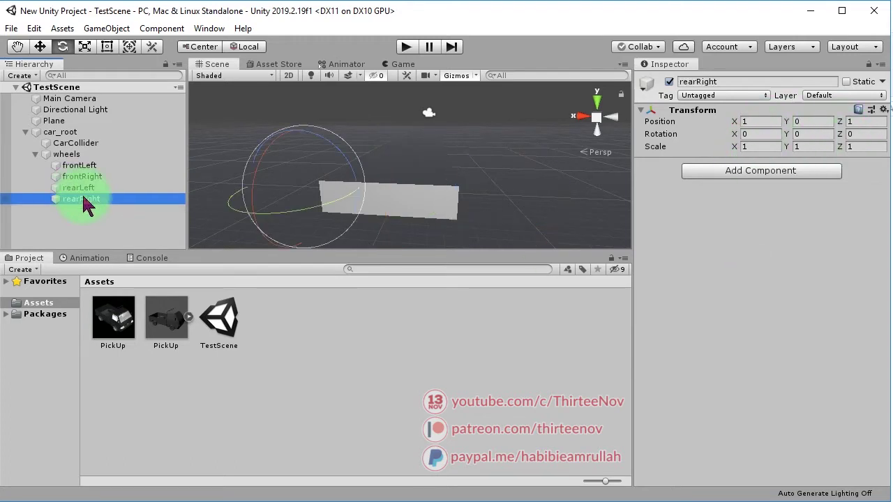
Step: Move rearLeft and rearRight back along the Z axis with the Move tool
left_click(40, 46)
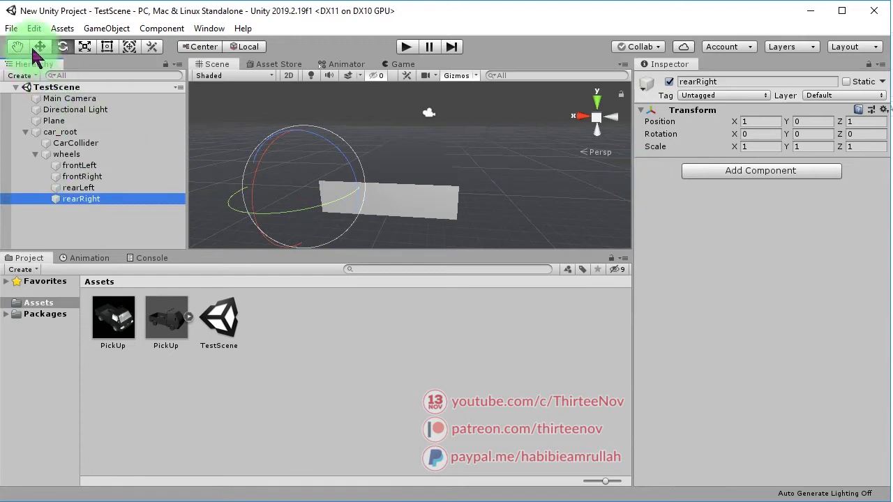
left_click(96, 189, "ctrl")
mouse_move(508, 189)
left_mouse_down("alt")
mouse_move(293, 203)
mouse_move(433, 171)
mouse_move(446, 191)
left_mouse_up("alt")
left_click(865, 122)
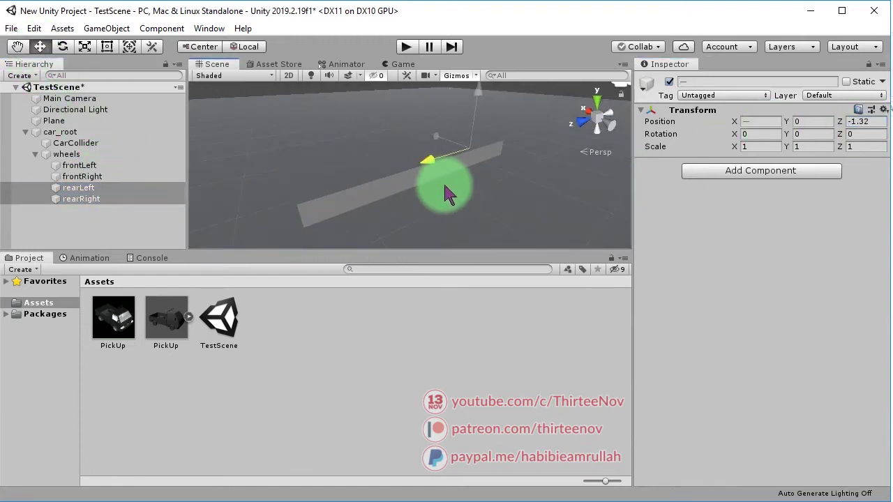
Step: Check the positions of rearLeft, frontRight, frontLeft and rearRight one by one
left_click(91, 189)
left_click(93, 177)
left_click(100, 166)
left_click(111, 200)
left_click(96, 166)
left_click(98, 177)
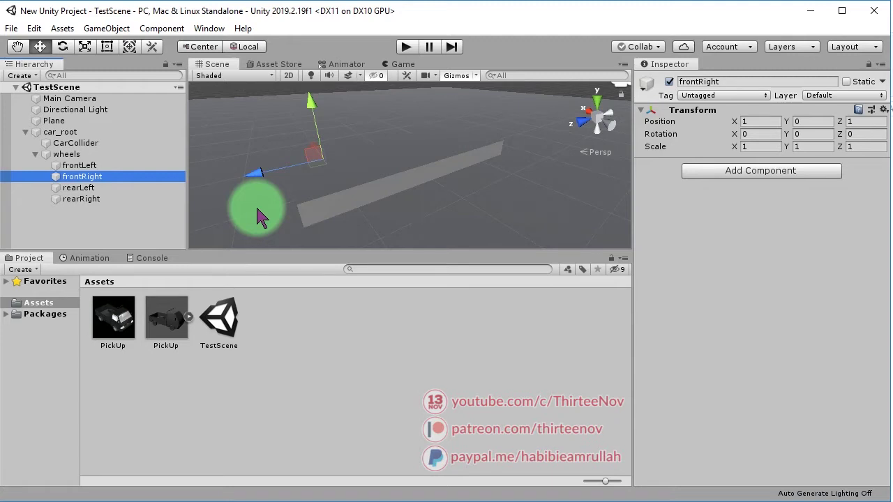
Step: Raise car_root along its Y arrow to a Y position of 0.369
left_click(69, 132)
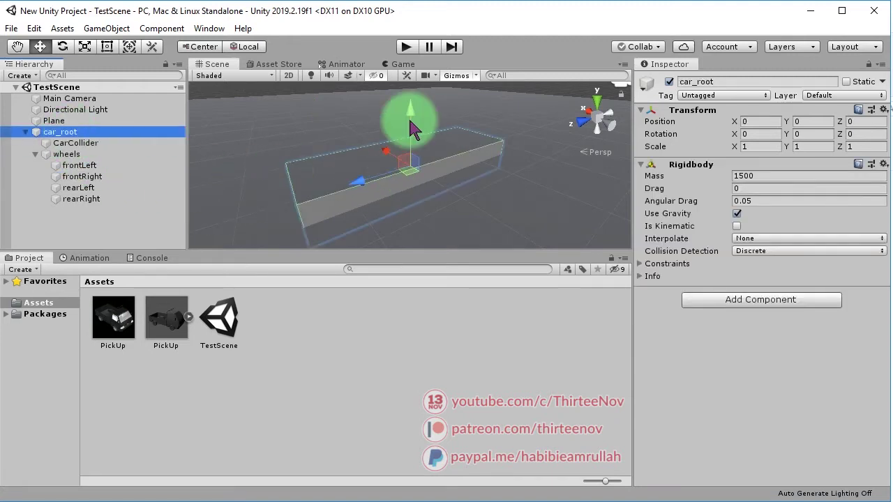
left_click_drag(410, 126, 408, 97)
left_click(368, 208)
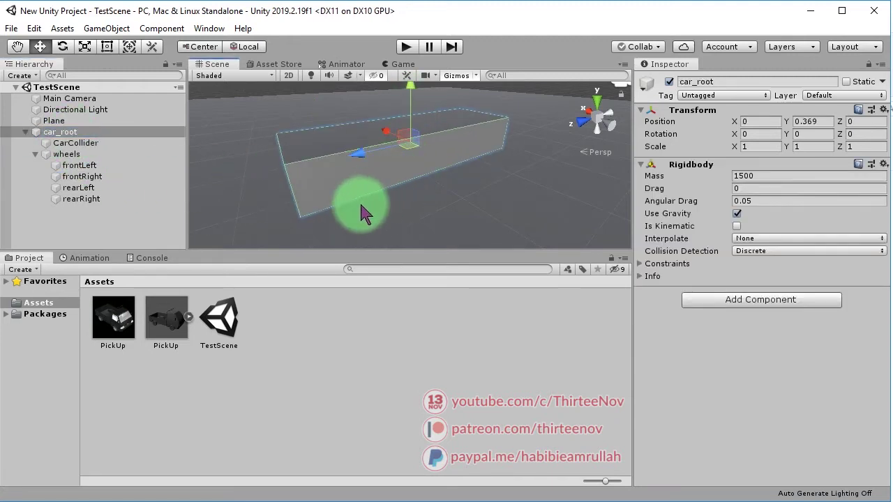
left_click(117, 144)
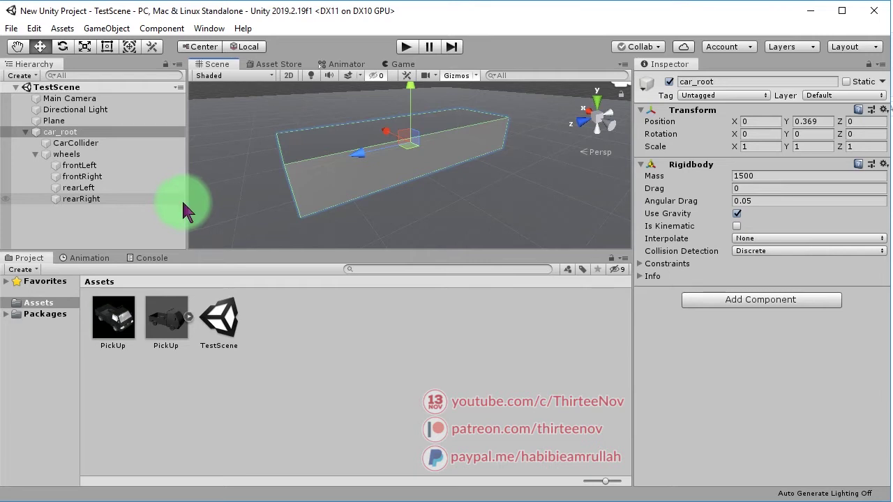
Step: Add a Wheel Collider component to frontLeft, frontRight, rearLeft and rearRight
left_click(79, 167)
left_click(114, 201, "shift")
left_click(707, 175)
type("wheel")
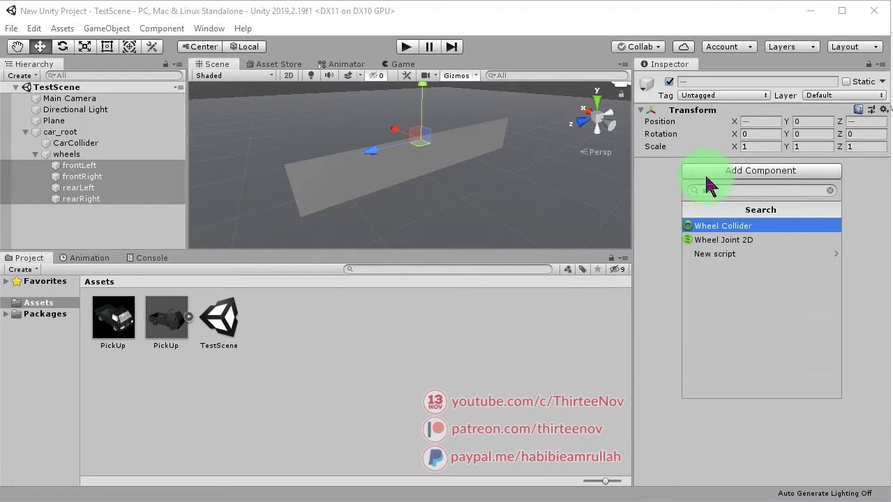
key("Return")
Step: Lift car_root to Y 0.681 so the wheels sit below the body
left_click_drag(505, 219, 513, 129, "alt")
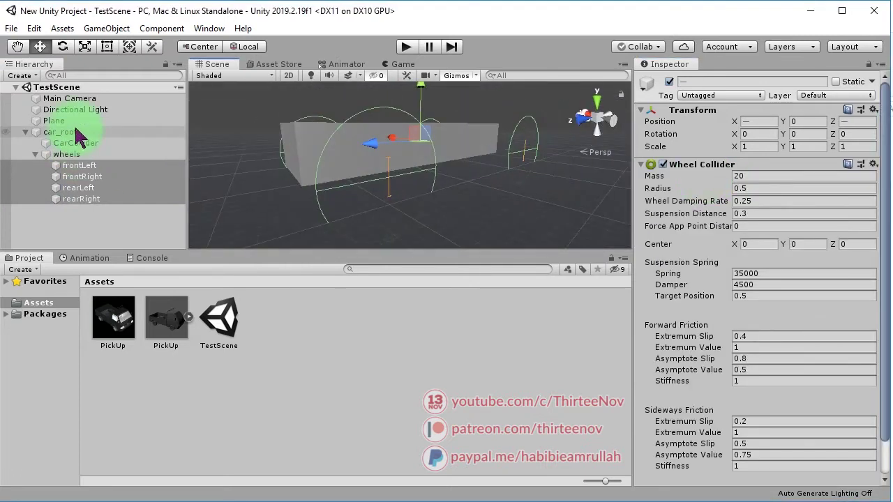
left_click(60, 132)
mouse_move(413, 96)
left_mouse_down()
mouse_move(431, 220)
mouse_move(412, 202)
left_mouse_up()
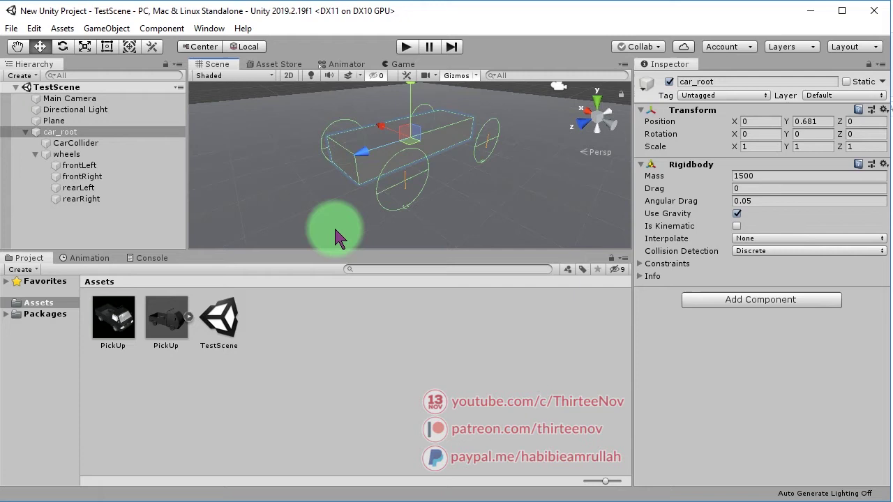
Step: Create a C# script named MyCarController in Assets and open it in Notepad++
right_click(283, 355)
left_click(341, 355)
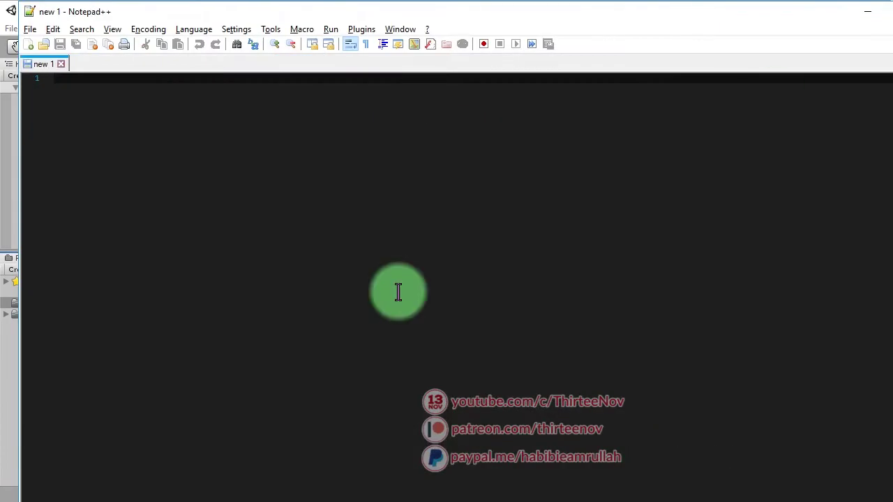
right_click(298, 360)
mouse_move(454, 35)
left_click(541, 53)
type("MyCarCon")
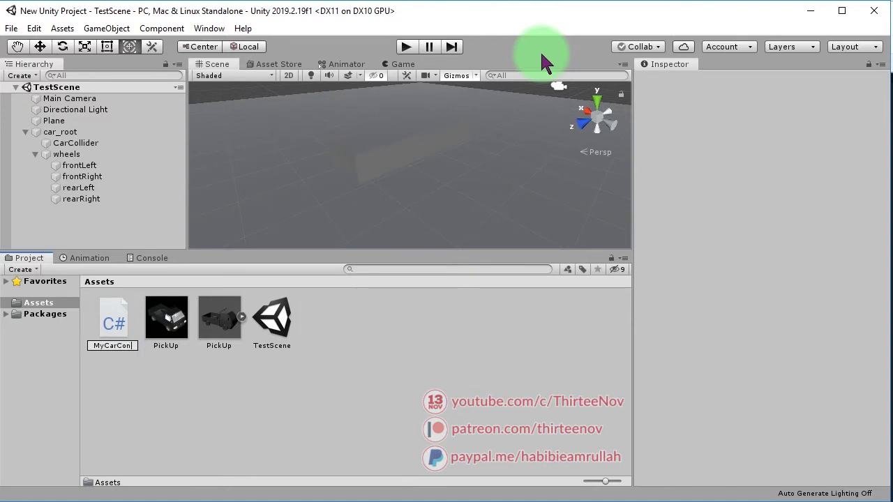
type("er")
key("Return")
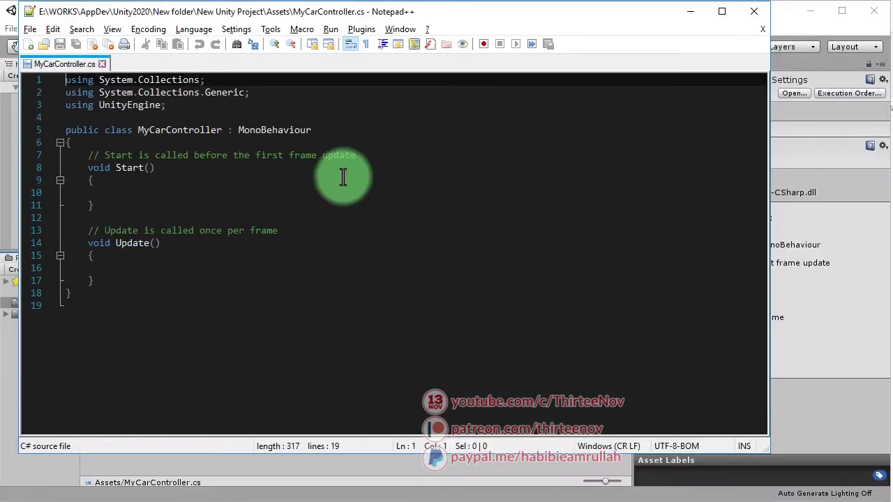
Step: Declare a public List<AxleInfo> axleInfos field at the top of the class
scroll(343, 175, "up", 2, "ctrl")
left_click(411, 143)
key("Return")
key("Return")
key("Return")
key("Up")
key("Tab")
type("public List<Axle")
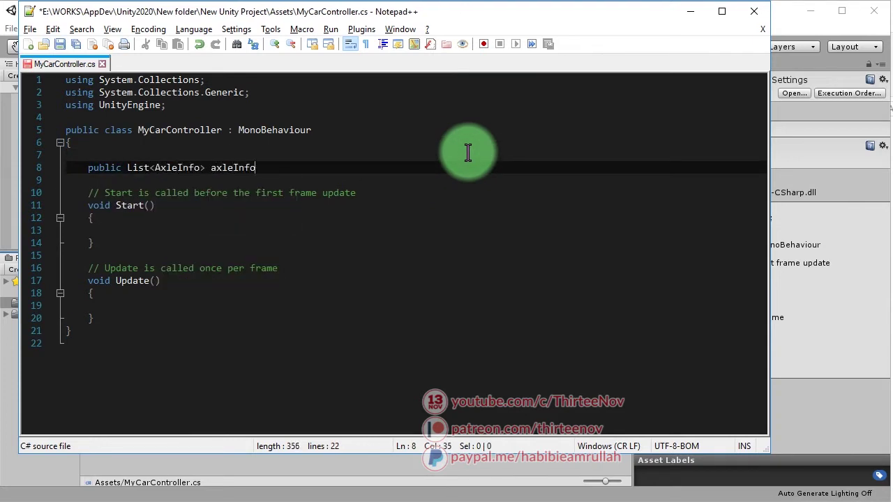
Step: Add public float maxMotorTorque and maxSteeringAngle fields and save the script
key("Return")
type("public float maxM")
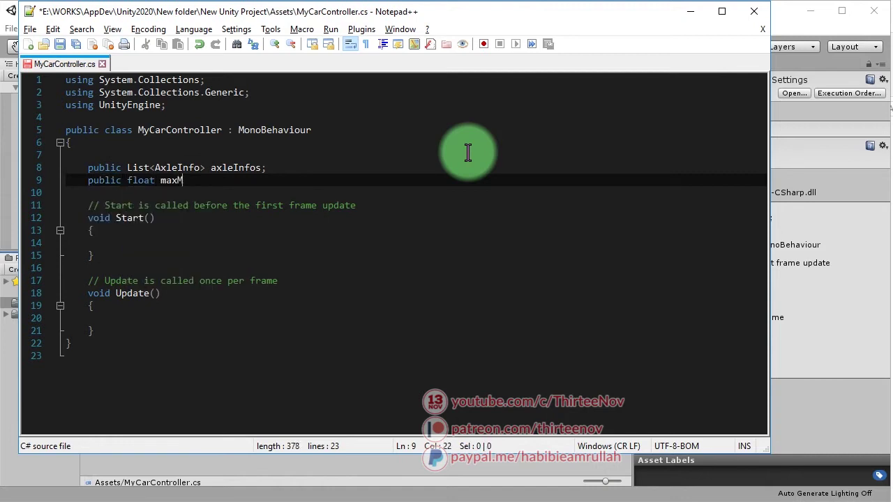
type("otorTorque;")
key("ctrl+d")
key("Down")
key("Left")
key("ctrl+shift+Left")
type("maxSteeringAngle")
key("ctrl+s")
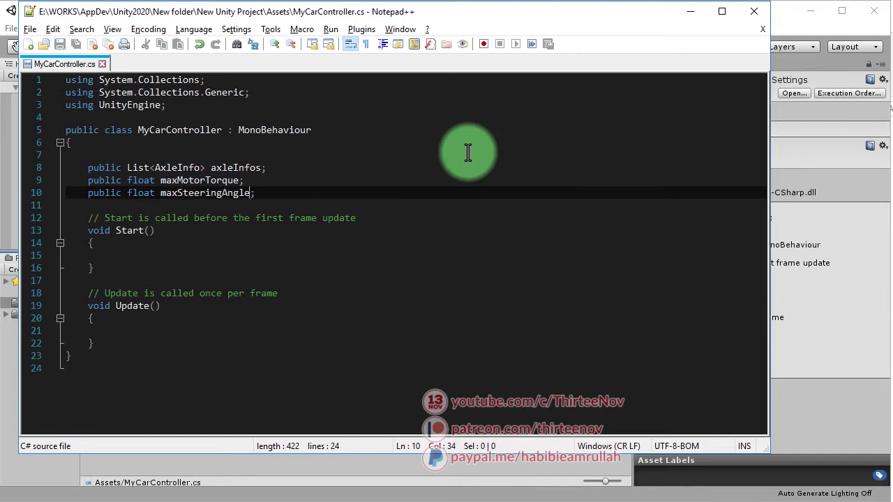
Step: Delete the Start method and turn Update into public FixedUpdate
key("Down")
key("Down")
key("Down")
left_click_drag(143, 287, 3, 224)
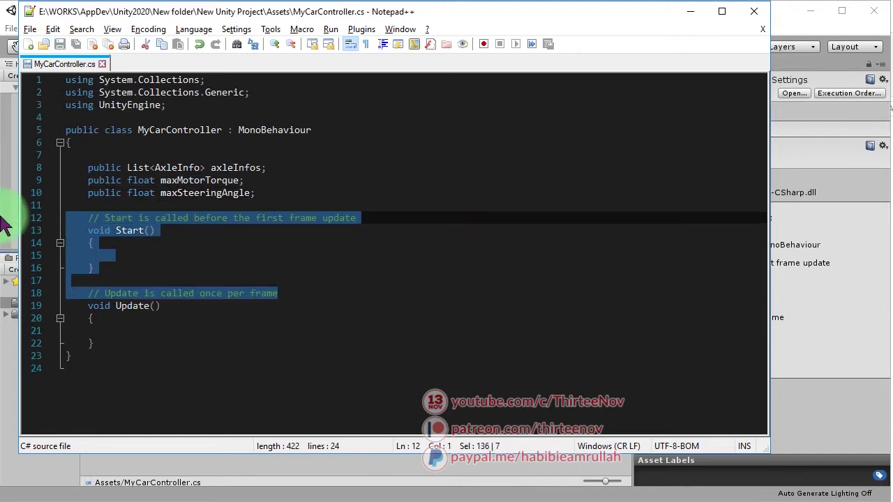
key("Delete")
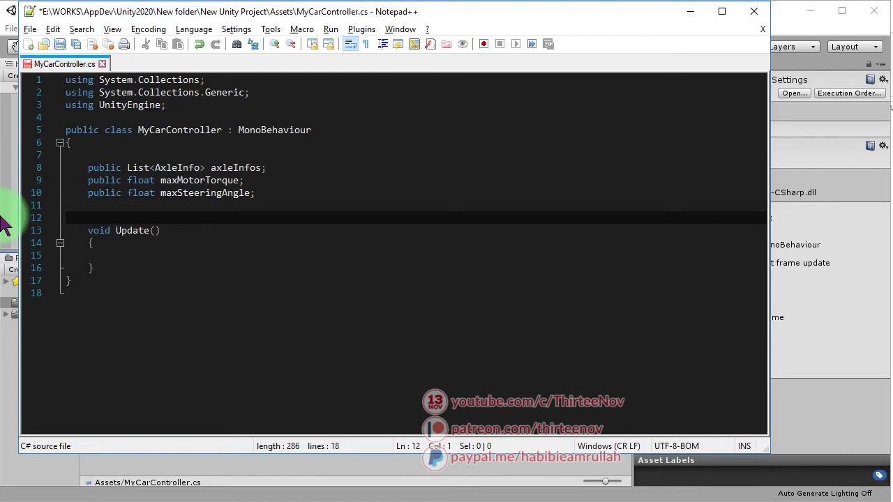
key("Down")
key("Down")
key("Up")
key("End")
key("ctrl+Left")
key("ctrl+Left")
type("Fixed")
key("Down")
key("Down")
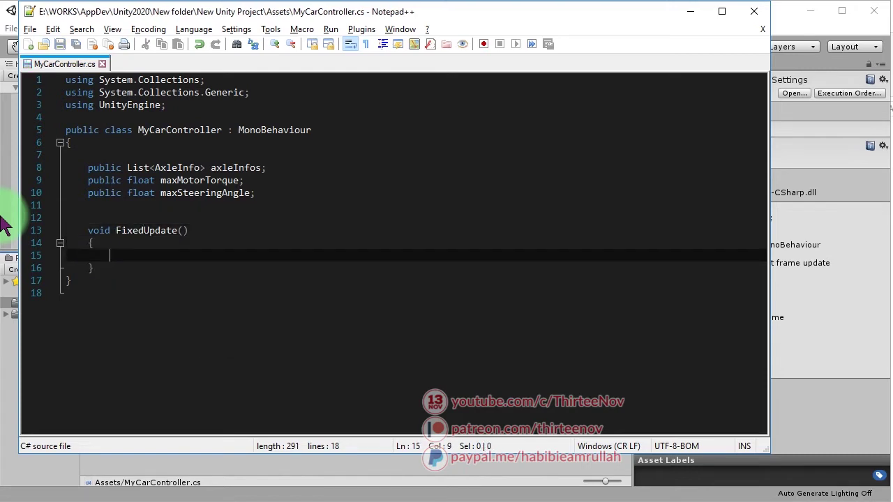
key("Up")
key("Up")
type("public")
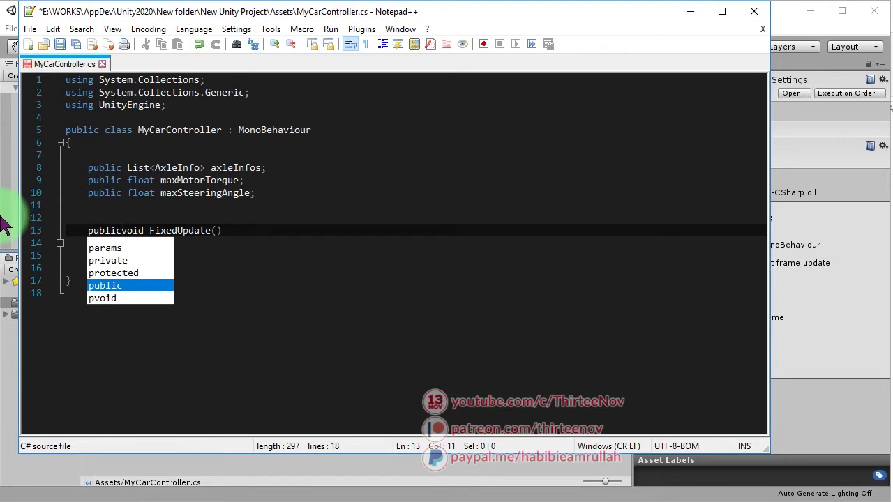
Step: Compute motor and steering from the Vertical and Horizontal input axes, save, and begin a foreach loop
key("Down")
key("Down")
type("float motor = maxMot")
key("Return")
key("BackSpace")
key("BackSpace")
type("* input.GetAxis(\"Vertical")
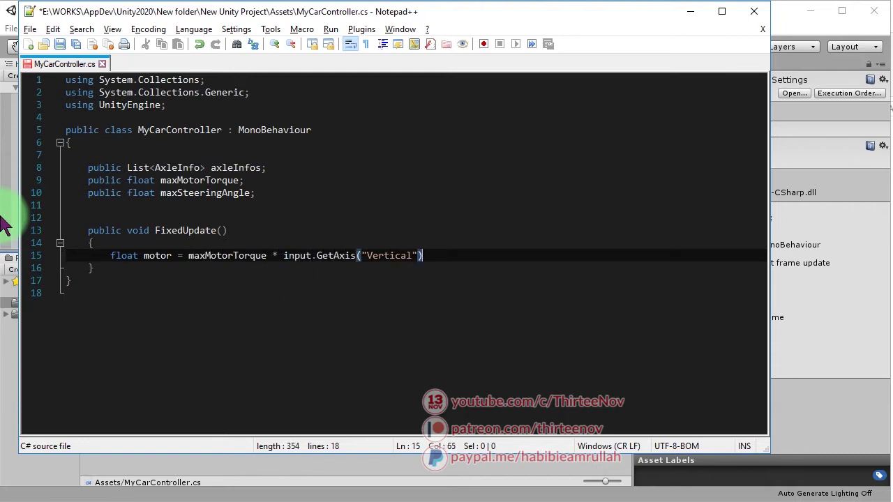
type(";")
key("Return")
type("float steer")
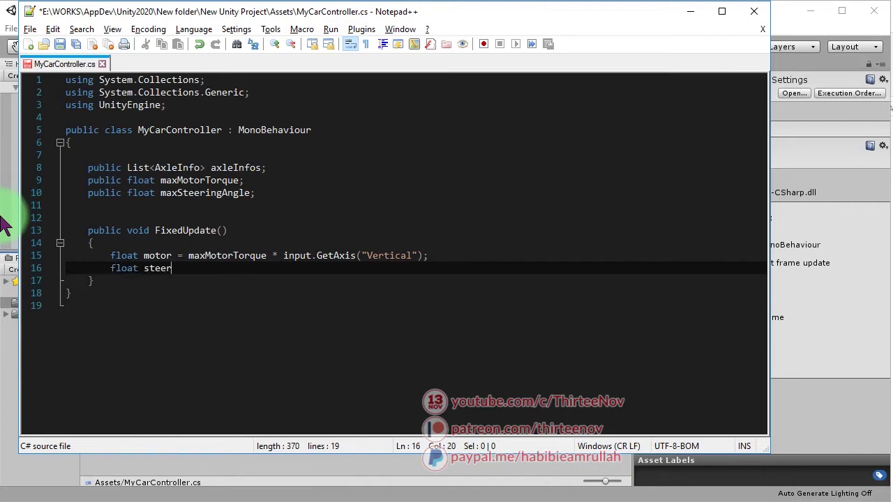
type("ing = maxS")
key("Return")
type("* Input.GetAxis(\"Horizontal\");")
key("ctrl+s")
key("Return")
key("Return")
type("foreach(Axle")
Step: Complete the foreach loop over axleInfos in FixedUpdate
key("Return")
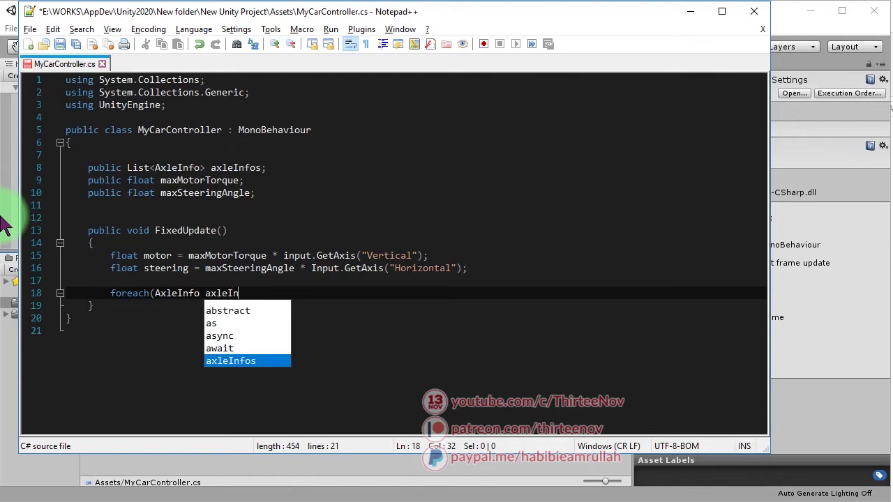
key("Escape")
type("fo in")
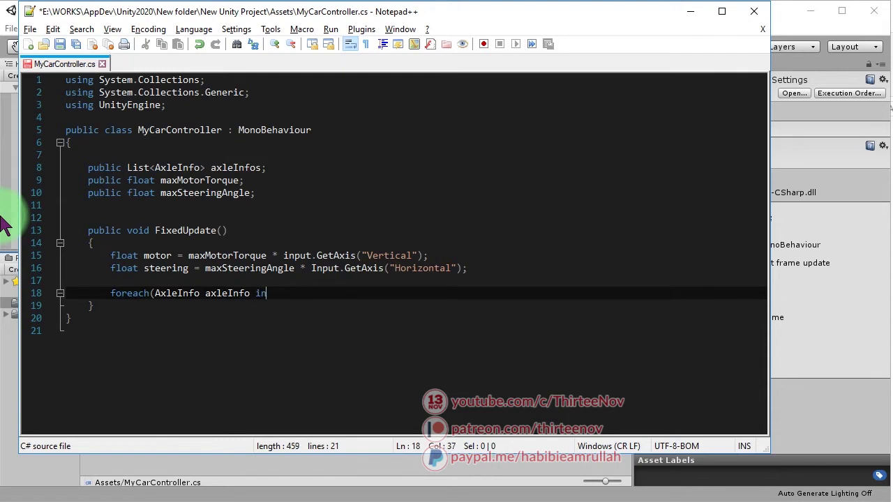
type("axle")
key("Return")
type("){")
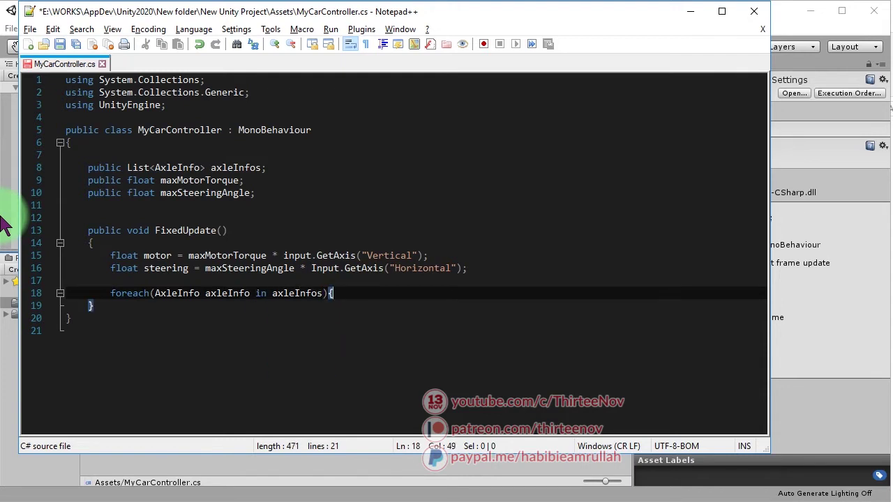
key("Return")
Step: Add an if(axleInfo.steering) block setting both wheels' steerAngle to steering, and save
type("if(axleInfo.steering){")
key("Return")
type("axleInfo.leftWh")
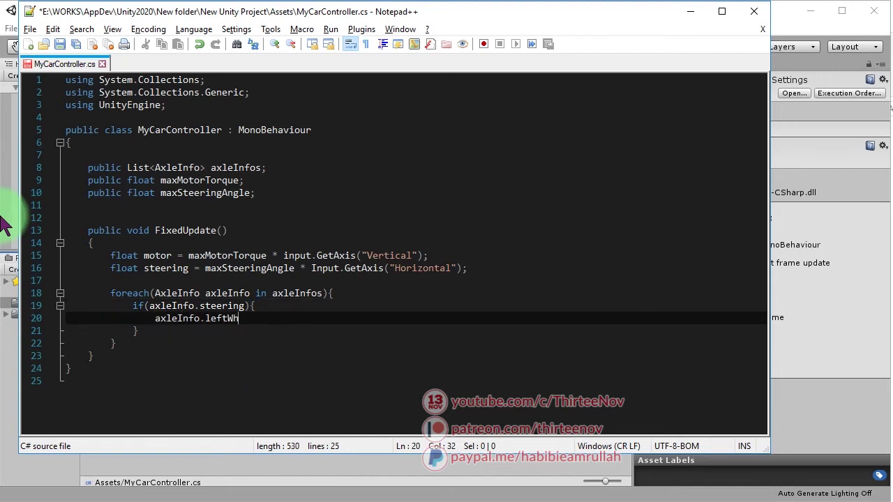
type("eel")
key("ctrl+s")
type(".steerAng")
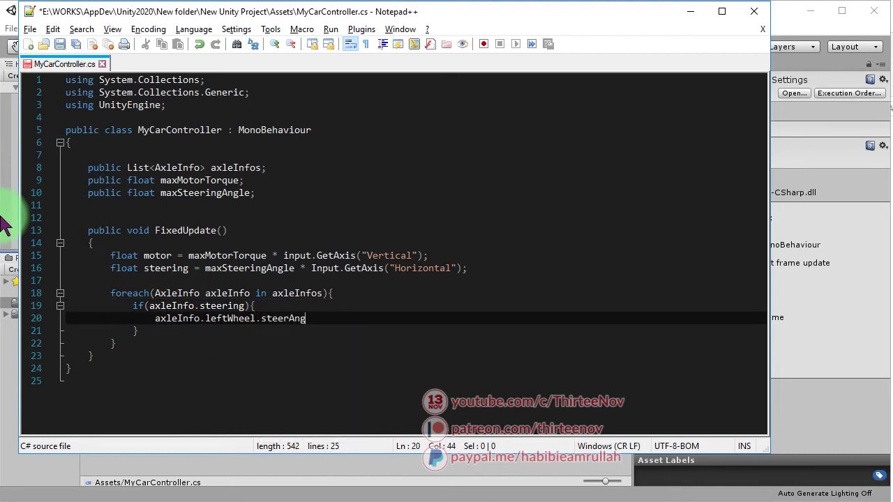
type("le = steering;")
key("Return")
type("axleInfo.rightWheel.steerAngle = steering;")
key("ctrl+s")
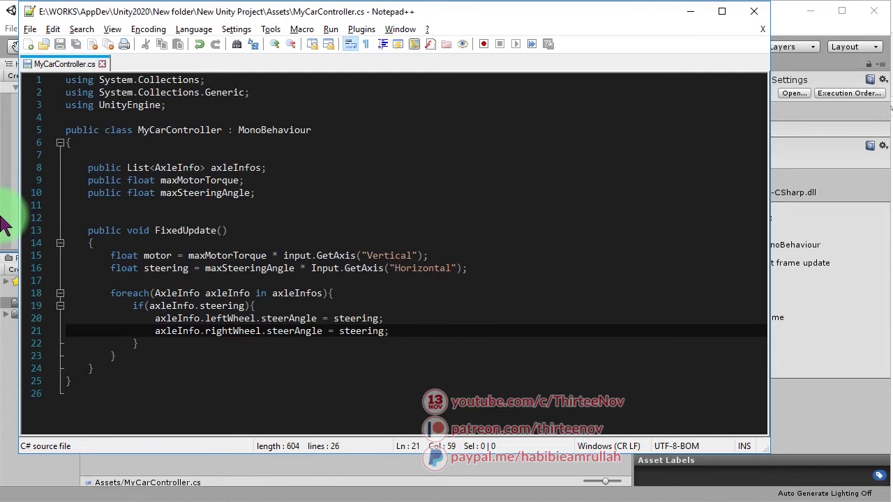
Step: Add an if(axleInfo.motor) block setting leftWheel and rightWheel motorTorque to motor
key("Down")
key("Return")
type("if(axleInfo.motor){}")
key("Return")
type("axlein")
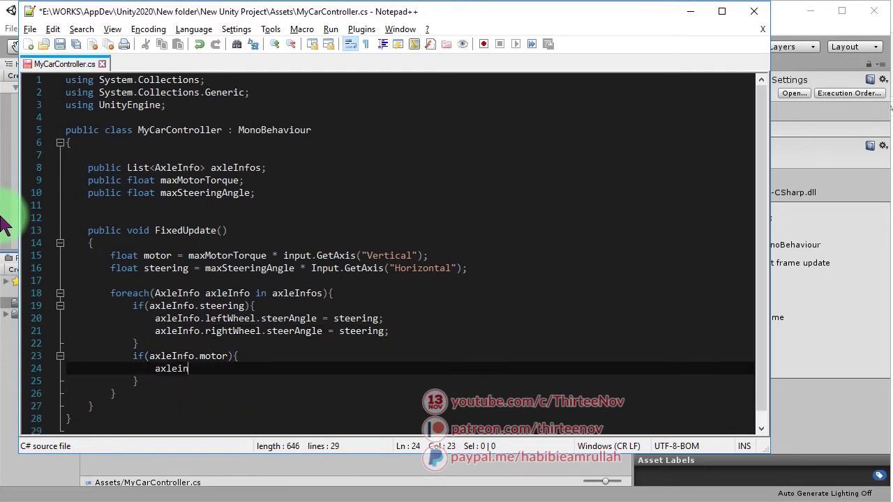
type(".leftW")
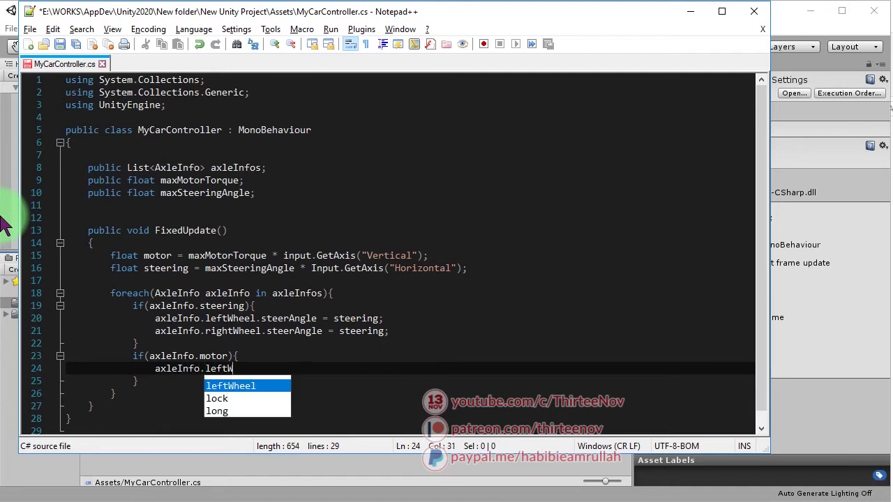
key("Return")
type(".motor")
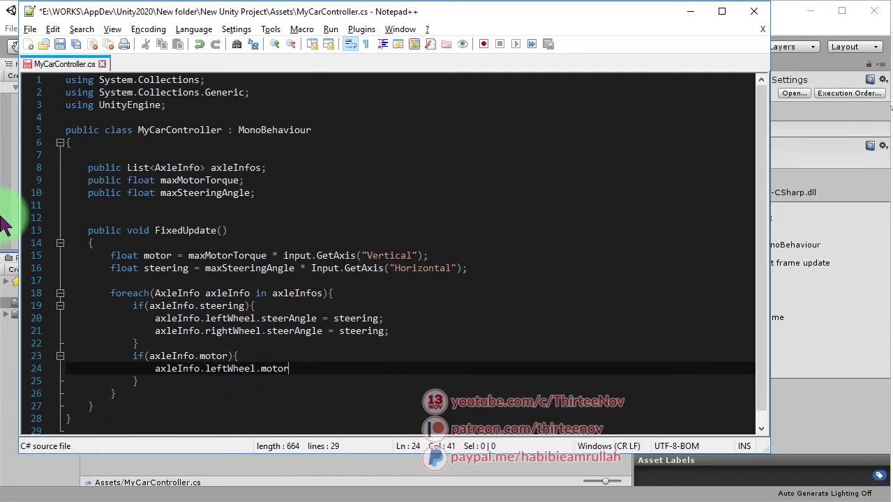
type("Torque = mot")
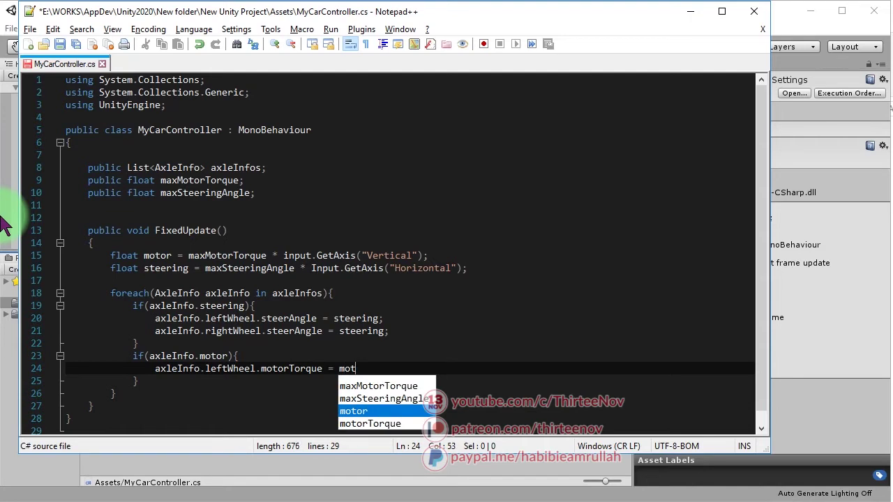
type("or;")
key("Return")
type("axle")
key("BackSpace")
type("eInfo.rightWheel.motorT")
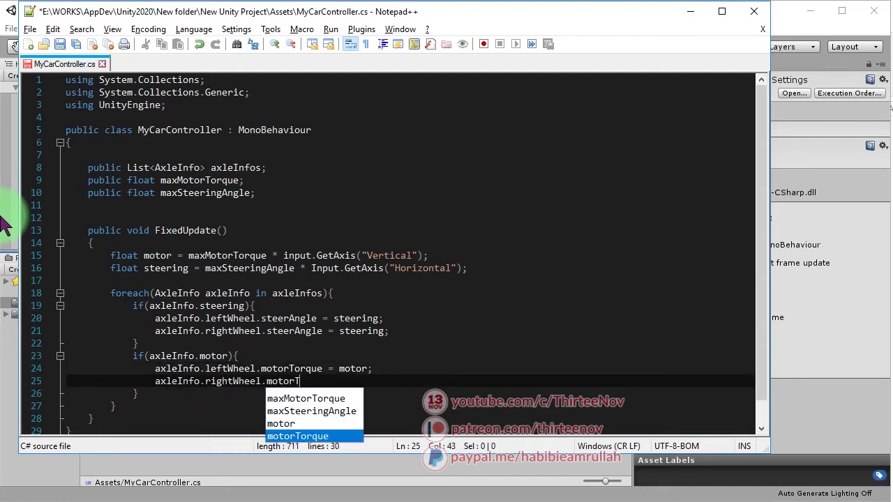
key("Return")
type("= motor;")
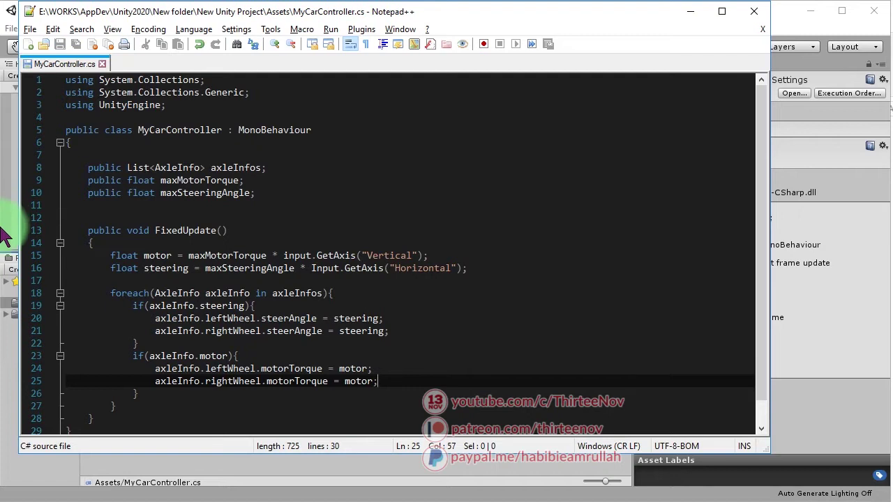
Step: Add an empty line at the end of the file below the class
scroll(69, 314, "down", 1)
left_click(151, 415)
key("Return")
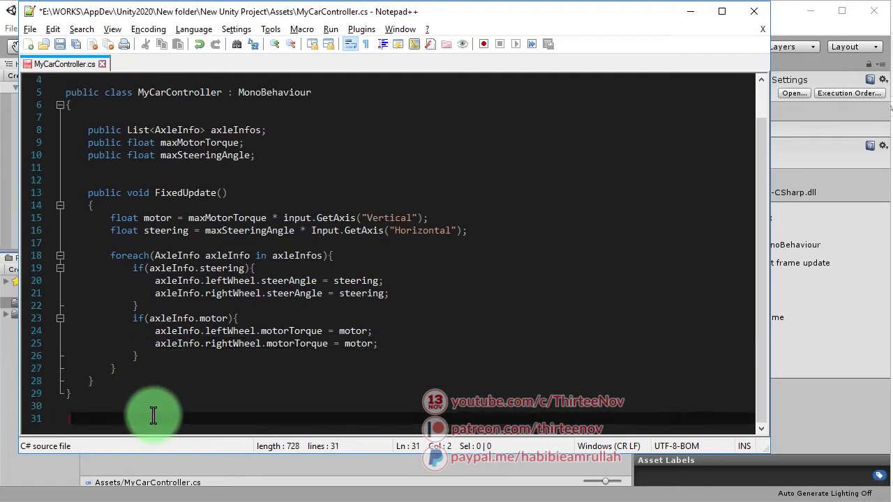
Step: Write a serializable AxleInfo class with leftWheel, rightWheel WheelColliders and motor, steering bools
type("System.Serializ")
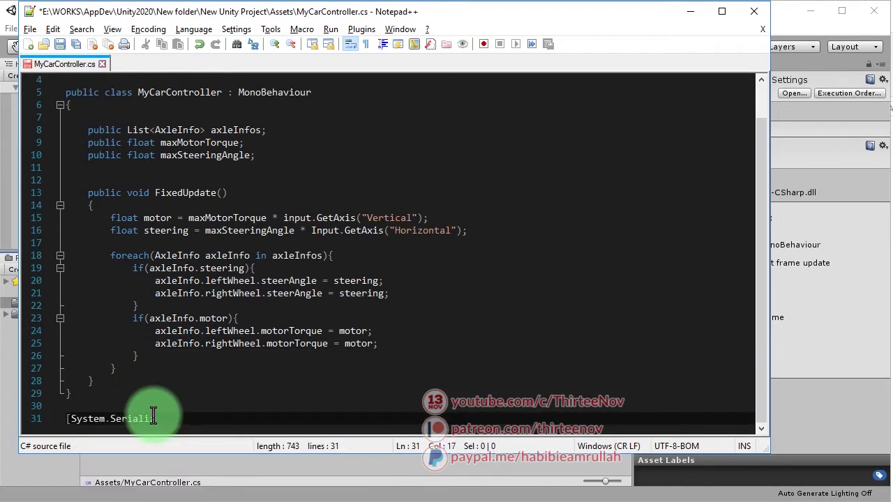
type("able]")
key("Return")
type("public class AxleInfo{")
key("Return")
type("public WheelCollider left")
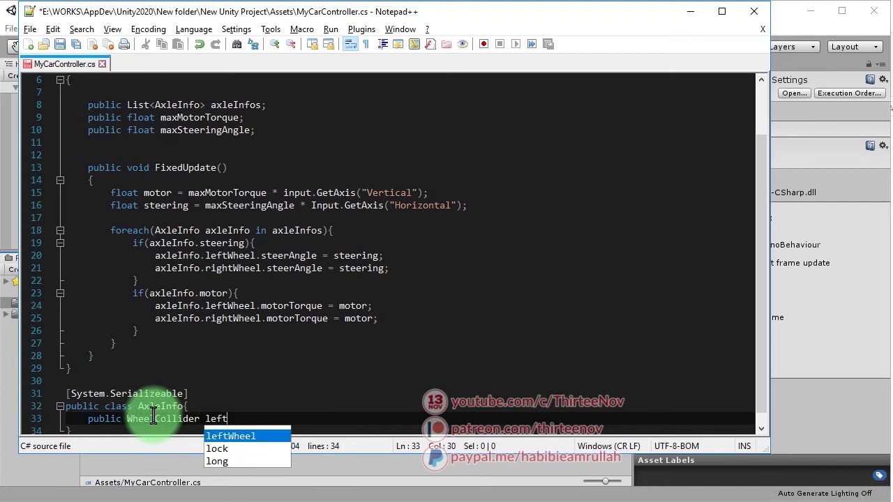
type(";")
key("Return")
type("public WheelCollider rightWhee;")
key("Return")
type("public bool motor;")
key("Return")
type("public boo")
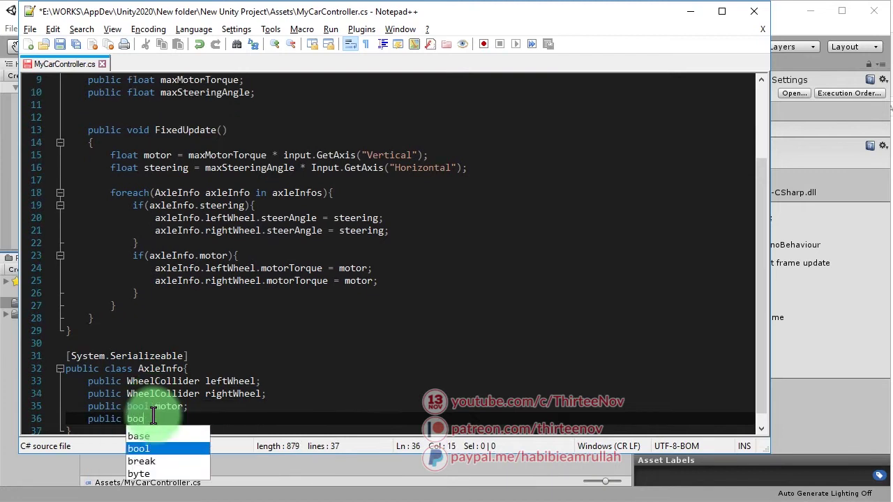
type("l")
type("l steering;")
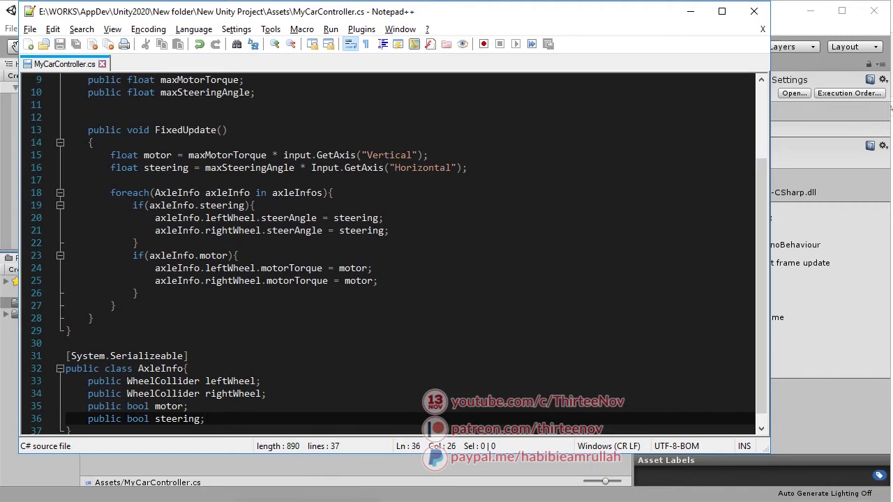
Step: Check Unity's compile errors, then return to the script in Notepad++
scroll(320, 352, "down", 1)
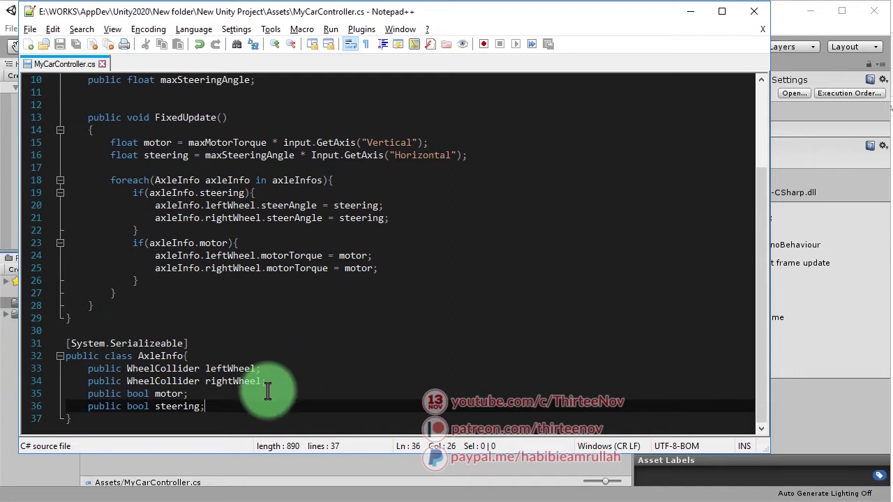
key("alt+Tab")
double_click(213, 493)
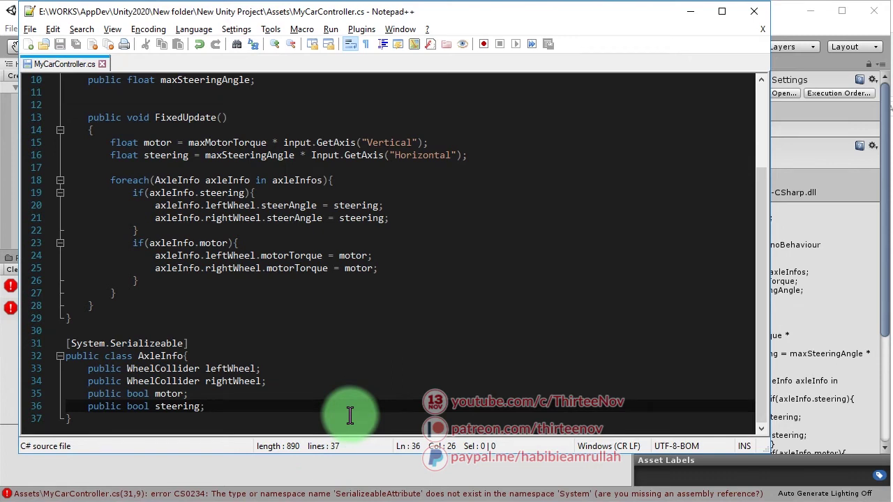
scroll(328, 397, "up", 3)
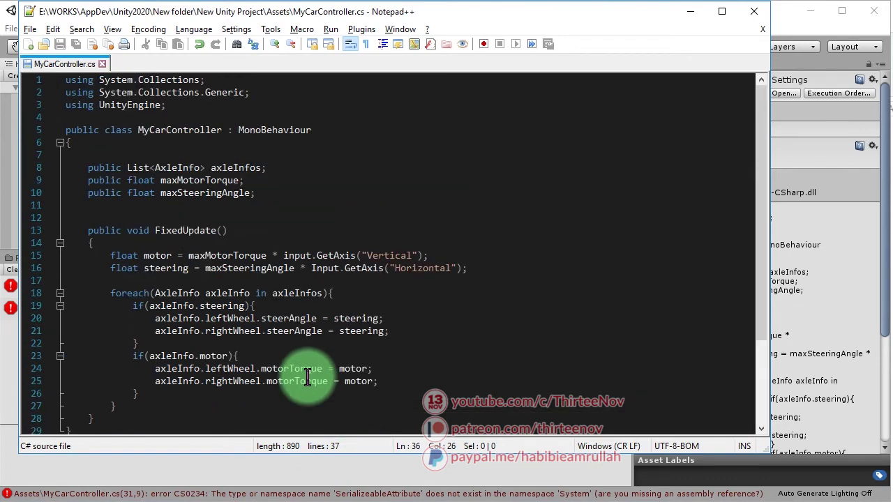
scroll(297, 384, "down", 3)
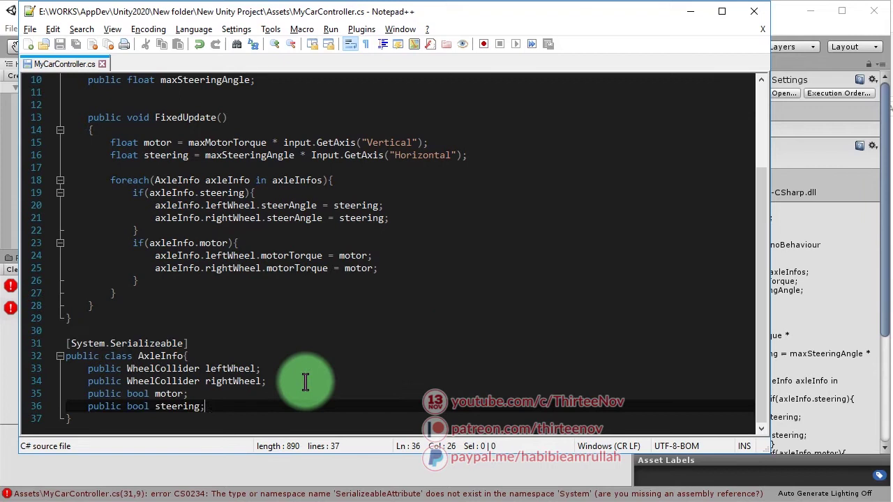
Step: Correct Serializeable to Serializable, save, and let Unity recompile
left_click(391, 476)
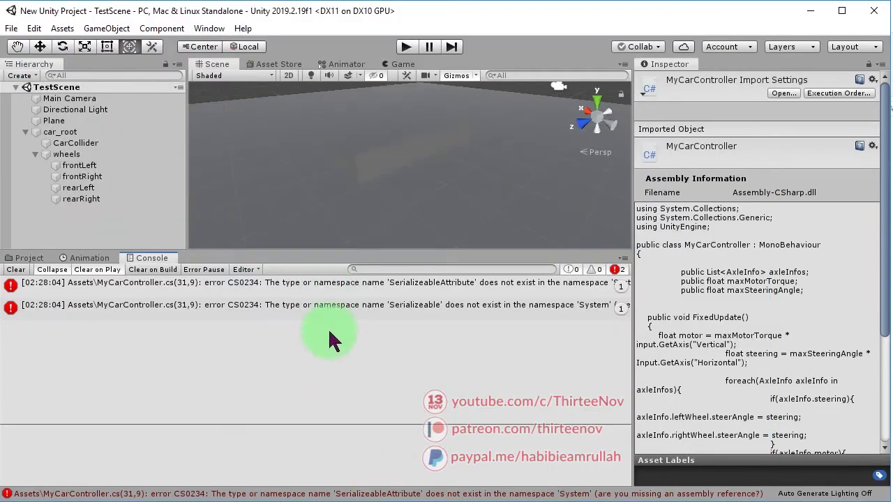
key("alt+Tab")
left_click(160, 343)
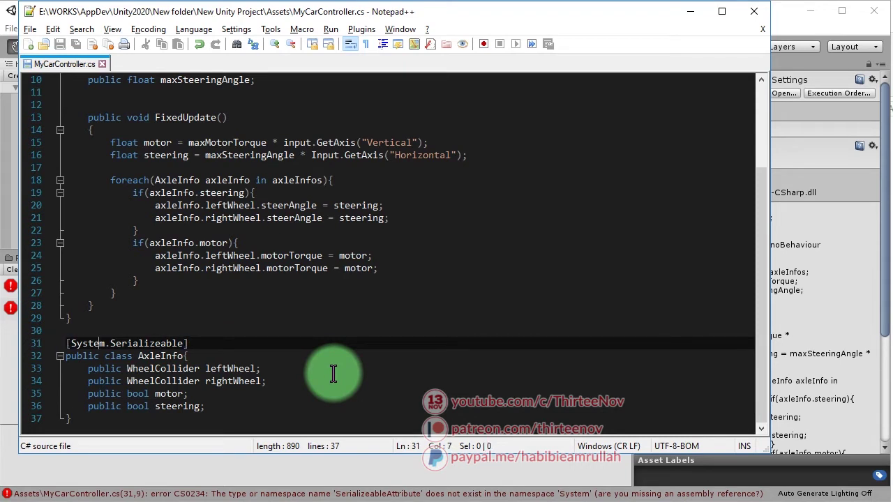
key("Right")
key("Delete")
key("ctrl+s")
key("alt+Tab")
key("alt+Tab")
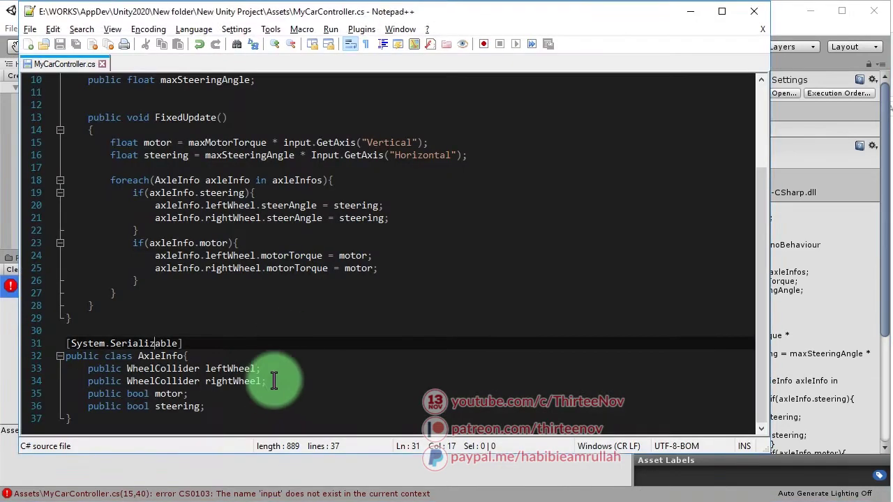
Step: Capitalise input to Input in the motor line, save, and recompile in Unity
scroll(300, 353, "up", 3)
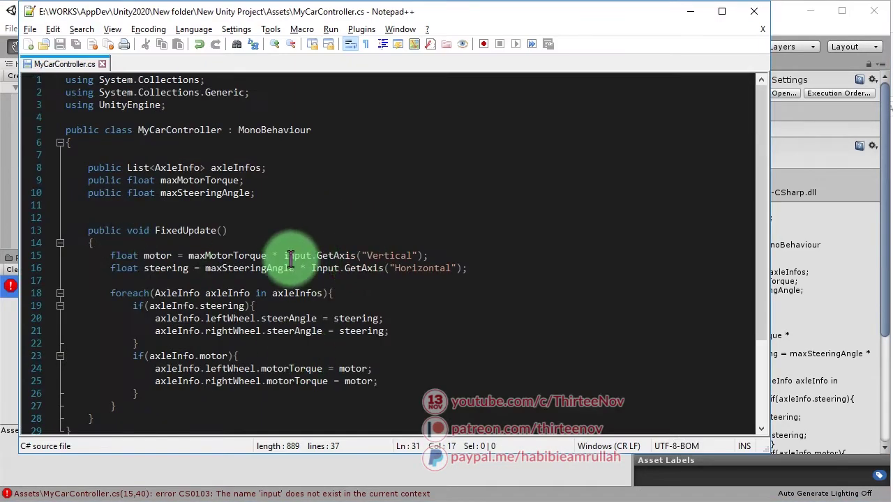
key("Delete")
type("I")
key("ctrl+s")
key("alt+Tab")
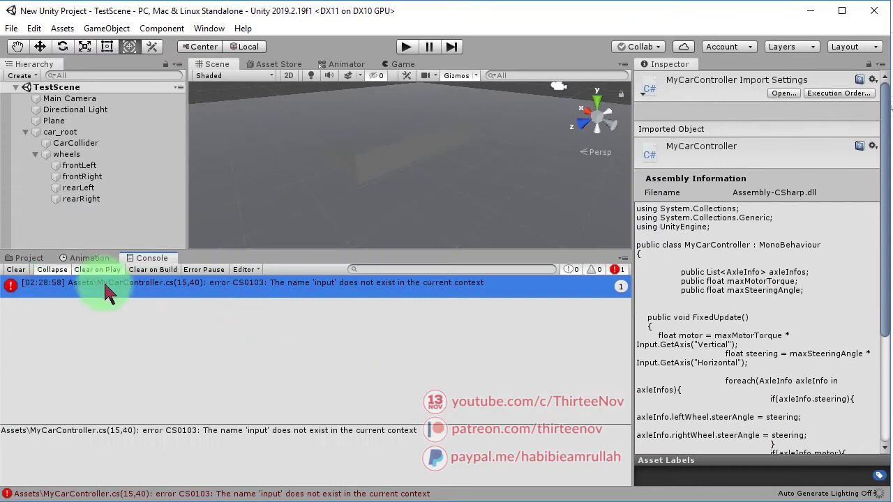
Step: Attach the MyCarController script to car_root and set Axle Infos to 2 entries
left_click(29, 258)
mouse_move(115, 321)
left_mouse_down()
mouse_move(61, 134)
mouse_move(73, 136)
left_mouse_up()
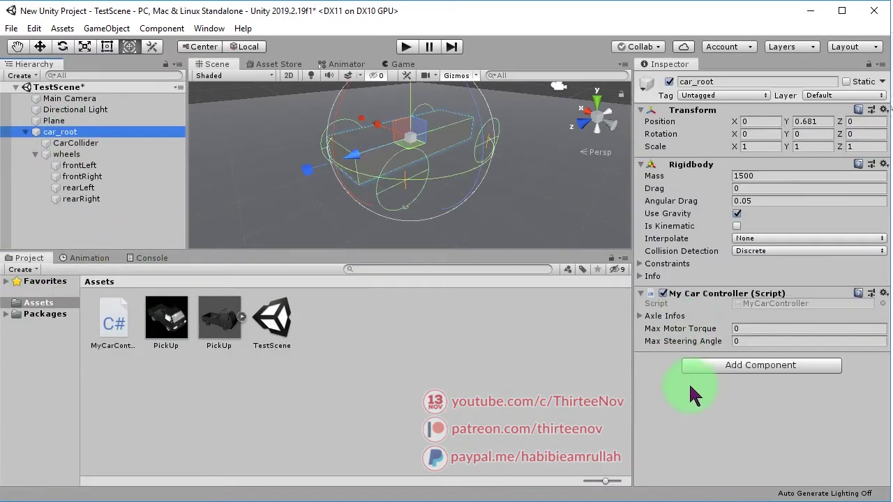
left_click(640, 316)
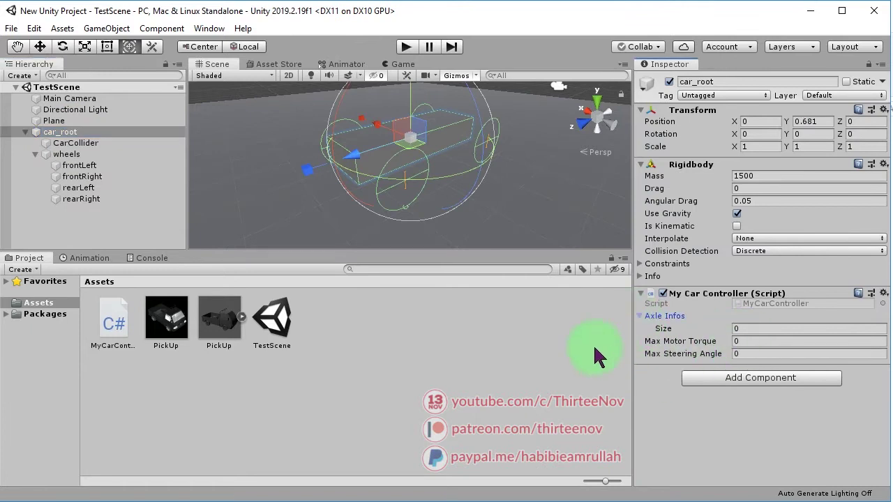
type("2")
key("Return")
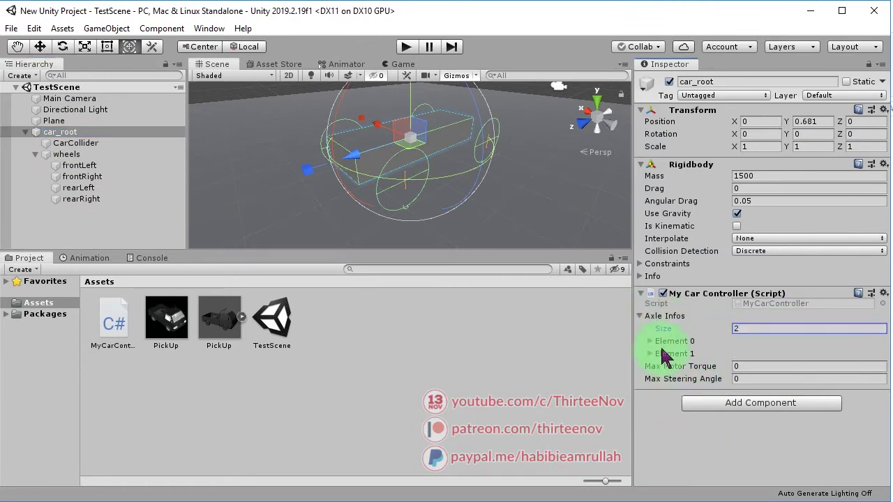
Step: Assign frontLeft/frontRight to the first axle and rearLeft/rearRight to the second, then save
left_click(660, 341)
left_click(658, 404)
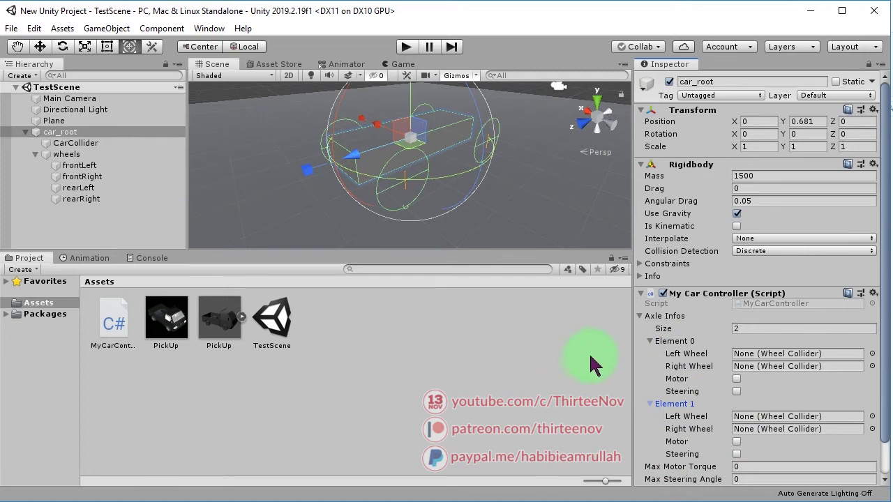
left_click_drag(79, 165, 798, 354)
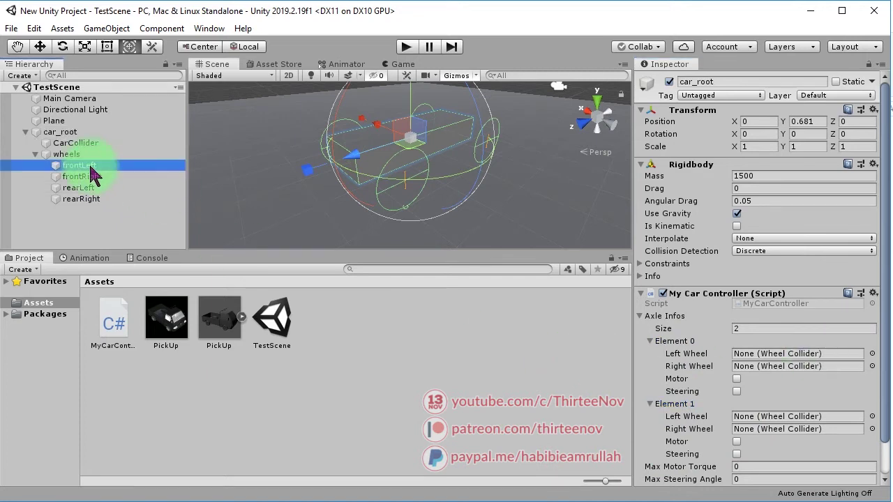
left_click_drag(101, 194, 745, 376)
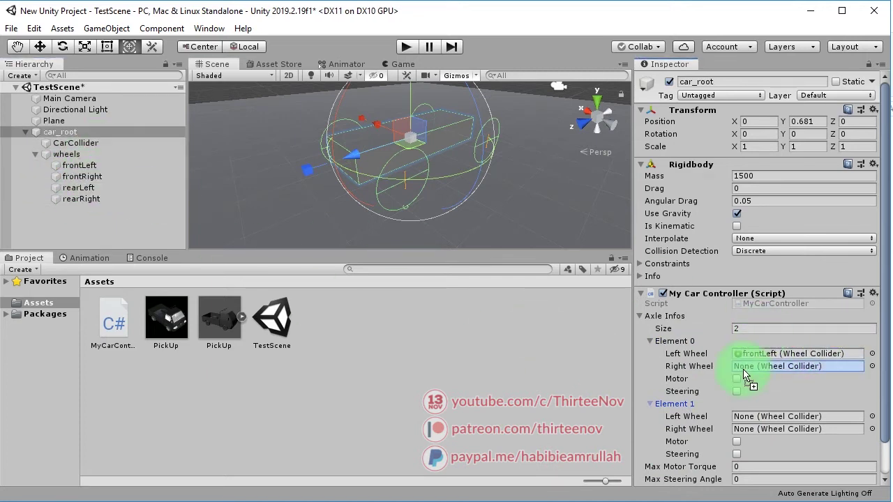
key("ctrl+s")
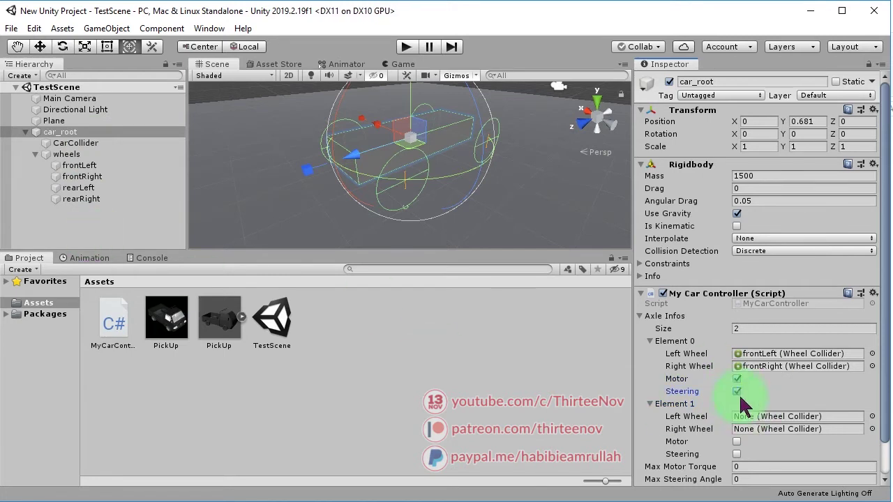
scroll(739, 403, "down", 2)
left_click_drag(84, 188, 745, 377)
left_click_drag(82, 198, 774, 394)
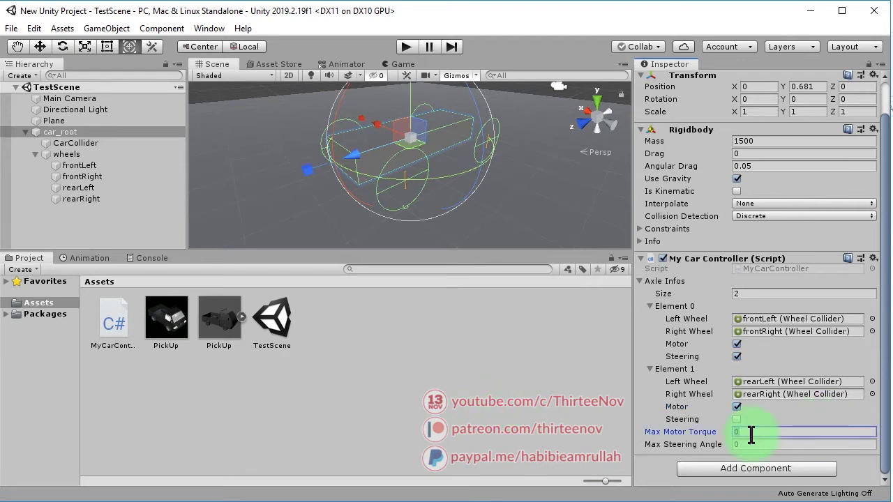
key("ctrl+s")
left_click(427, 394)
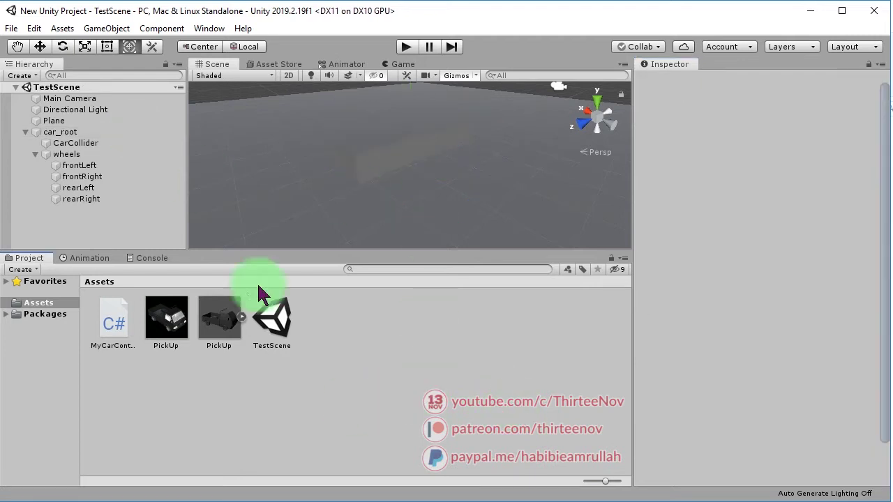
Step: Test-drive car_root in Play mode with the Up and Right arrow keys, then stop
left_click(60, 132)
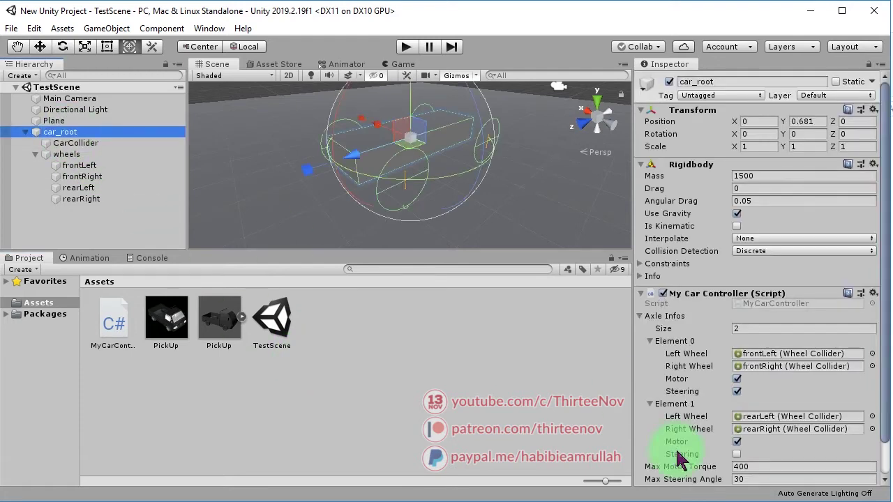
scroll(687, 439, "down", 2)
left_click(406, 47)
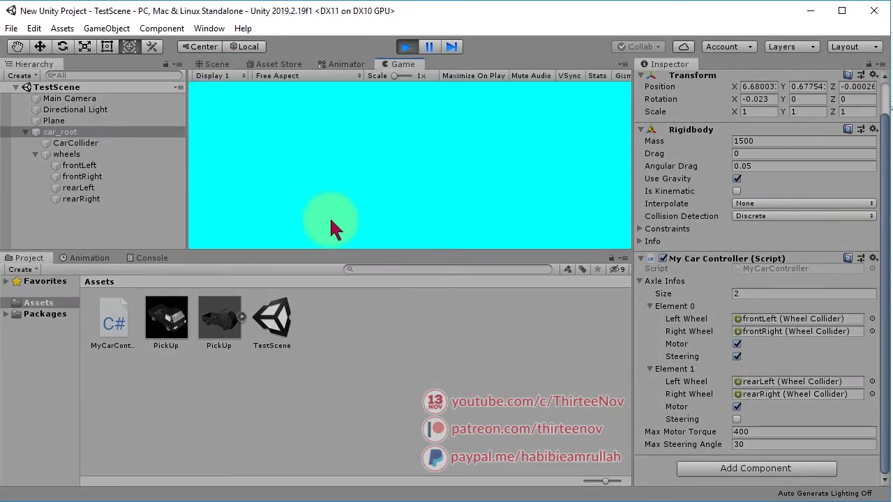
key("Up")
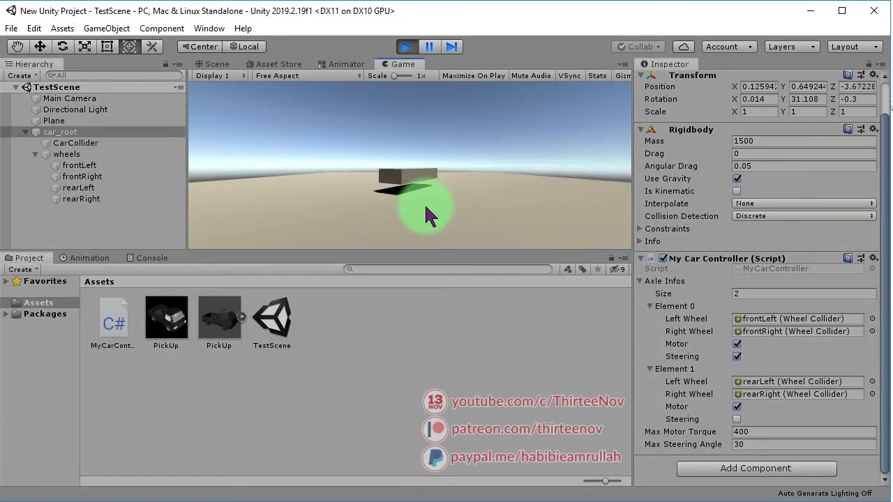
key("Right")
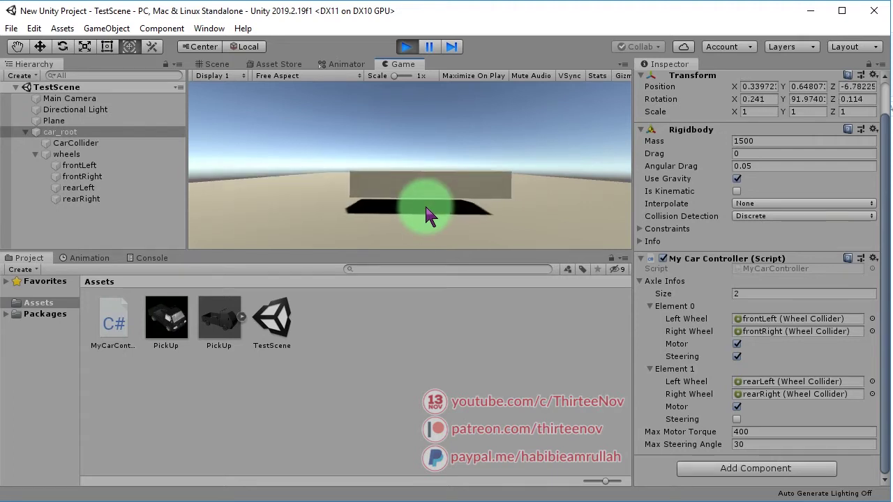
left_click(406, 47)
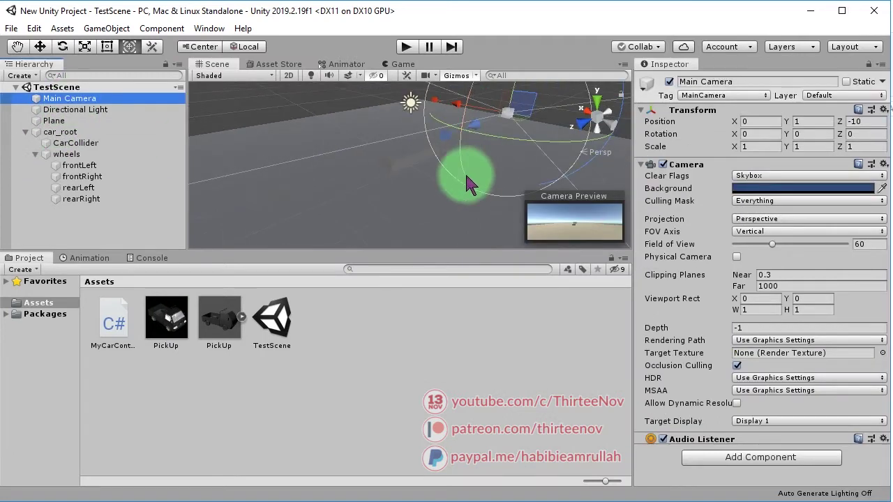
Step: Move Main Camera closer, tilt it to 30°, parent it to car_root, and test in Play mode
mouse_move(578, 160)
left_mouse_down()
mouse_move(533, 112)
mouse_move(438, 113)
left_mouse_up()
left_click(62, 46)
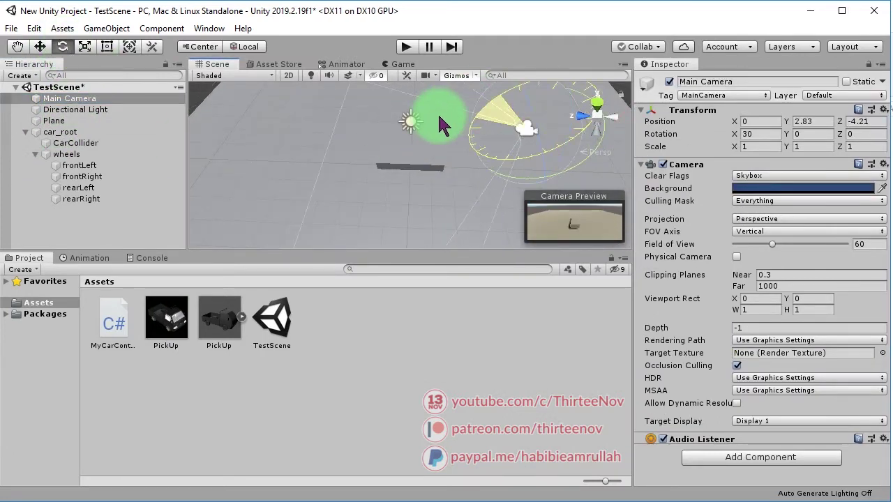
left_click(40, 46)
left_click_drag(507, 126, 511, 130)
key("ctrl+s")
mouse_move(70, 98)
left_mouse_down()
mouse_move(86, 118)
mouse_move(70, 196)
left_mouse_up()
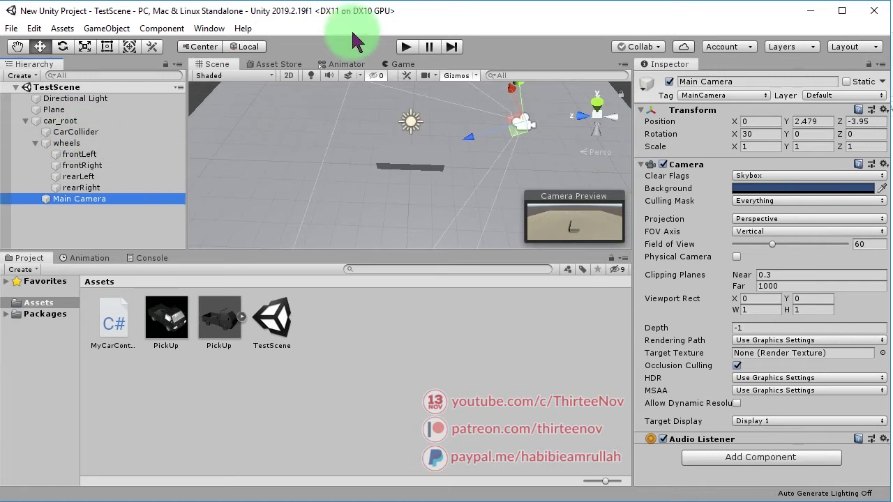
left_click(406, 46)
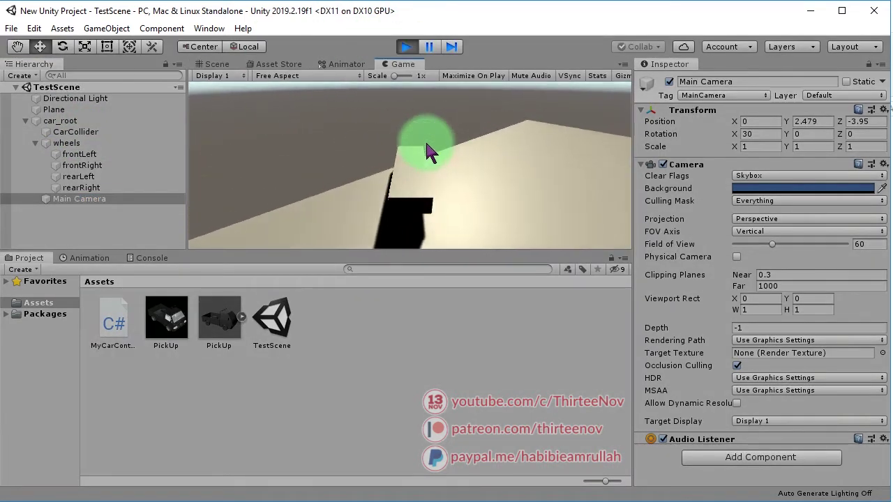
left_click(415, 45)
Step: Hide the CarCollider box by turning off its Mesh Renderer
left_click(336, 225)
mouse_move(214, 105)
left_mouse_down("alt")
mouse_move(358, 185)
mouse_move(451, 194)
left_mouse_up("alt")
left_click(60, 121)
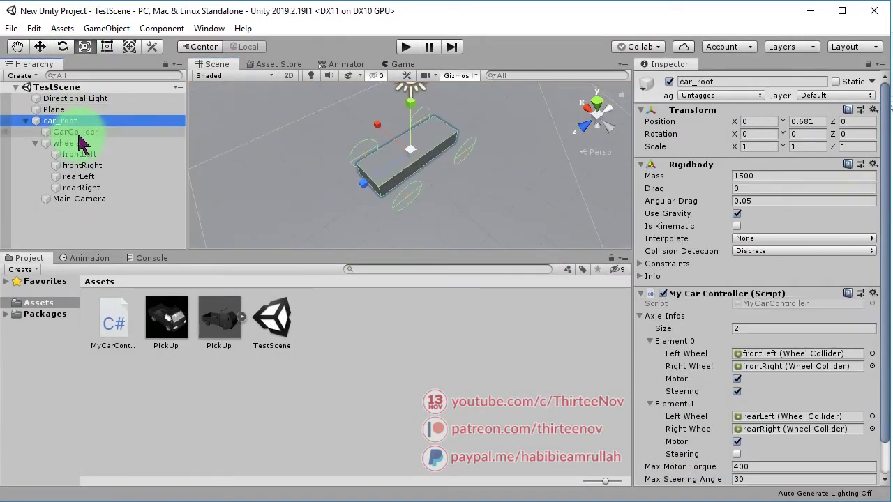
left_click(405, 150)
left_click_drag(404, 150, 333, 162, "alt")
left_click(663, 192)
left_click_drag(219, 322, 230, 340)
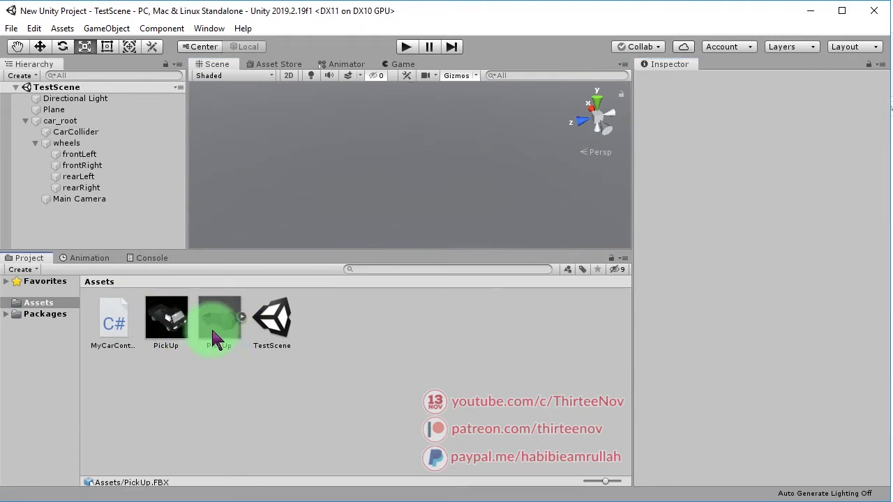
Step: Delete the PickUp.jpg texture and import the replacement truck texture
left_click(241, 319)
left_click(260, 322)
left_click(165, 319)
key("Delete")
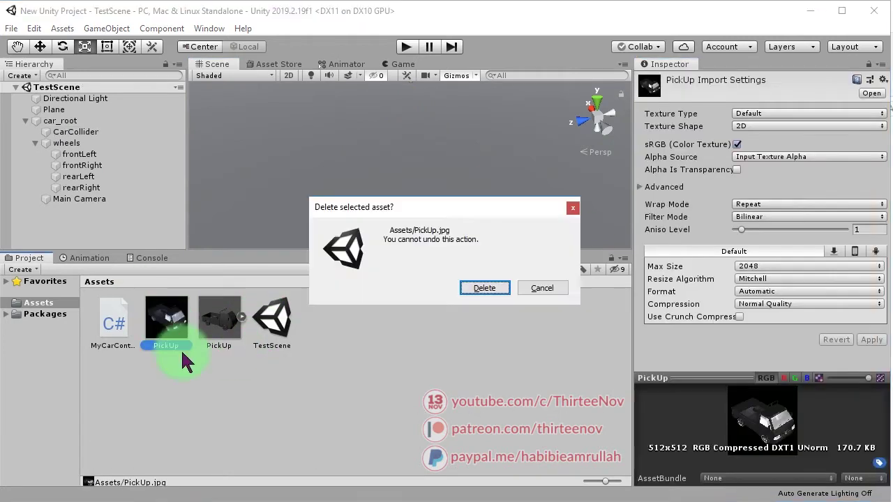
key("Return")
left_click(309, 406)
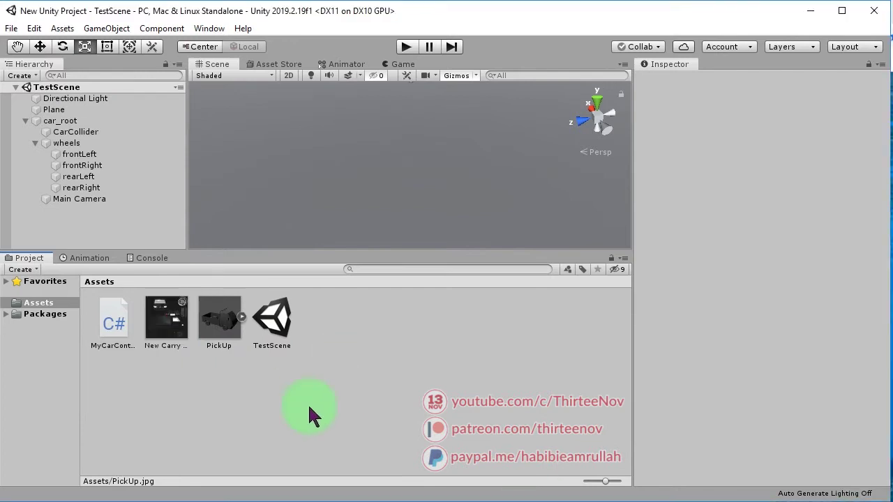
Step: Create a Mobile/Diffuse New Material with the new texture, then place PickUp under CarCollider
left_click(230, 342)
left_click(219, 386)
right_click(219, 387)
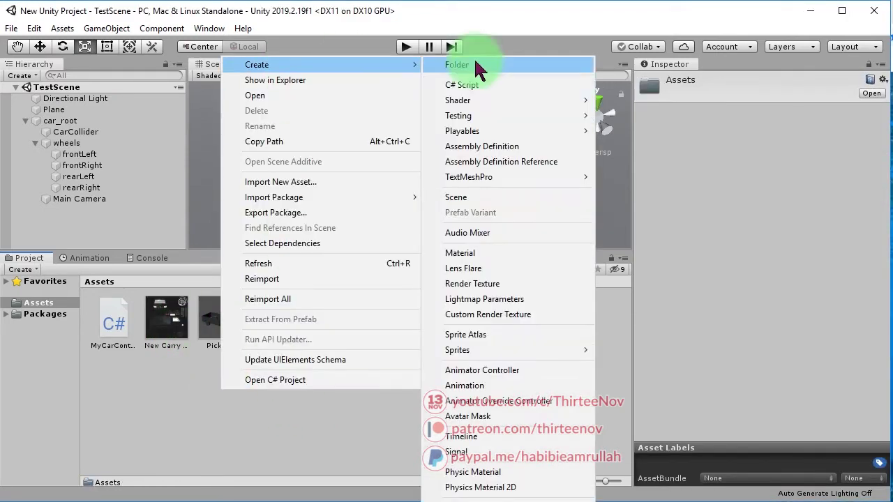
left_click(461, 219)
left_click(795, 93)
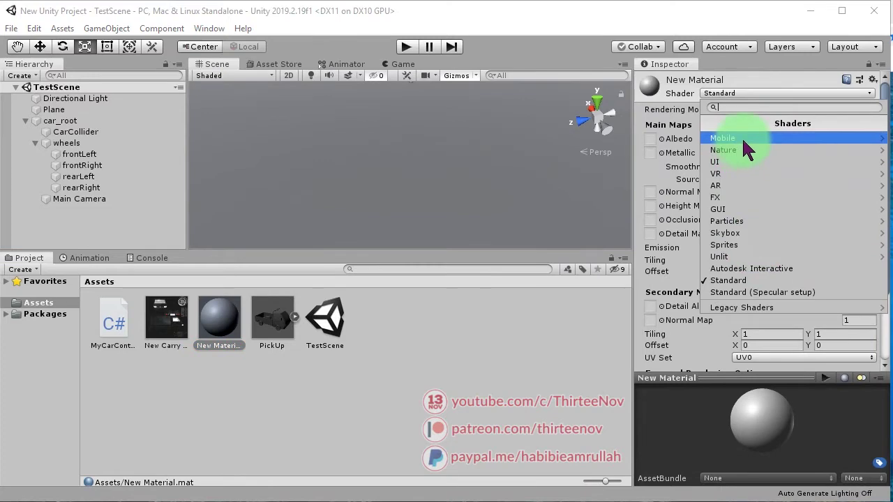
left_click(742, 137)
left_click(748, 194)
left_click_drag(178, 323, 865, 125)
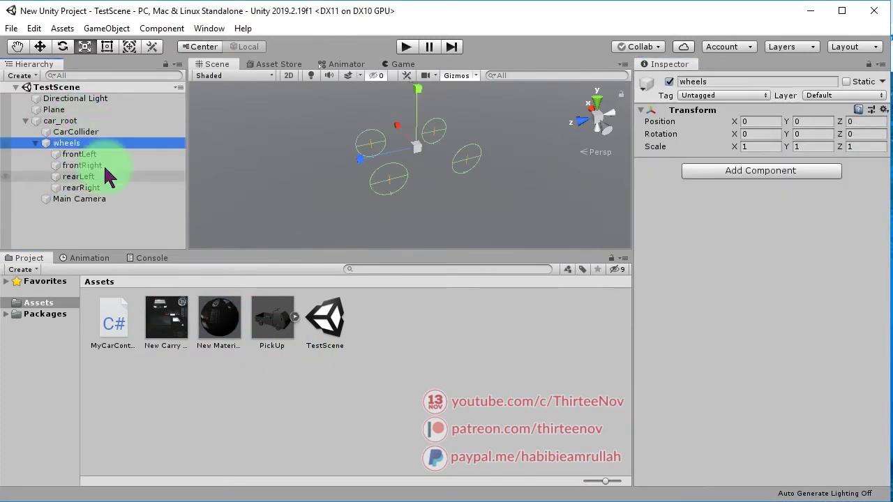
left_click(334, 187)
left_click_drag(268, 342, 73, 137)
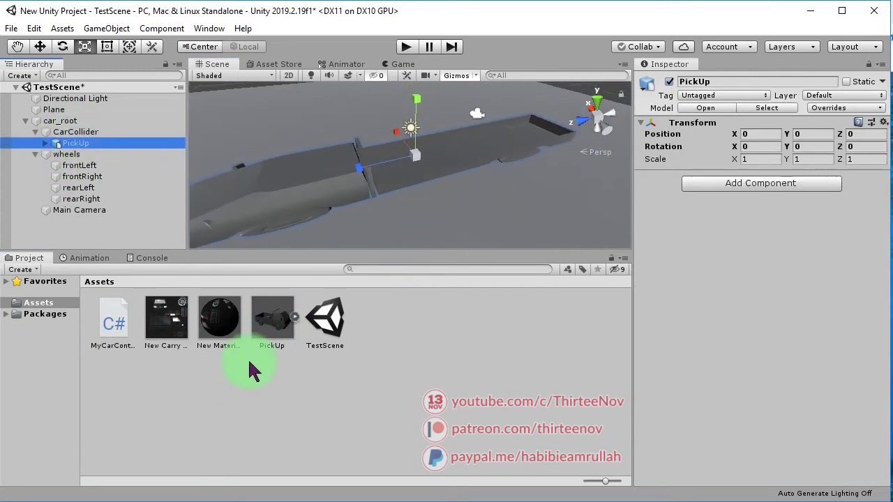
Step: Move PickUp to the hierarchy root and resize the CarCollider box to fit the truck body
key("ctrl+z")
left_click_drag(272, 317, 77, 221)
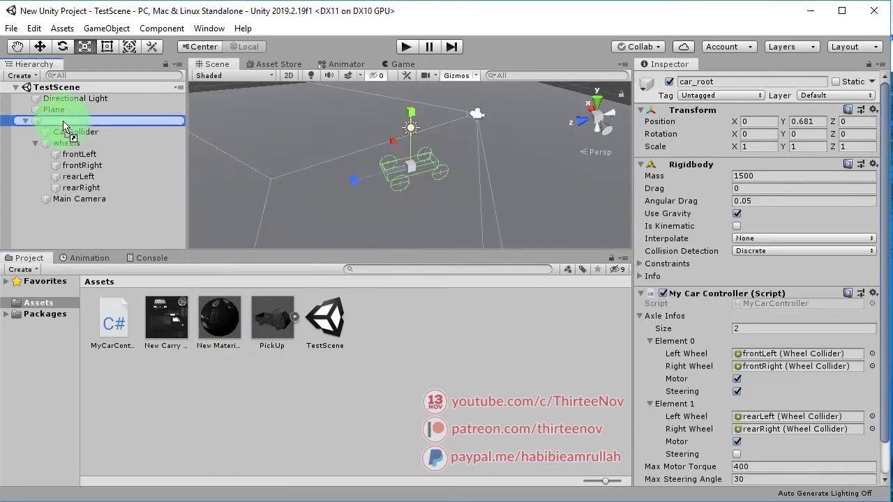
mouse_move(540, 93)
left_mouse_down("alt")
mouse_move(535, 160)
mouse_move(417, 207)
mouse_move(437, 200)
mouse_move(279, 187)
left_mouse_up("alt")
left_click(79, 133)
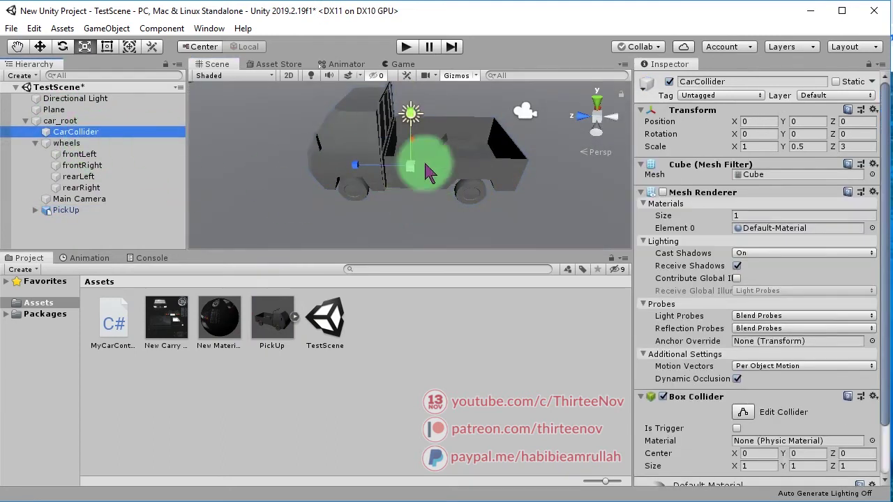
left_click(663, 192)
left_click_drag(355, 165, 254, 168)
mouse_move(408, 176)
left_mouse_down()
mouse_move(491, 239)
mouse_move(458, 149)
mouse_move(552, 132)
mouse_move(412, 88)
left_mouse_up()
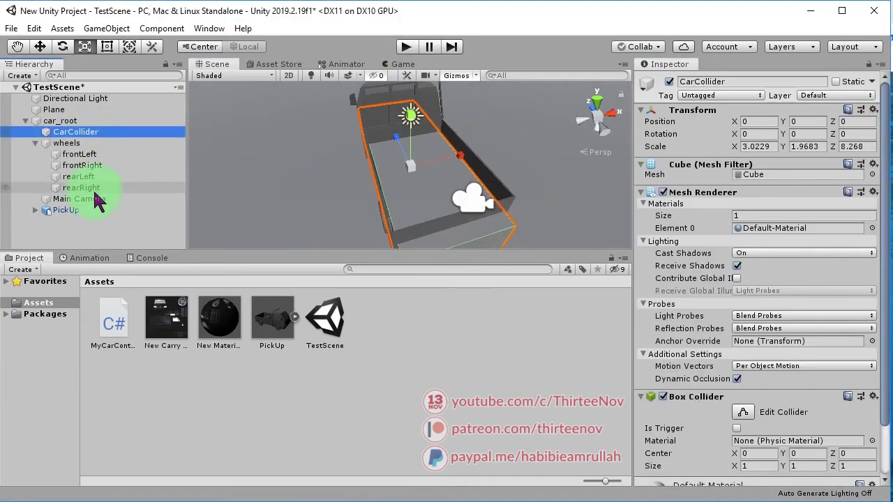
Step: Raise the PickUp truck slightly and apply the textured material to it
left_click(66, 210)
mouse_move(379, 110)
left_mouse_down("alt")
mouse_move(305, 149)
mouse_move(479, 249)
mouse_move(480, 209)
mouse_move(446, 136)
mouse_move(423, 152)
left_mouse_up("alt")
left_click_drag(409, 104, 409, 88)
left_click(73, 133)
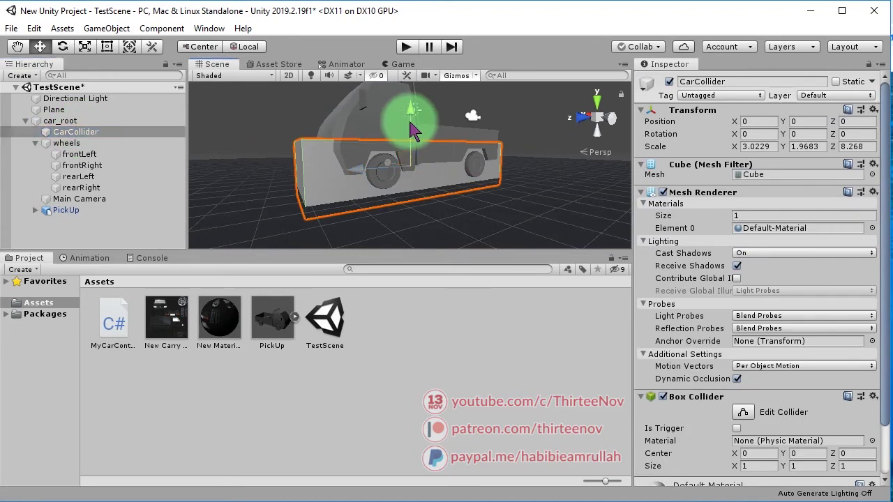
left_click(66, 210)
mouse_move(168, 319)
left_mouse_down()
mouse_move(379, 124)
mouse_move(269, 223)
left_mouse_up()
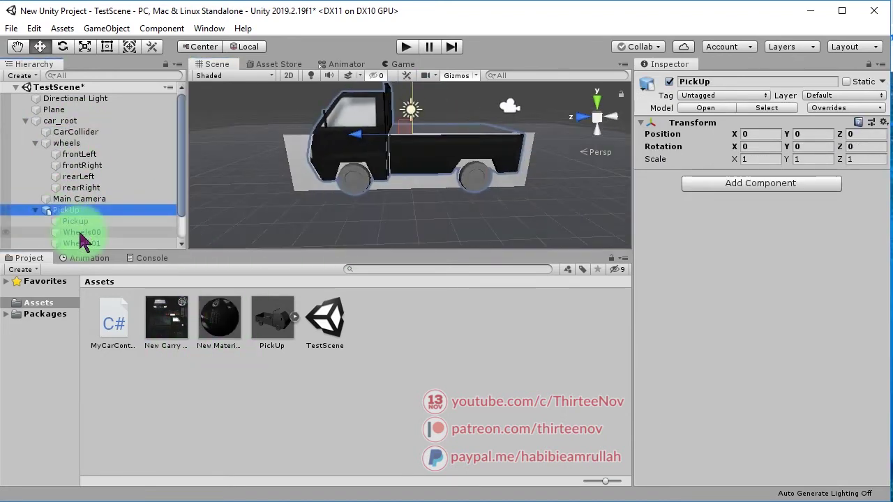
Step: Turn off the Mesh Renderers of Wheels00–Wheels04 and the CarCollider box
left_click(101, 201)
left_click(82, 245, "shift")
left_click(663, 192)
mouse_move(273, 240)
left_mouse_down("alt")
mouse_move(328, 213)
mouse_move(209, 195)
left_mouse_up("alt")
left_click(209, 195)
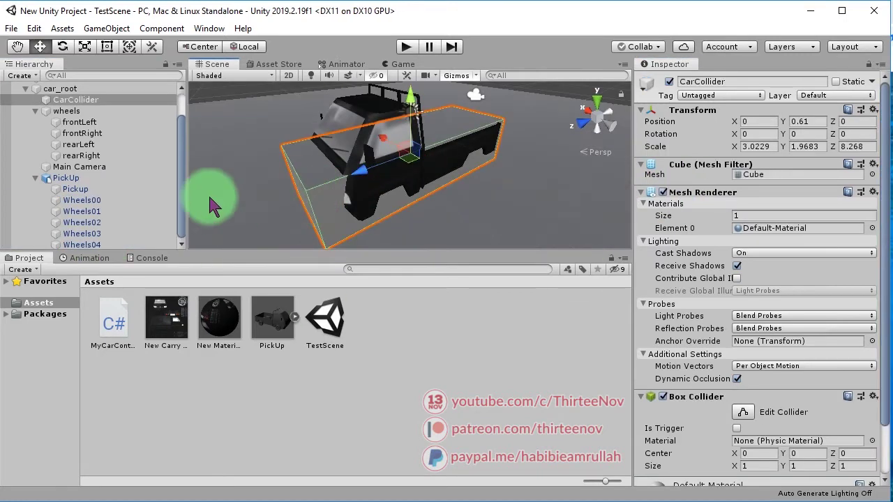
key("r")
key("w")
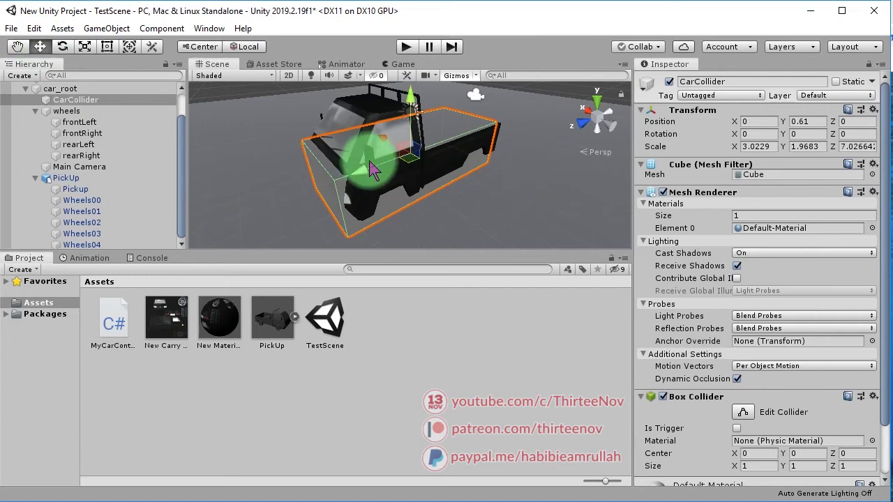
left_click(663, 192)
left_click(351, 202)
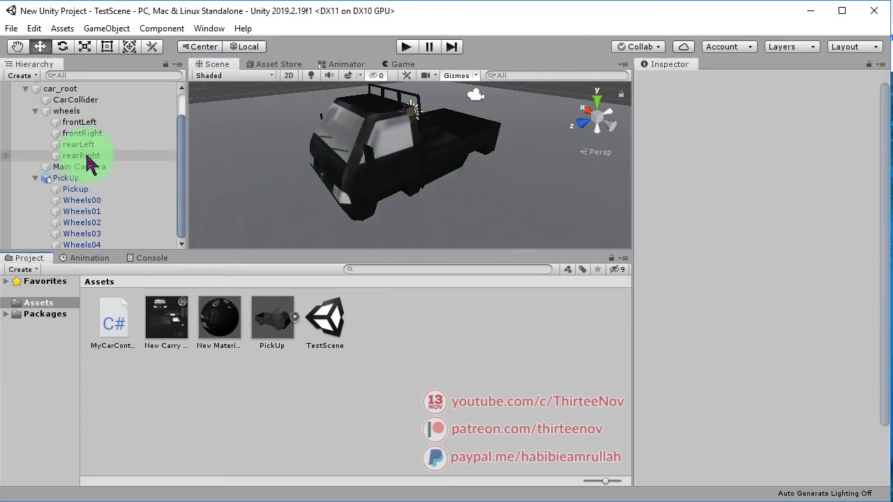
Step: Select the front, then the rear wheel colliders to inspect their positions around the truck
left_click(79, 122)
left_click_drag(439, 194, 400, 218, "alt")
left_click(81, 133, "ctrl")
left_click_drag(303, 200, 328, 180, "alt")
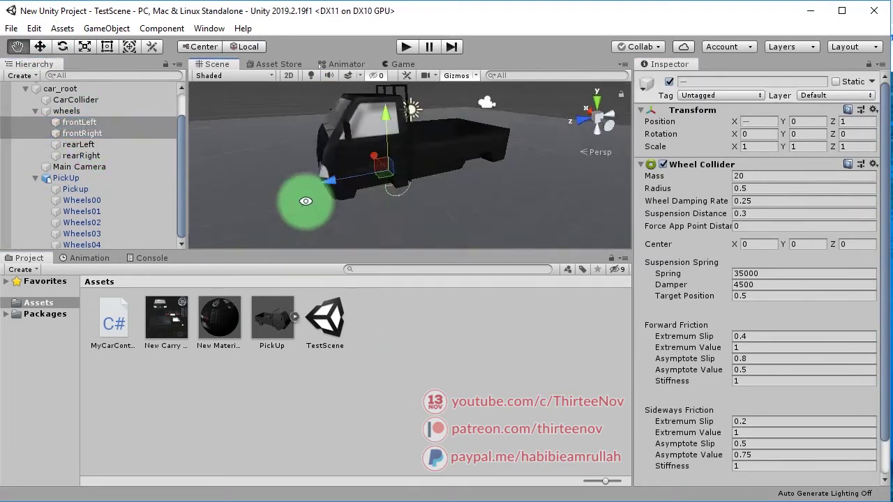
left_click_drag(363, 175, 335, 193, "alt")
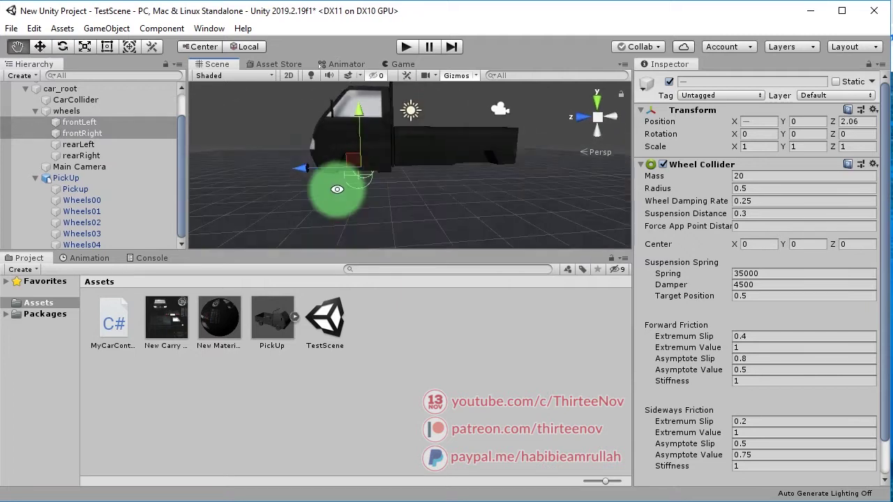
left_click(79, 144)
left_click(79, 155, "shift")
left_click_drag(413, 173, 409, 196, "alt")
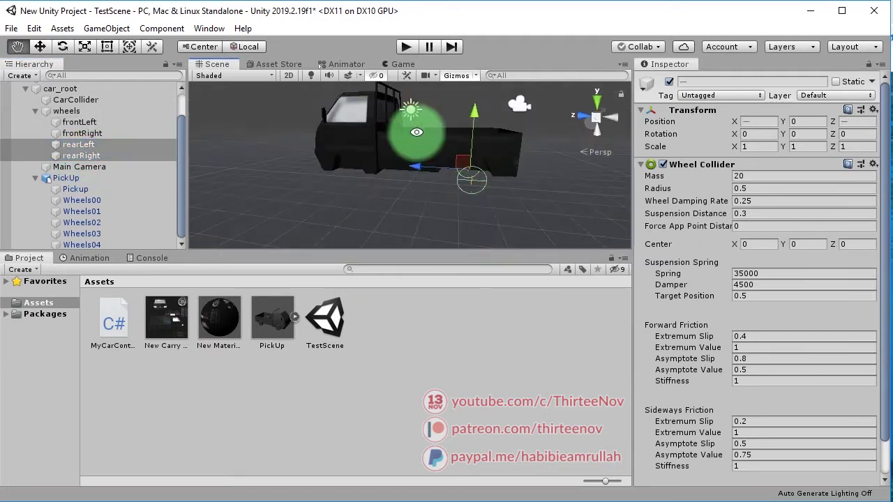
Step: Set the rearLeft wheel collider's Position X to -1.5
left_click(167, 145)
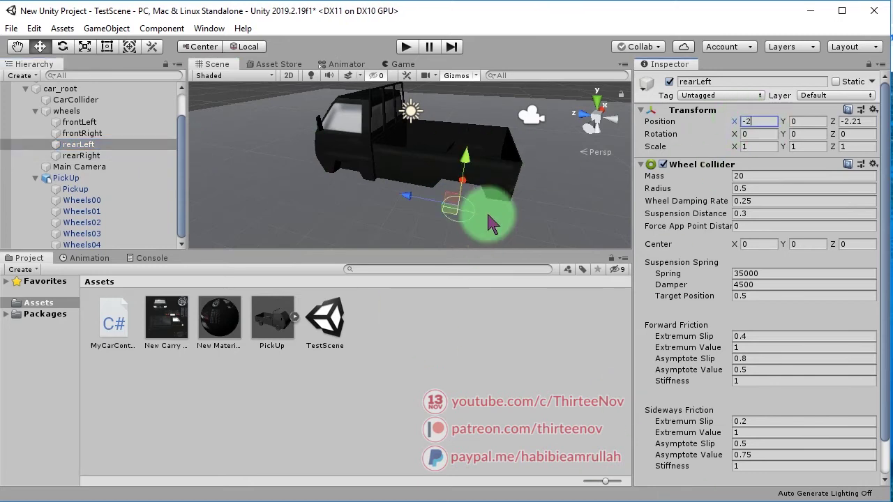
left_click_drag(489, 222, 415, 210, "alt")
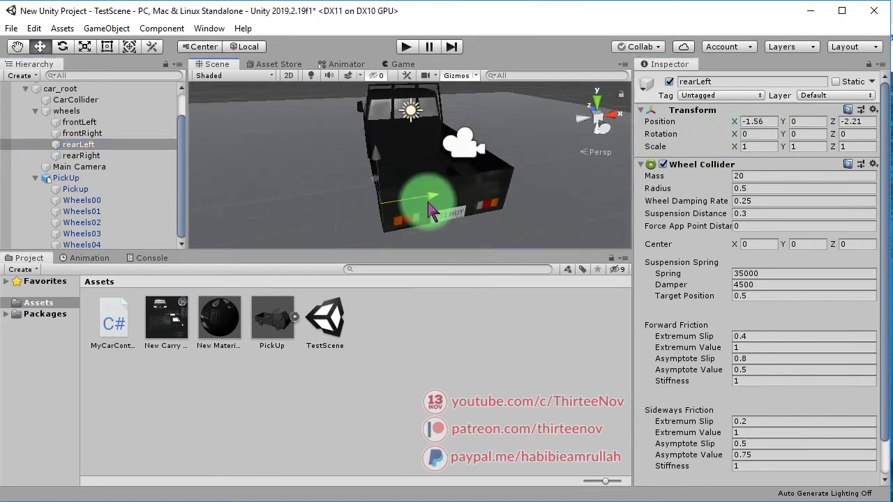
left_click(755, 122)
left_click(98, 156)
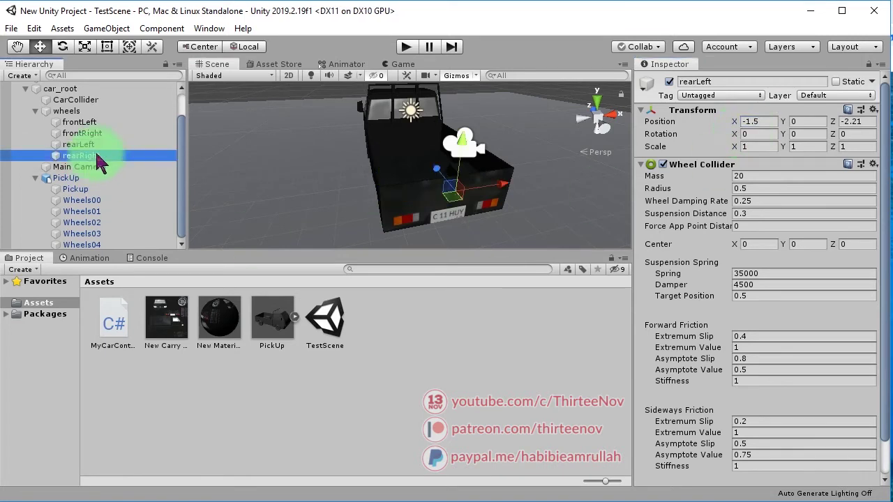
Step: Set frontLeft's Position X to -1.5 and start Play mode to test the truck
left_click(82, 133)
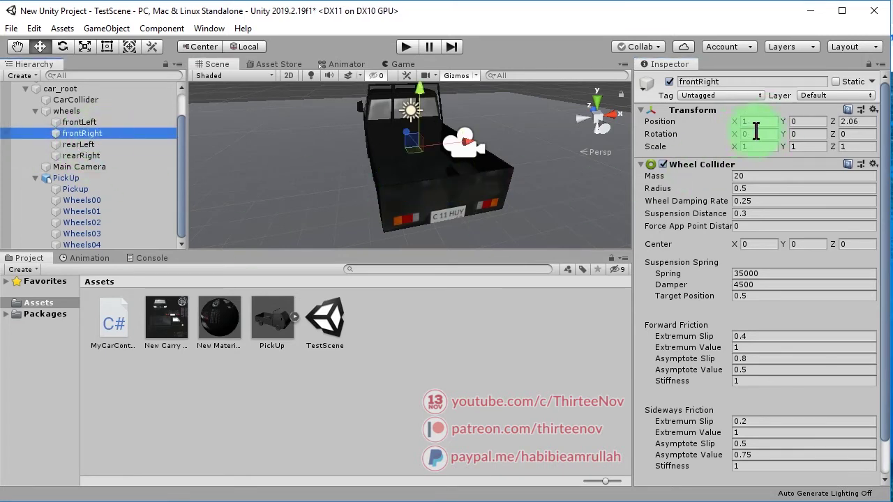
left_click(91, 122)
left_click(761, 122)
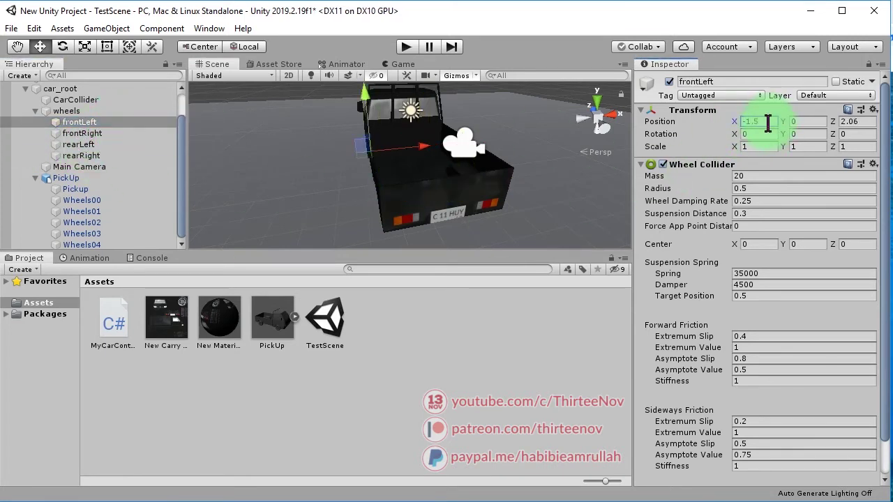
left_click_drag(495, 165, 398, 200, "alt")
left_click(404, 46)
Step: Briefly run Play mode, then move Main Camera up and back behind the truck
left_click(452, 192)
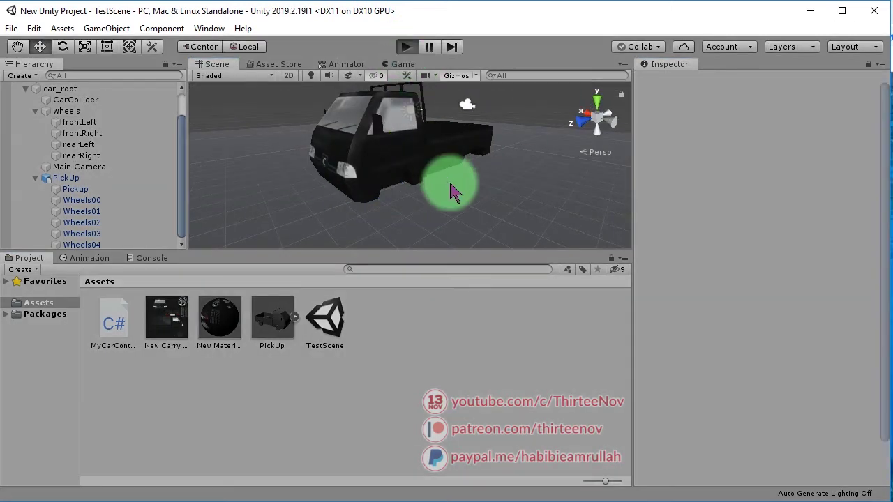
key("ctrl+p")
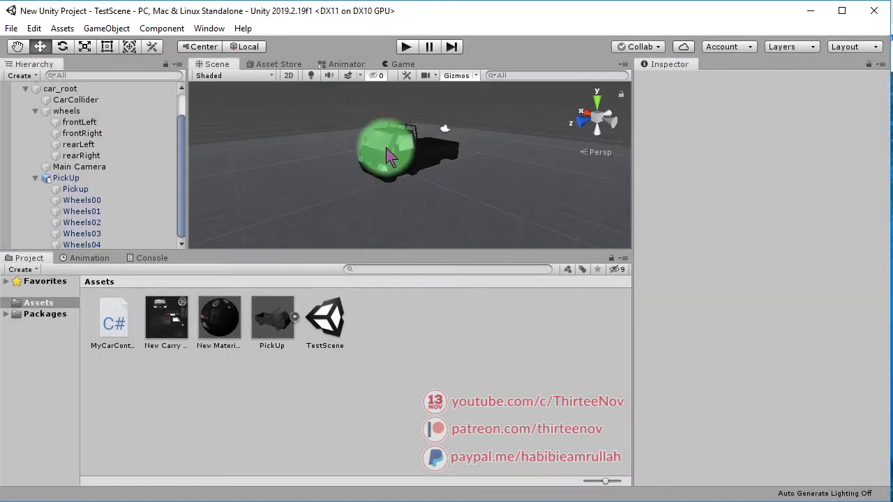
left_click(388, 156)
left_click_drag(435, 114, 468, 79)
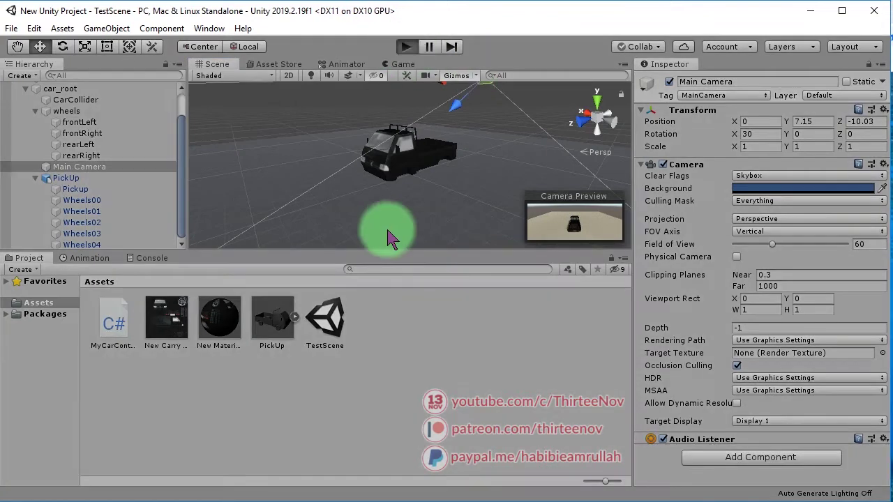
Step: Test-drive the truck in Play mode, watching from the Scene view, then stop
key("ctrl+p")
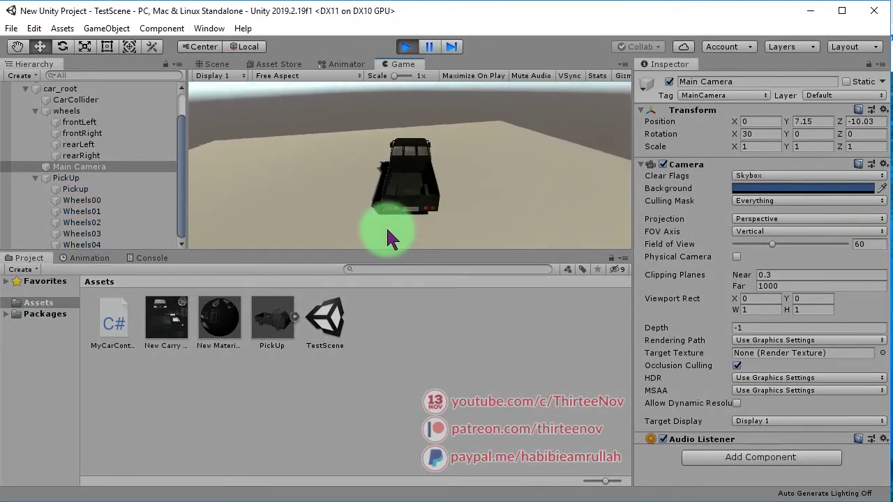
left_click(227, 64)
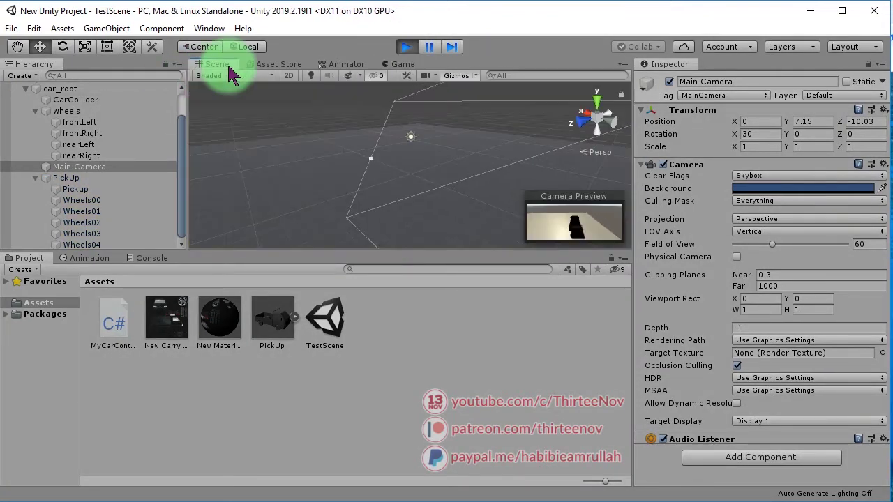
left_click(422, 187)
left_click(407, 46)
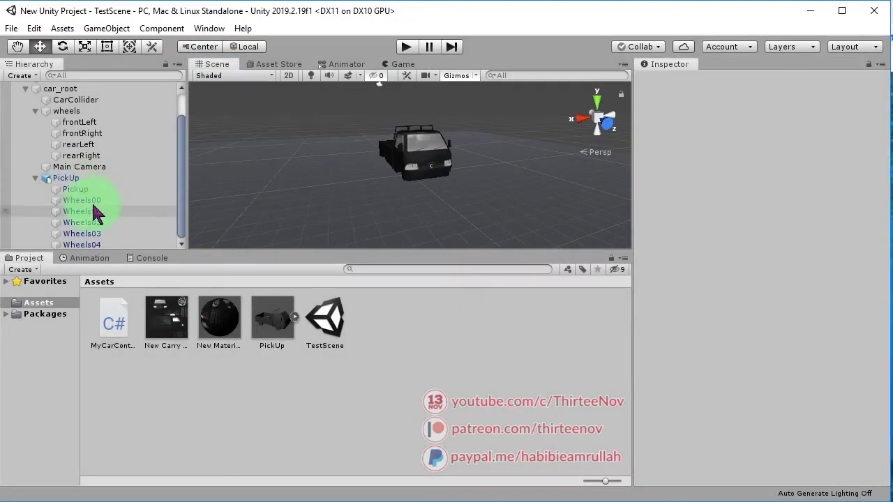
Step: Re-enable the Mesh Renderer on wheel meshes Wheels00 through Wheels04
left_click(94, 202)
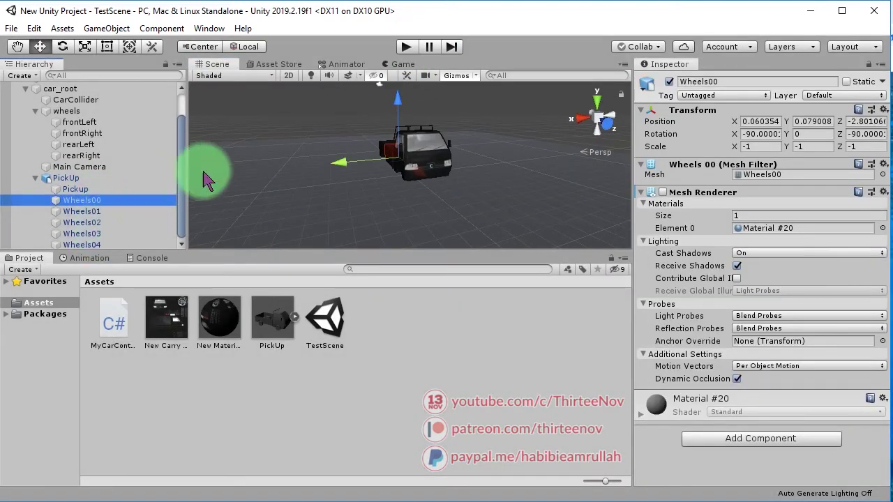
key("f")
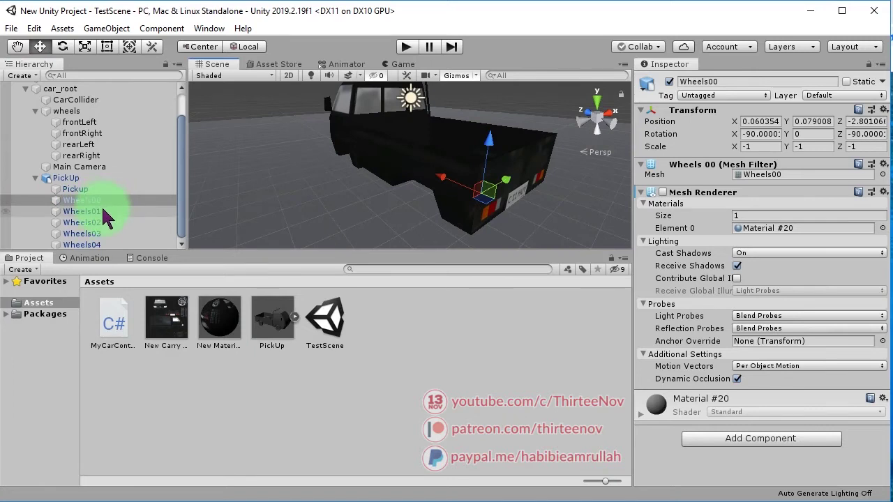
left_click(95, 211)
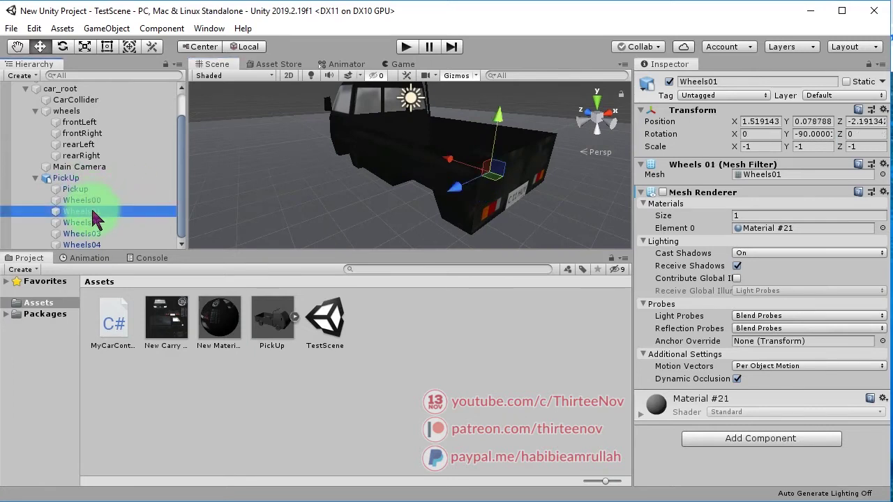
left_click(82, 200)
left_click(81, 245, "shift")
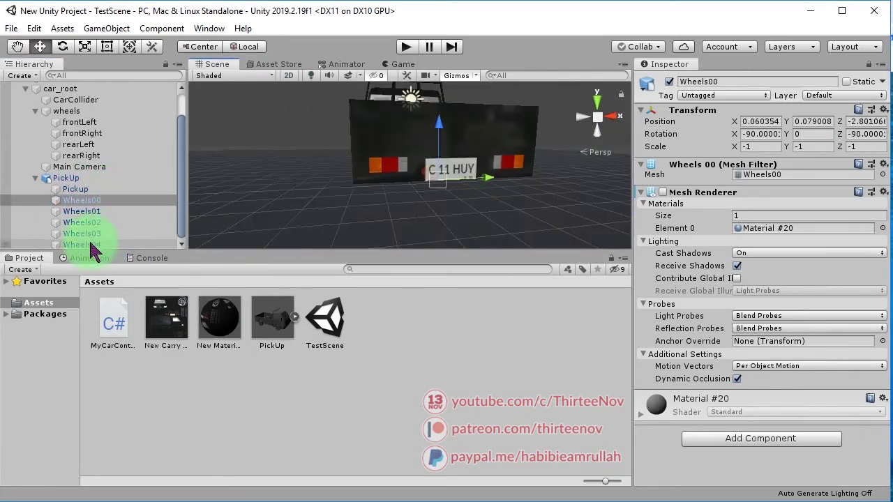
left_click(662, 192)
Step: Apply New Material to the Wheels03 wheel mesh in the Scene
left_click(136, 168)
left_click(363, 200)
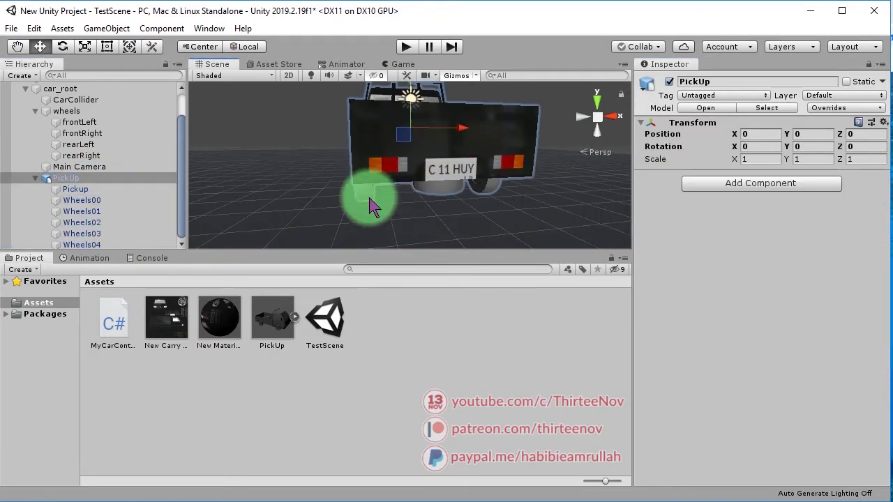
left_click(345, 192)
left_click_drag(344, 192, 314, 196, "alt")
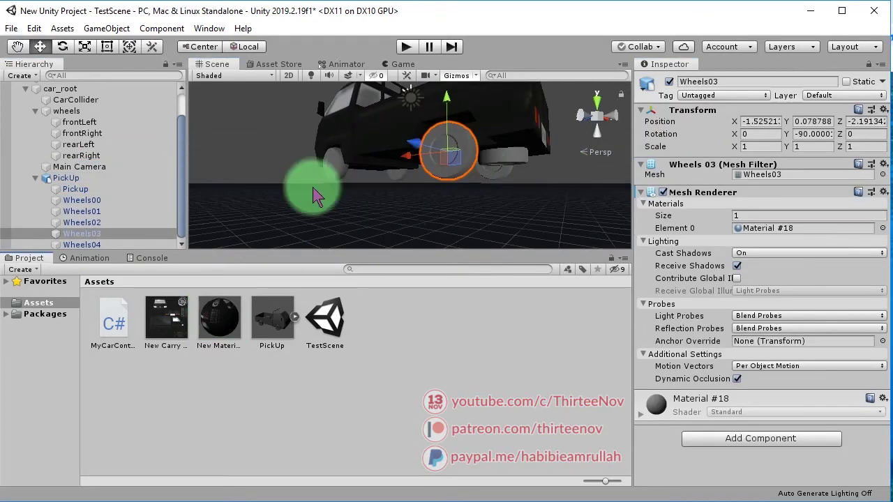
left_click_drag(238, 318, 286, 287)
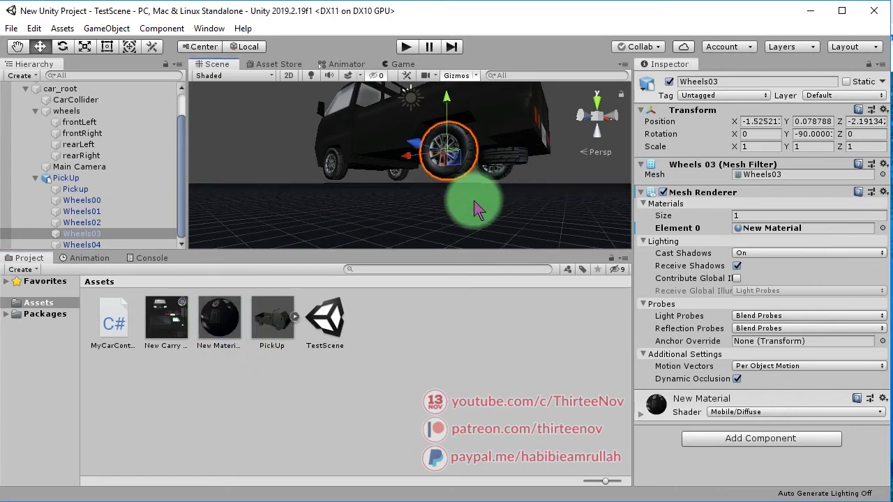
left_click(147, 187)
left_click(100, 178)
Step: Unpack the PickUp prefab and parent Wheels01 under rearRight
right_click(100, 178)
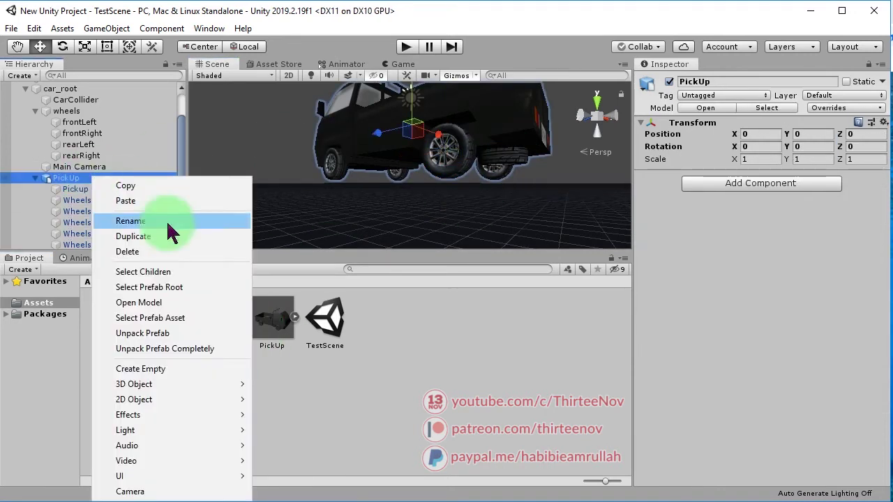
left_click(187, 334)
left_click(100, 210)
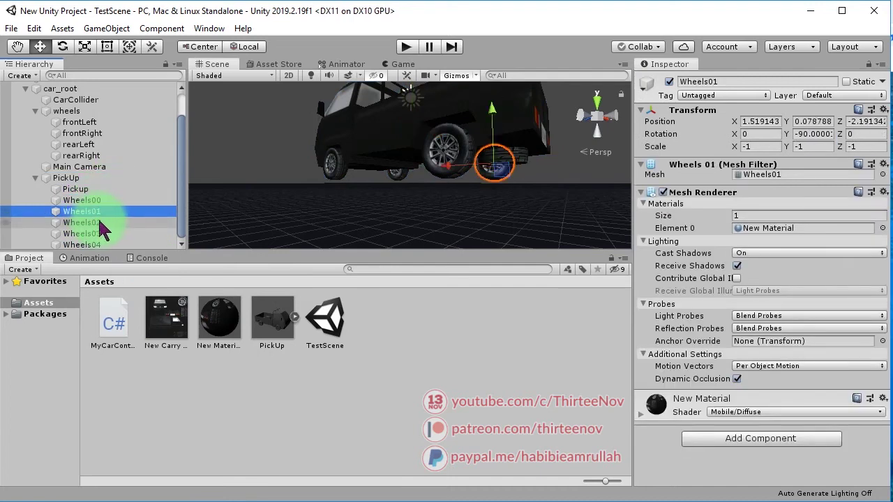
left_click_drag(97, 160, 98, 159)
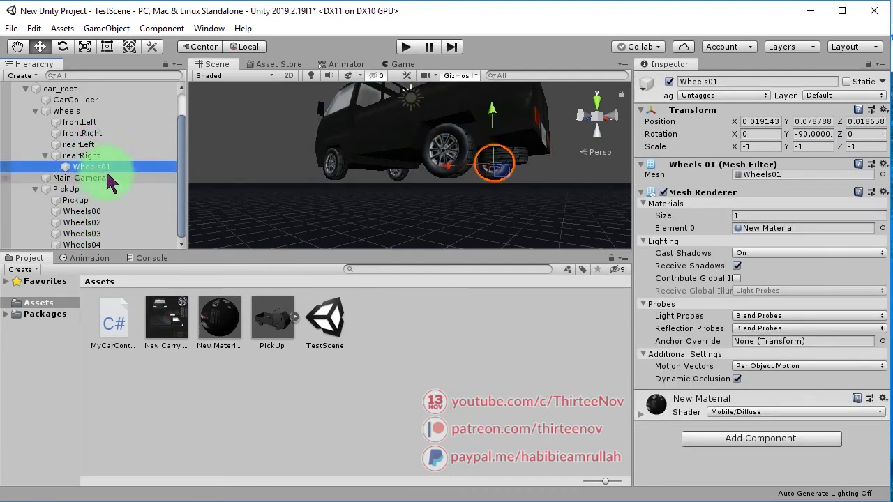
Step: Parent Wheels02 under frontRight and Wheels03 under rearLeft, and adjust Wheels04's Position Y
left_click(81, 156)
left_click_drag(519, 139, 415, 189, "alt")
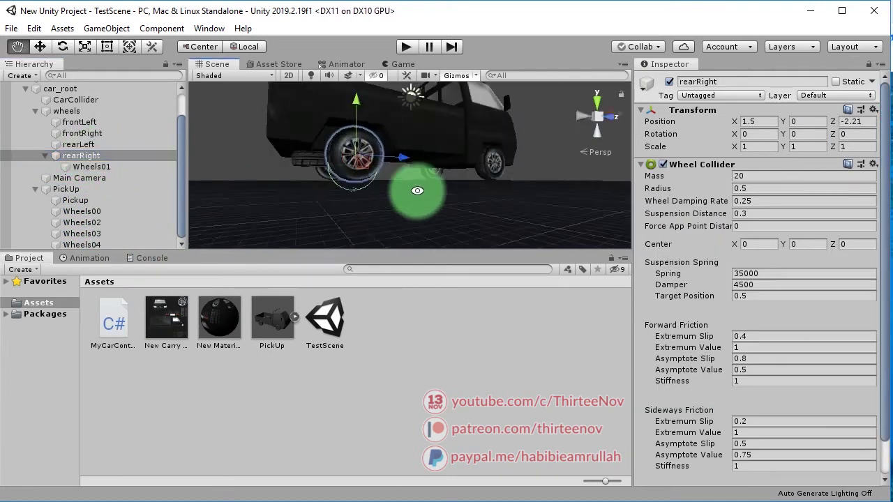
left_click(101, 211)
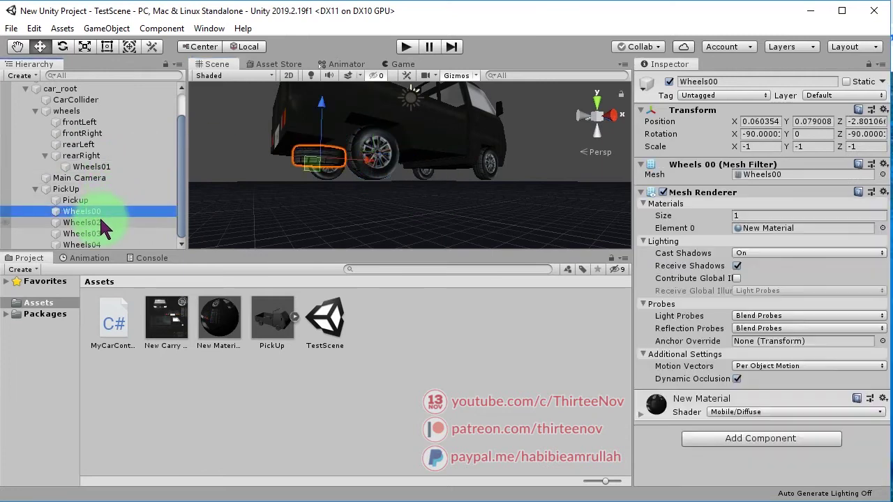
left_click_drag(100, 223, 98, 133)
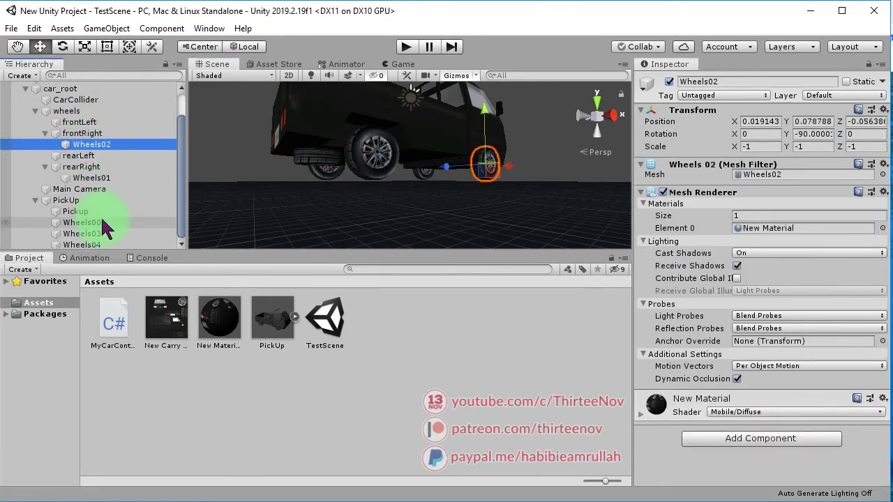
left_click(97, 235)
left_click_drag(105, 164, 105, 129)
left_click(101, 245)
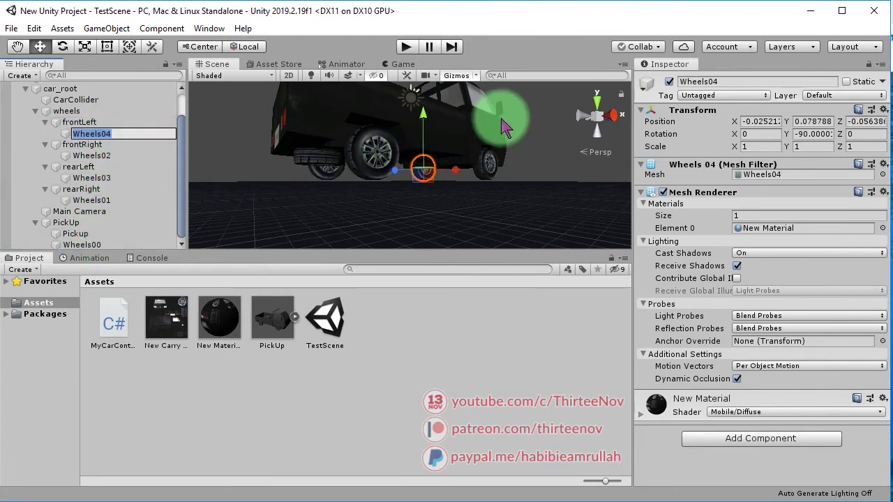
left_click(813, 121)
type("0")
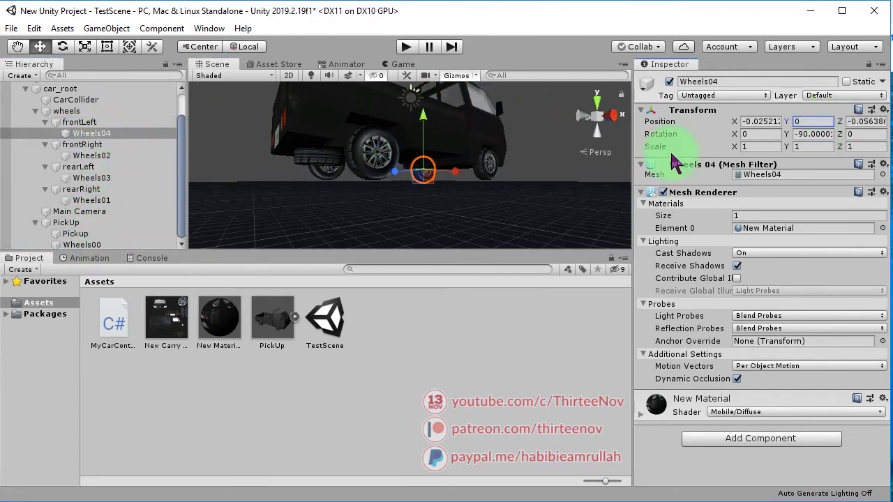
left_click(108, 154)
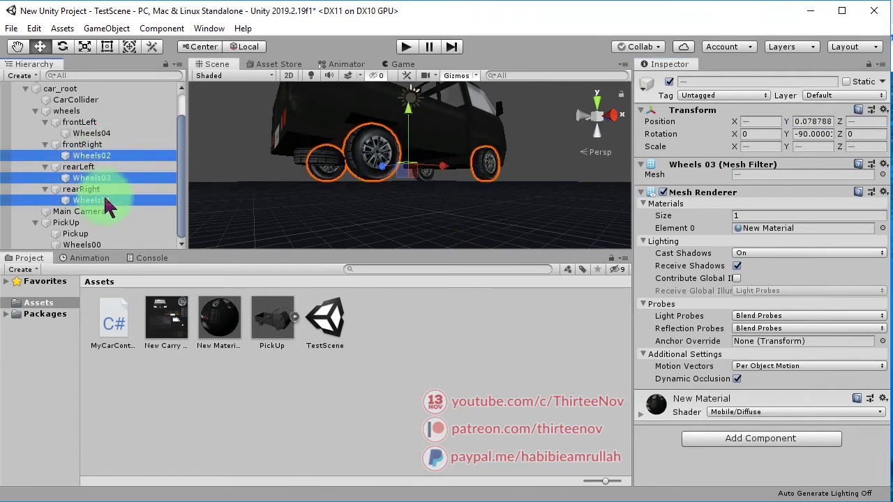
left_click(535, 140)
mouse_move(424, 189)
left_mouse_down("alt")
mouse_move(558, 164)
mouse_move(488, 181)
left_mouse_up("alt")
Step: Start Play mode and dock the Game view above a taller Scene view to watch the truck
left_click(406, 46)
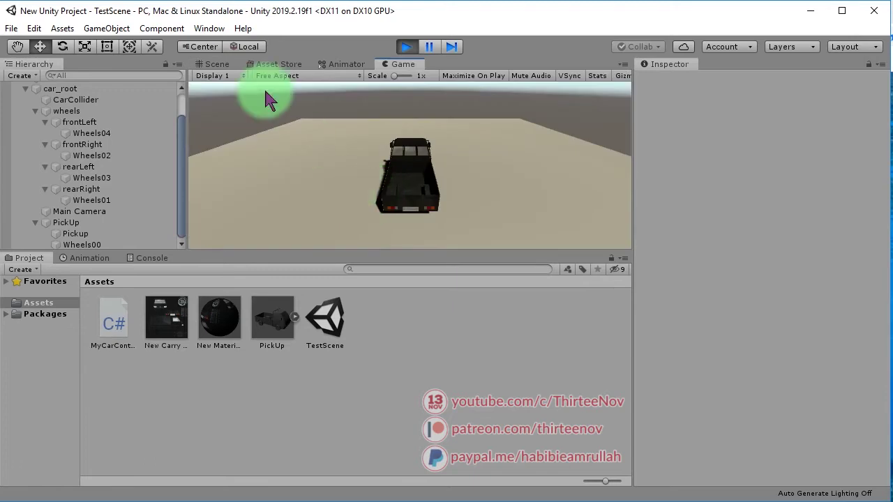
left_click(217, 64)
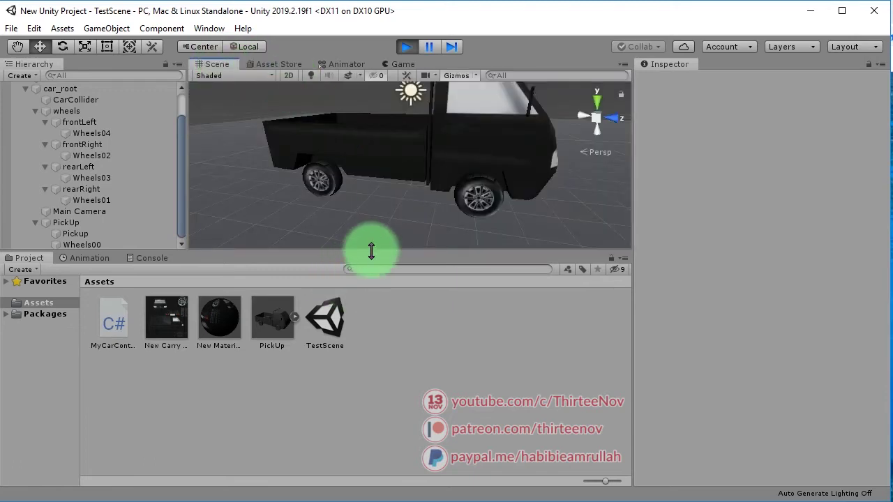
left_click_drag(372, 252, 371, 300)
left_click(402, 64)
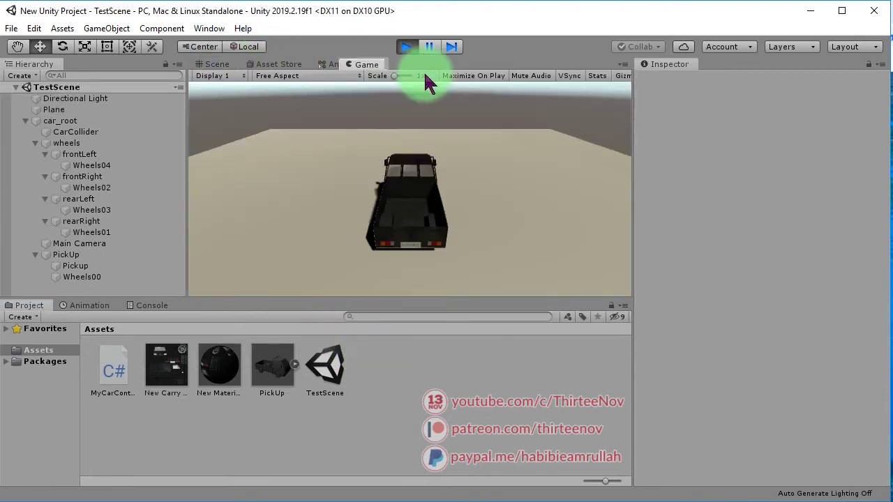
left_click_drag(424, 71, 382, 148)
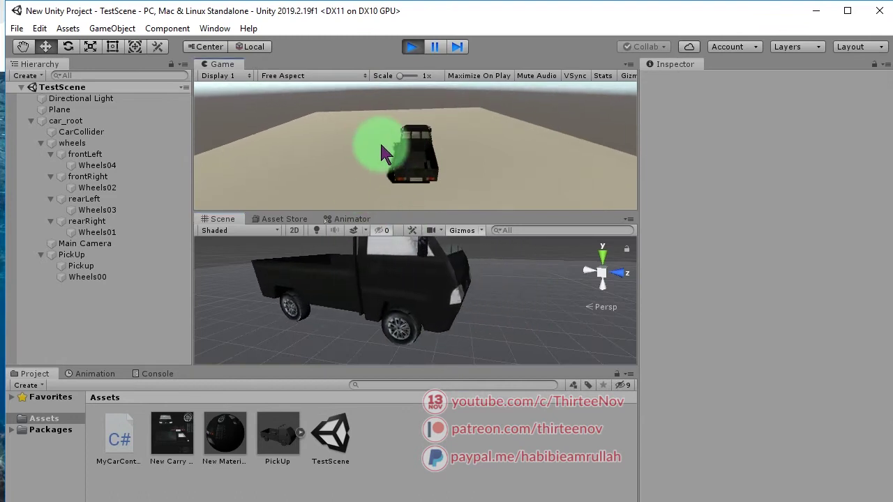
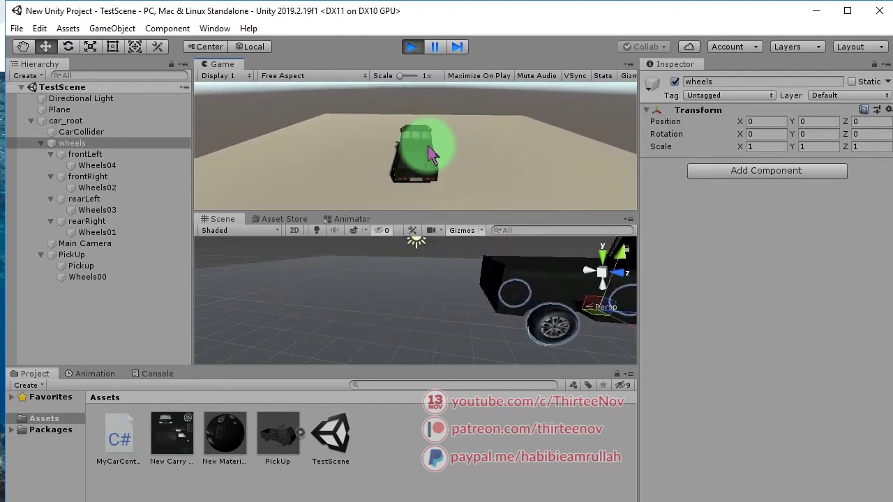
Step: Stop play mode and open MyCarController.cs in Notepad++, placing the cursor on blank line 12
left_click(411, 47)
double_click(120, 436)
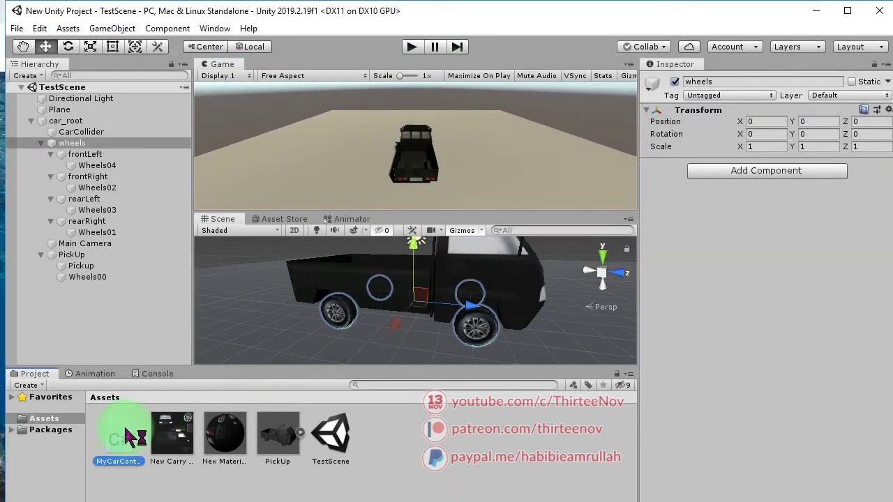
scroll(202, 269, "up", 3)
left_click(285, 217)
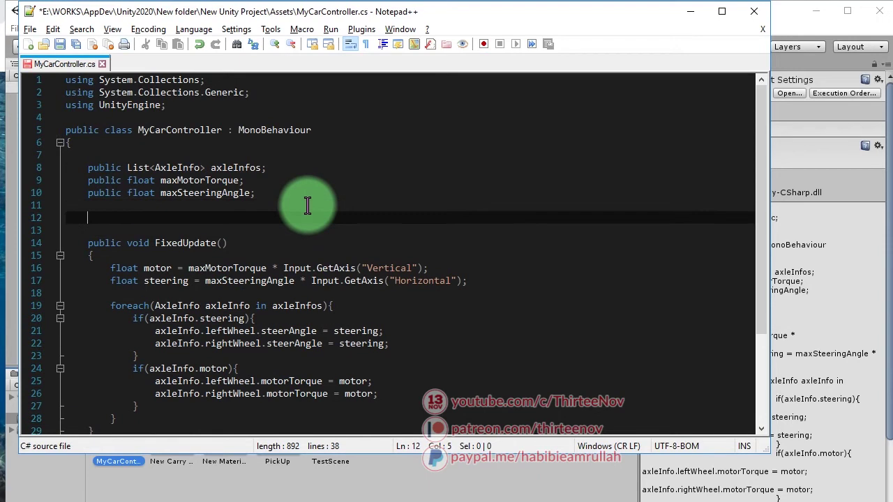
Step: Start the ApplyLocalPositionToVisuals(WheelCollider collider) method with an early return when the collider has no child
type("public void ApplyLocalPosition")
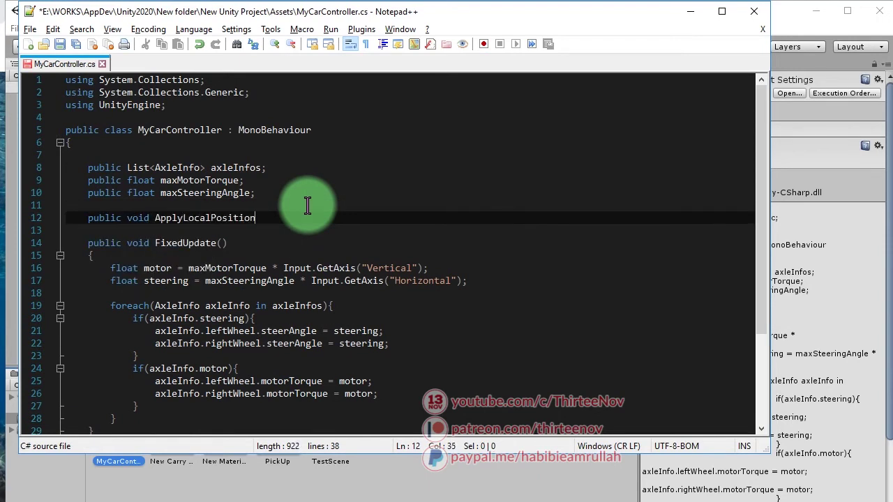
type("ToVisuals(WheelCollider collider)")
key("Return")
type("if(collider.transform.childCount == 0){")
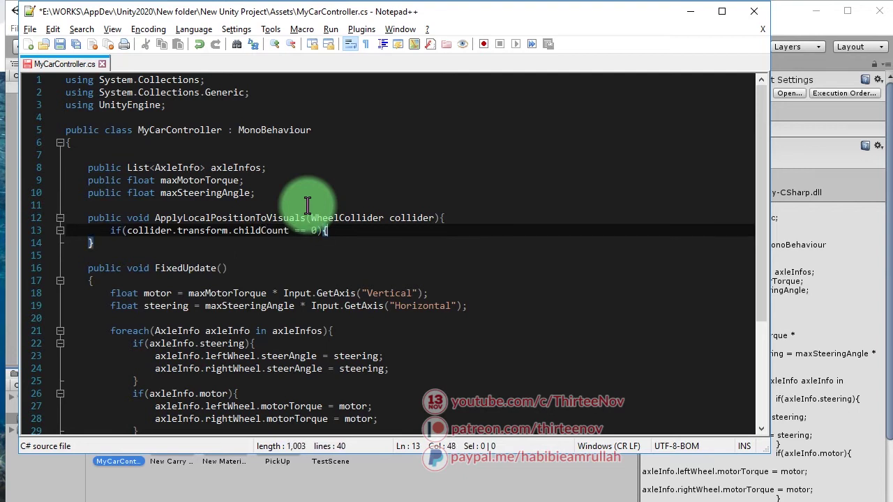
key("Return")
type("return;")
key("Return")
type("}")
key("Return")
Step: Get the collider's first child as visualWheel, read GetWorldPose, and copy the position and rotation onto it
type("nsform visualWhe")
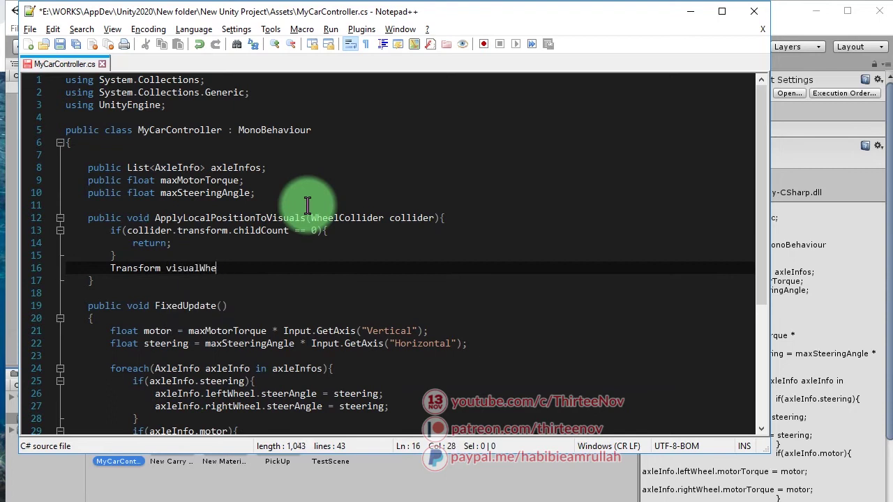
type("el = collider.transform.GetChild(0);")
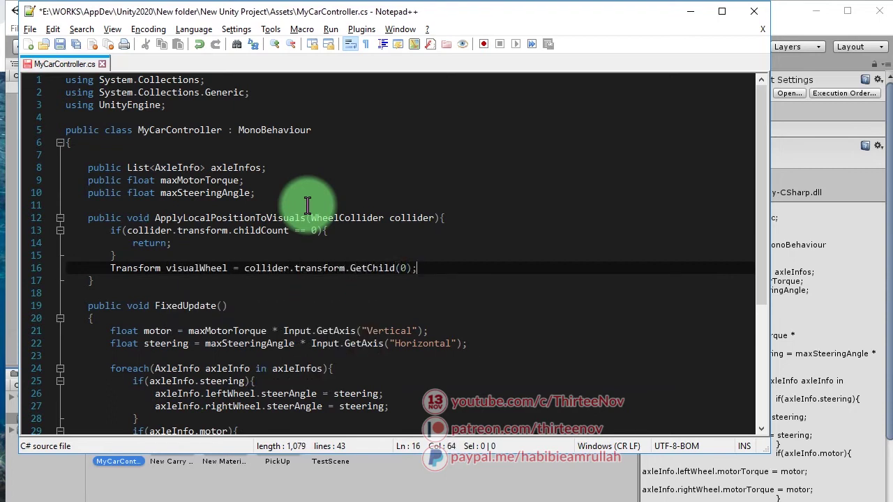
key("Return")
type("V")
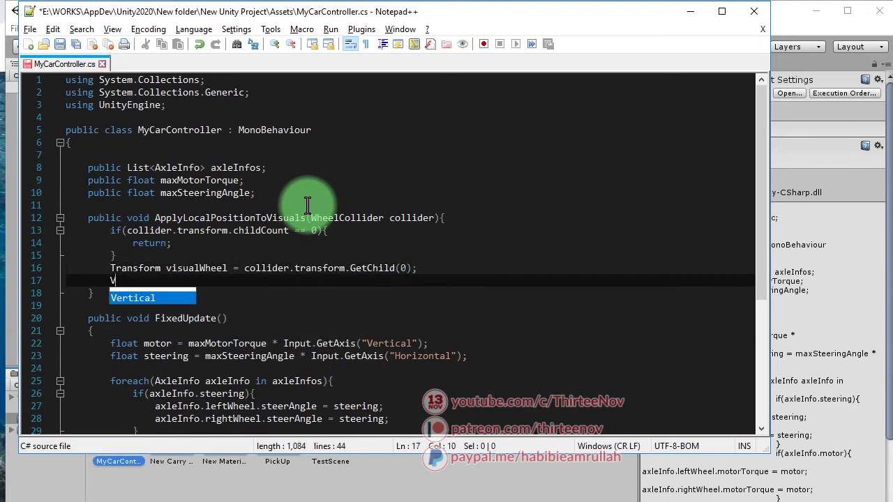
type(";")
key("Return")
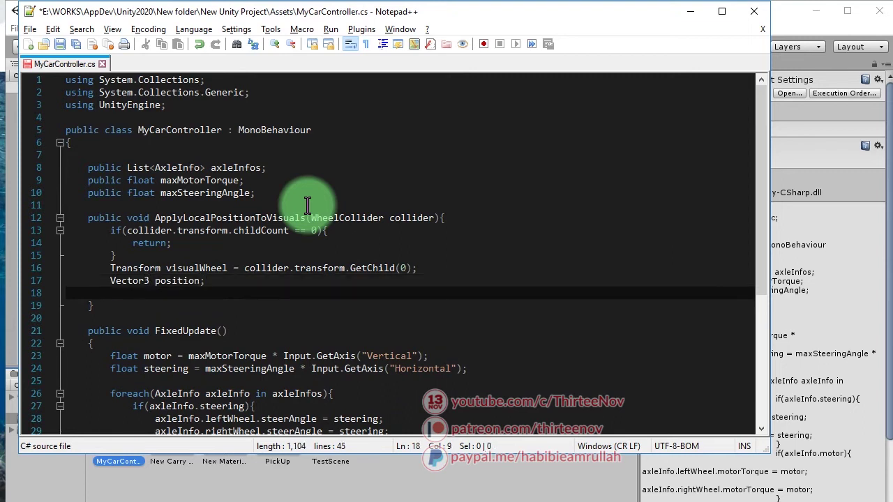
type("Quaternion rotation;")
key("Return")
type("collider.GetWorldPose")
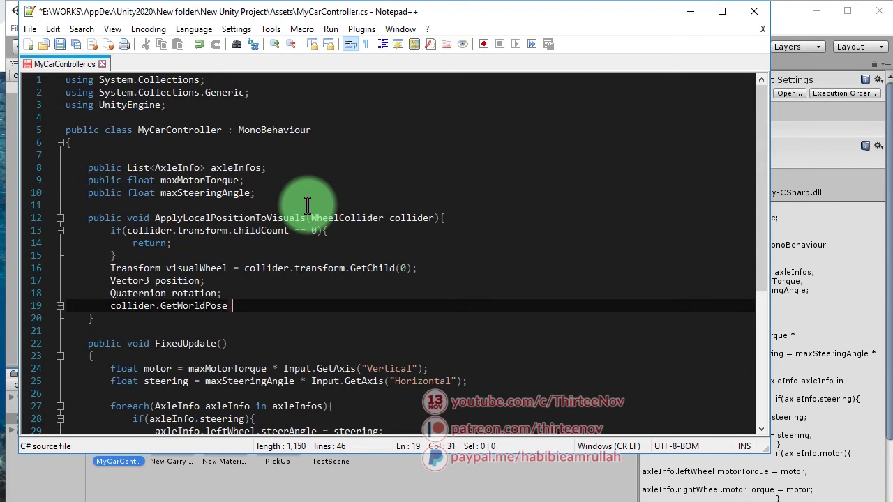
type("(out position, out ")
type("rotation);")
key("Return")
key("Return")
type("visualWheel.transform.position = position;")
key("Return")
type("visualWheel.transform.rotation = rotation;")
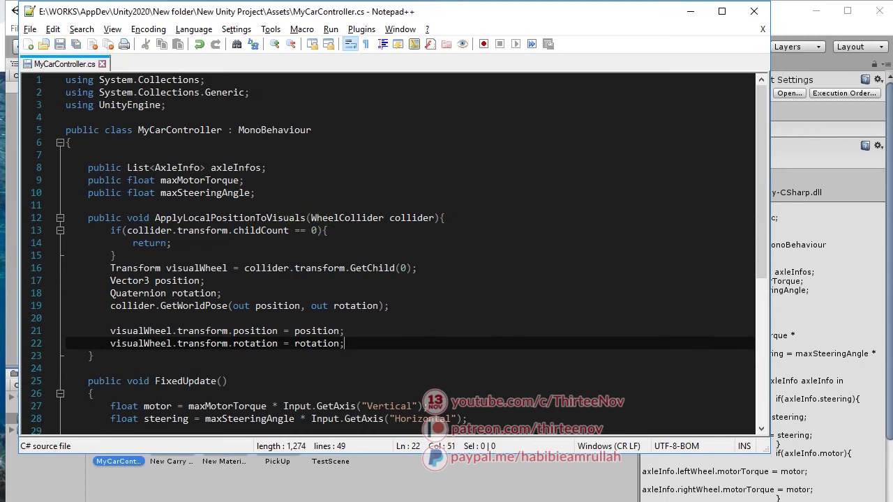
Step: Call ApplyLocalPositionToVisuals for axleInfo.leftWheel and axleInfo.rightWheel at the end of the foreach loop
scroll(371, 351, "down", 6)
left_click(371, 331)
key("Return")
key("Return")
type("Appl")
key("Return")
type("(axleInfo.le")
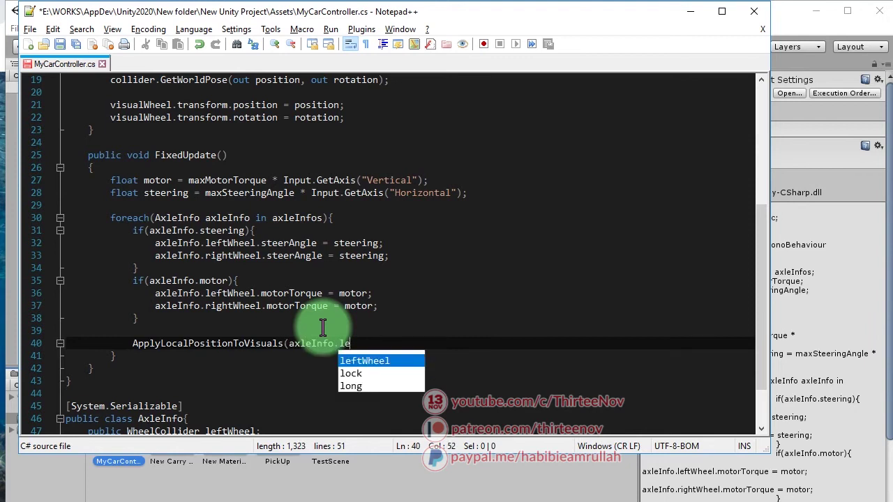
key("Return")
type(");")
key("Return")
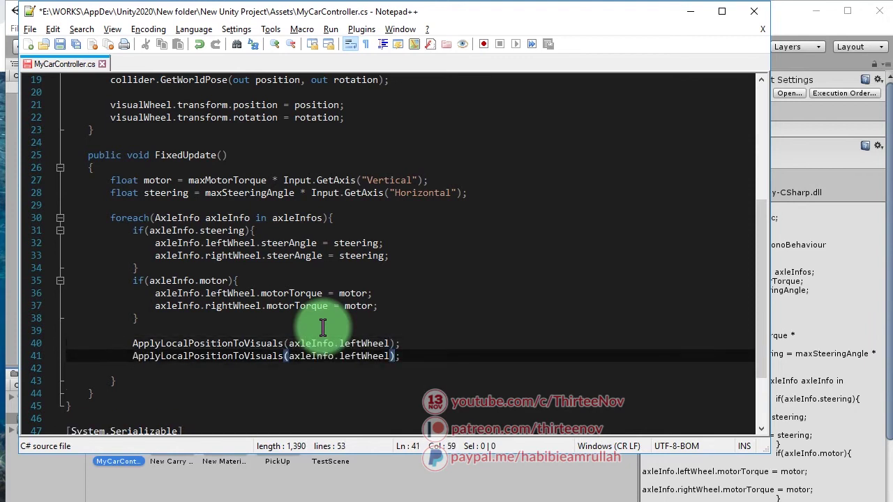
key("BackSpace")
key("BackSpace")
key("BackSpace")
type("right")
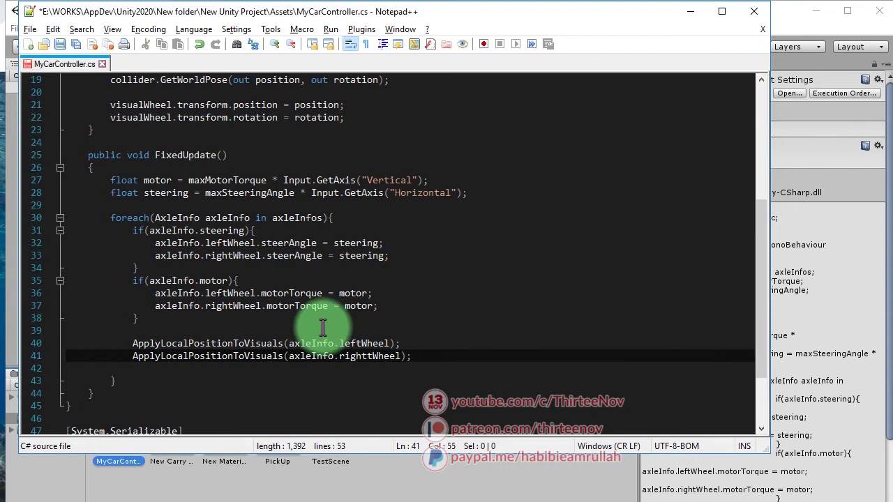
scroll(418, 354, "down", 2)
Step: Open the CS1061 error from the Console and fix the misspelled 'righttWheel' on line 41
left_click(399, 478)
left_click(412, 47)
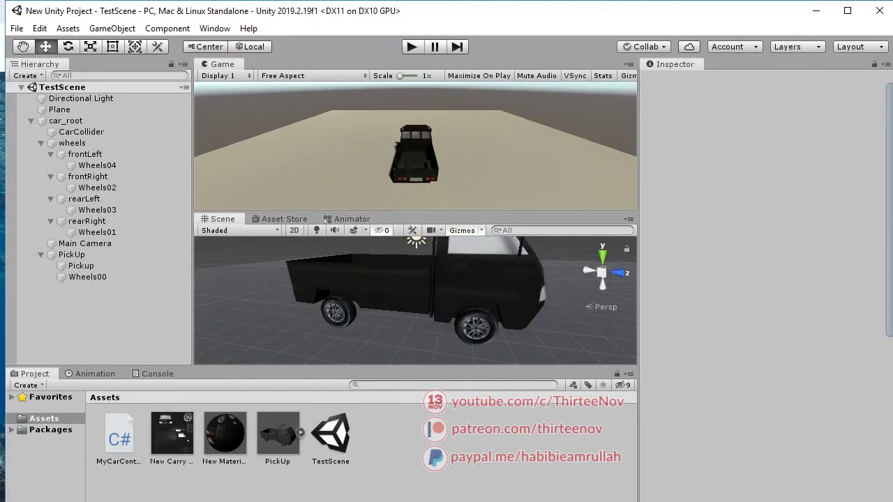
left_click(157, 374)
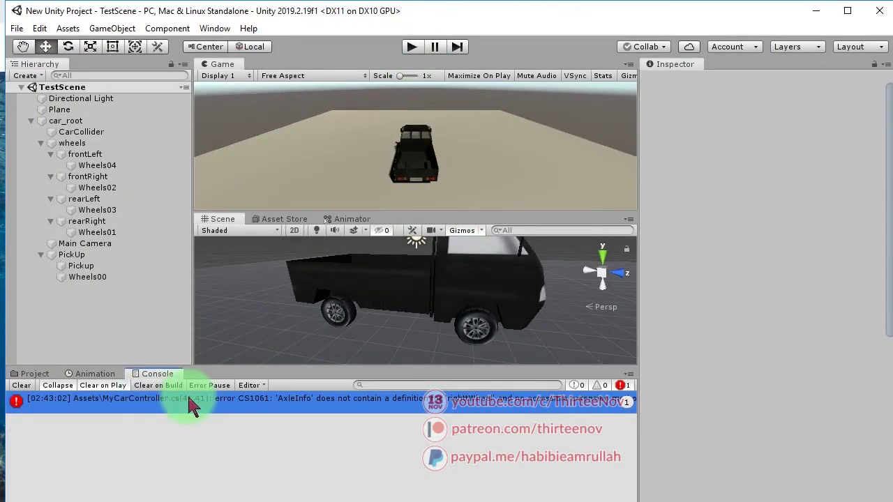
double_click(436, 402)
key("alt+Tab")
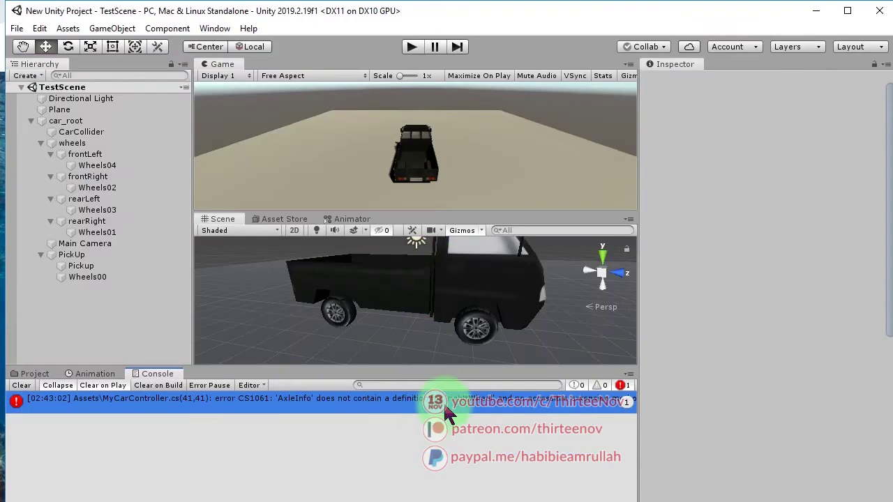
double_click(447, 407)
key("alt+Tab")
Step: Play the truck briefly, stop it, and select the front-left wheel mesh Wheels04
left_click(21, 385)
left_click(411, 46)
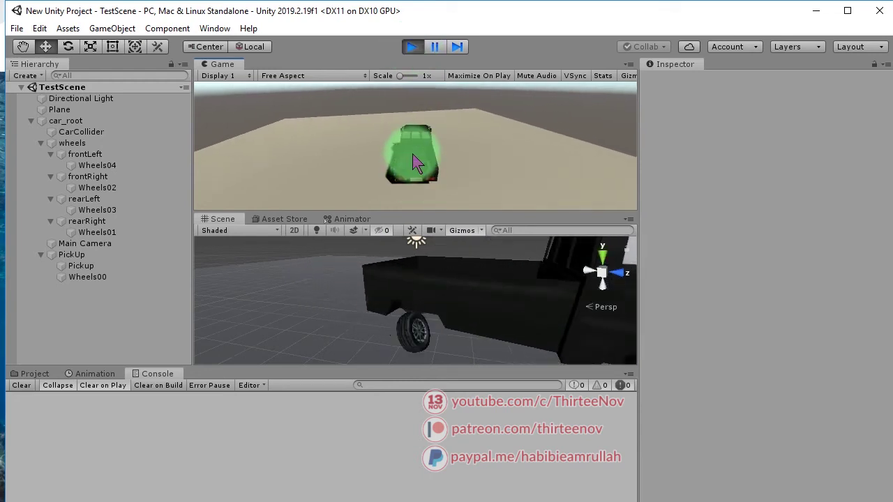
left_click(408, 47)
left_click(102, 166)
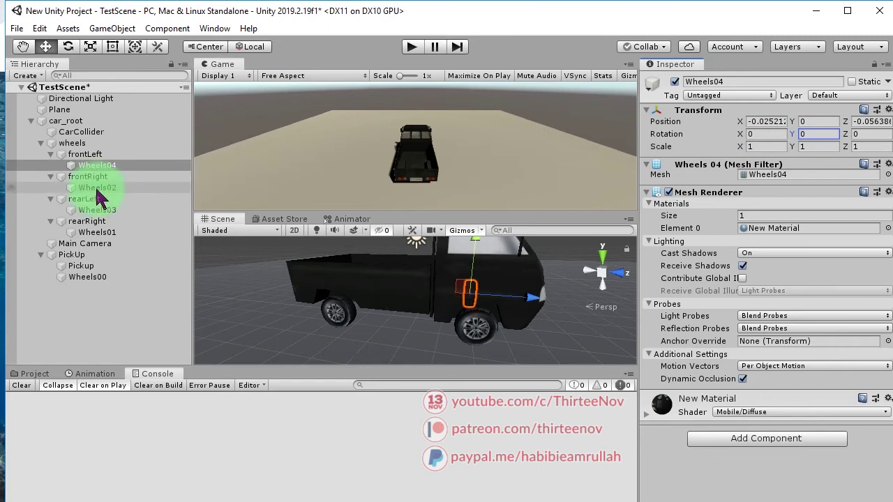
Step: Inspect the Y rotations of Wheels02, Wheels03 and Wheels01 during play, then stop the game
left_click(100, 187)
left_click(98, 210)
left_click(108, 232)
left_click(813, 134)
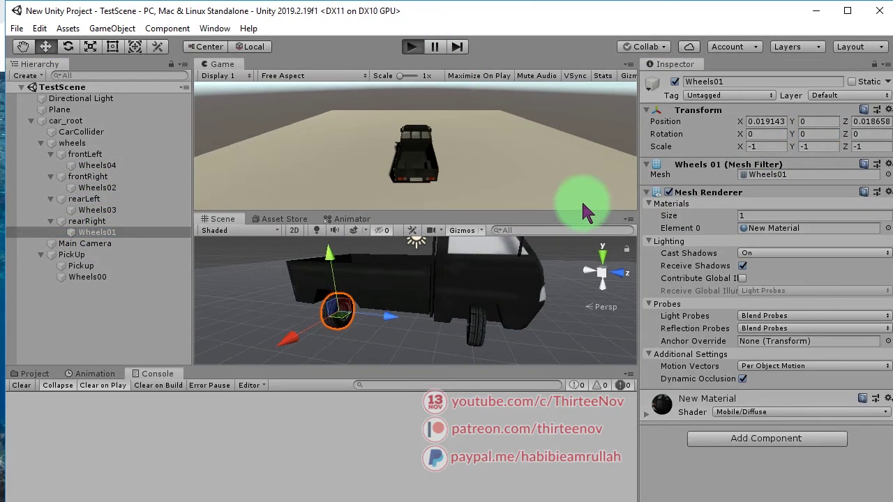
left_click(457, 319)
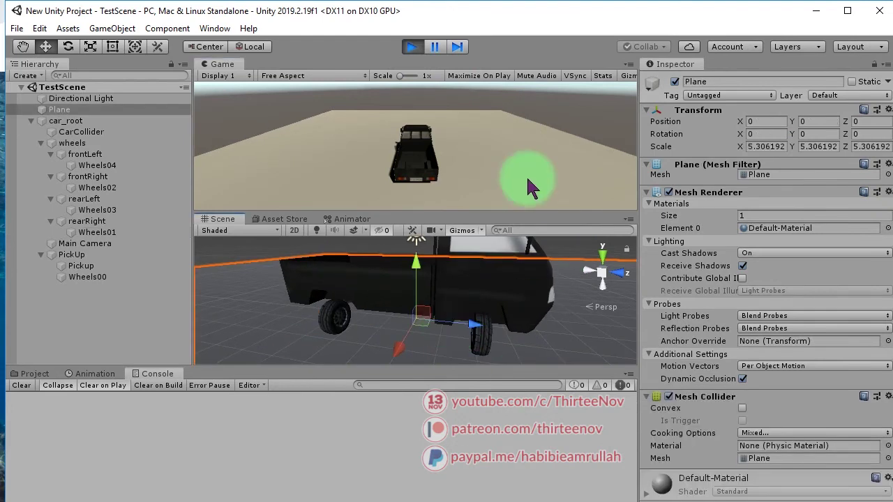
key("ctrl+p")
Step: Set Wheels04's Y rotation to 90 and compare it with Wheels02, Wheels03 and Wheels01
left_click(108, 165)
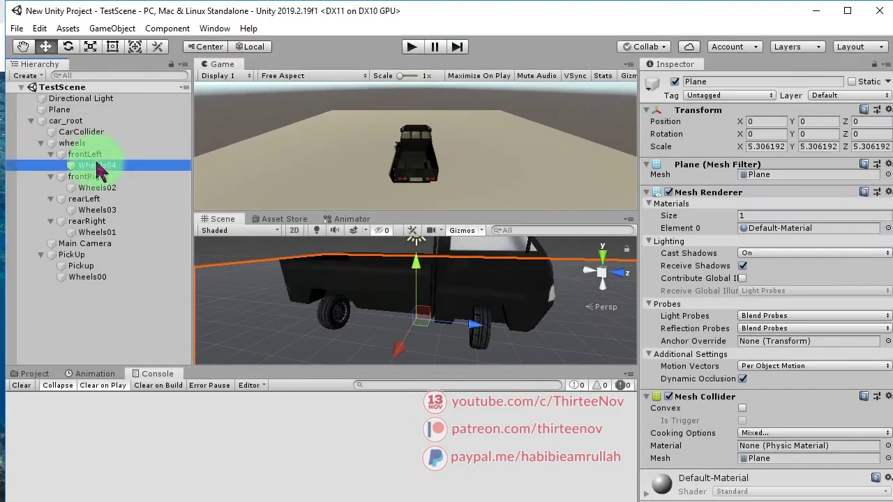
left_click(813, 134)
left_click(505, 333)
left_click(130, 186)
left_click(824, 127)
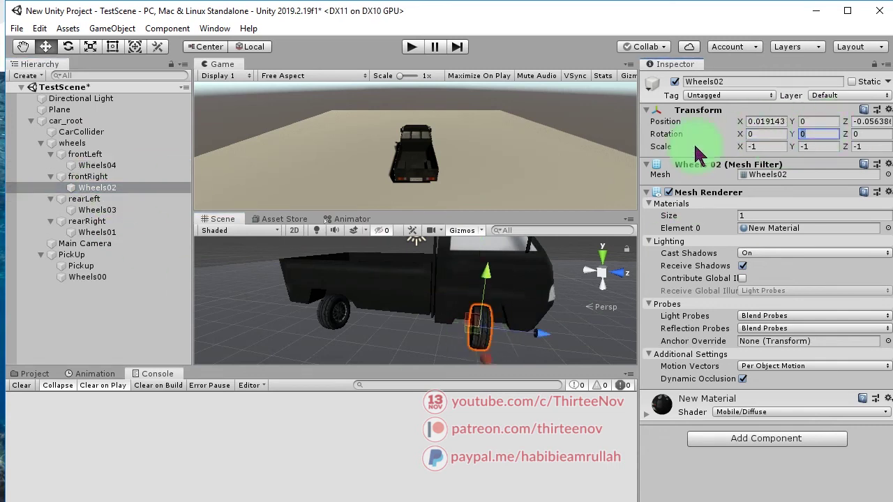
left_click(105, 210)
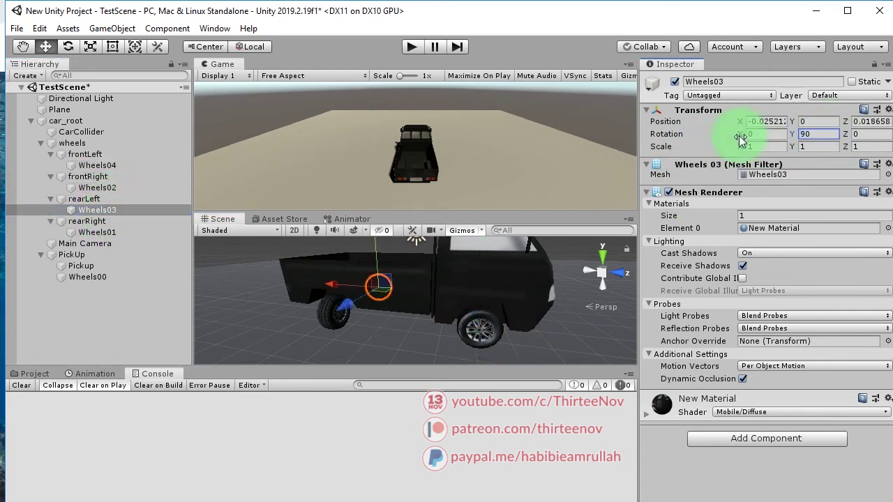
left_click(97, 232)
Step: Play-test the scene, stop it, and save TestScene
left_click(412, 46)
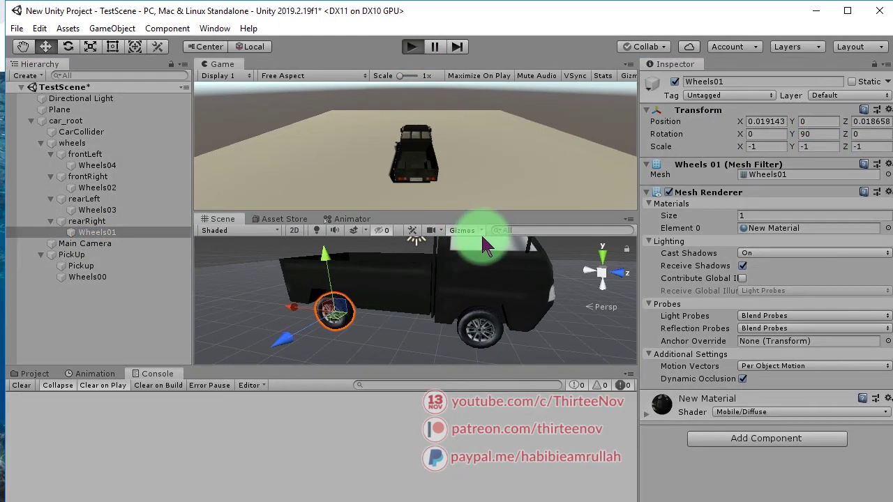
left_click(413, 48)
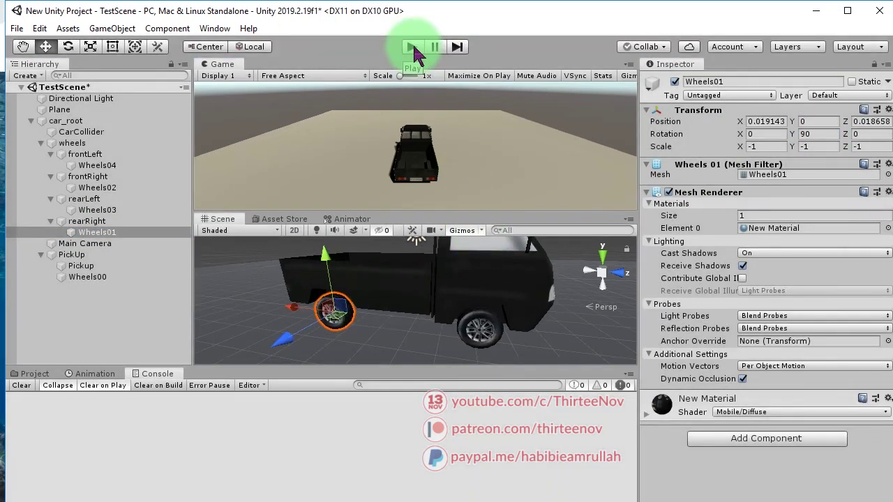
key("ctrl+s")
left_click(336, 386)
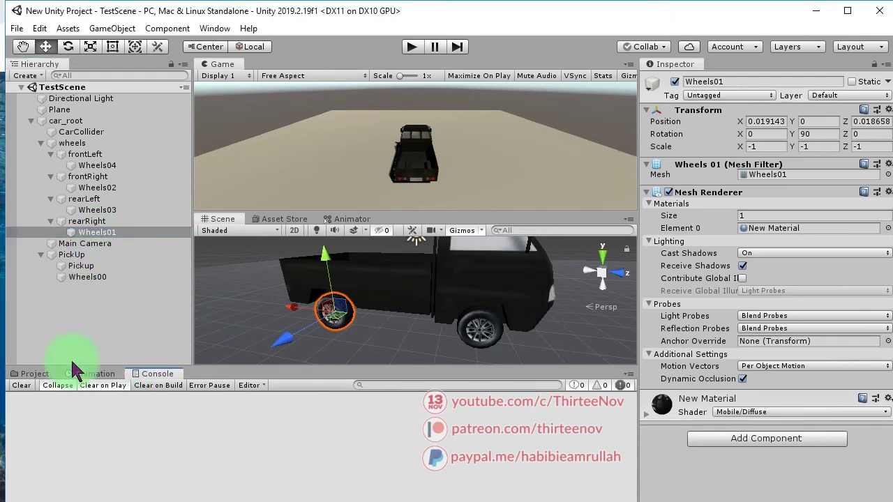
Step: Create an empty game object named WheelObject in the Hierarchy
left_click(36, 374)
right_click(396, 455)
mouse_move(460, 125)
left_click(104, 265)
right_click(97, 326)
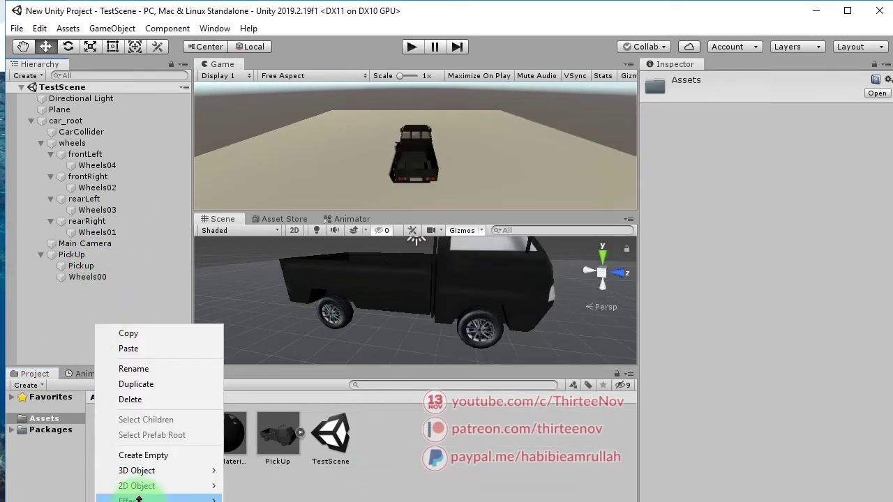
left_click(146, 457)
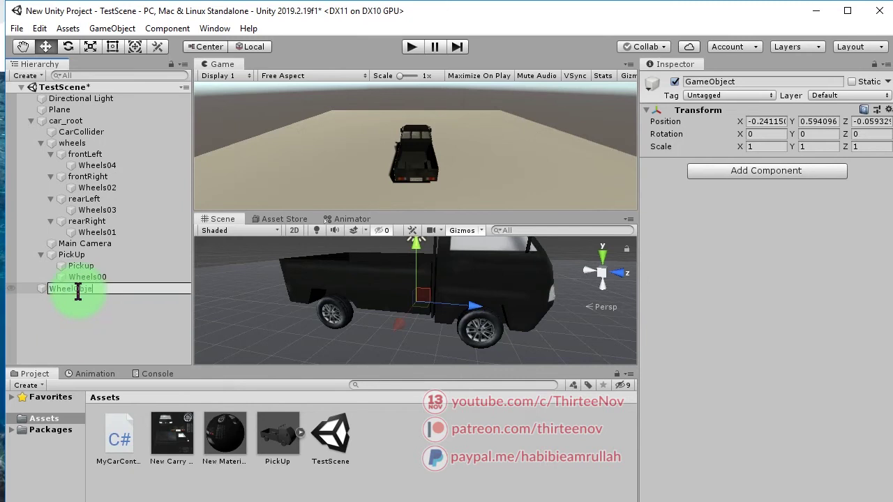
key("ctrl+s")
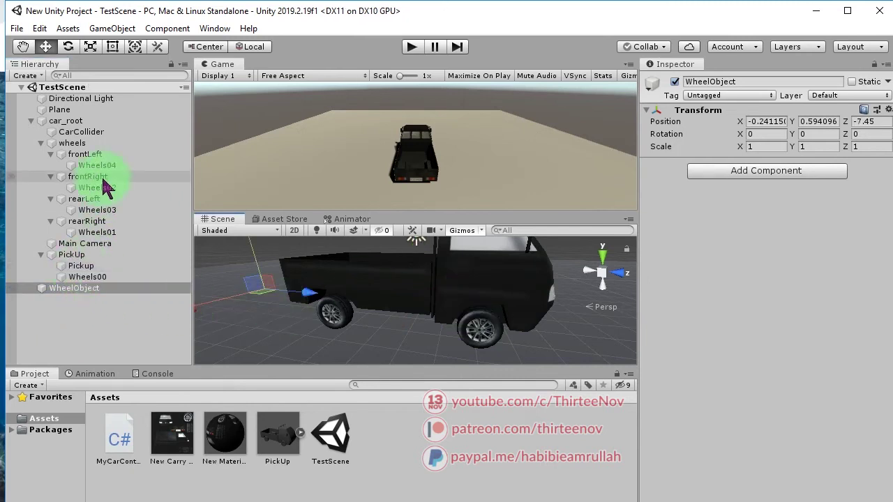
Step: Duplicate Wheels01, nest the copy under WheelObject, and rename it WheelMesh
left_click(122, 232)
key("ctrl+d")
mouse_move(105, 244)
left_mouse_down()
mouse_move(98, 308)
mouse_move(77, 300)
left_mouse_up()
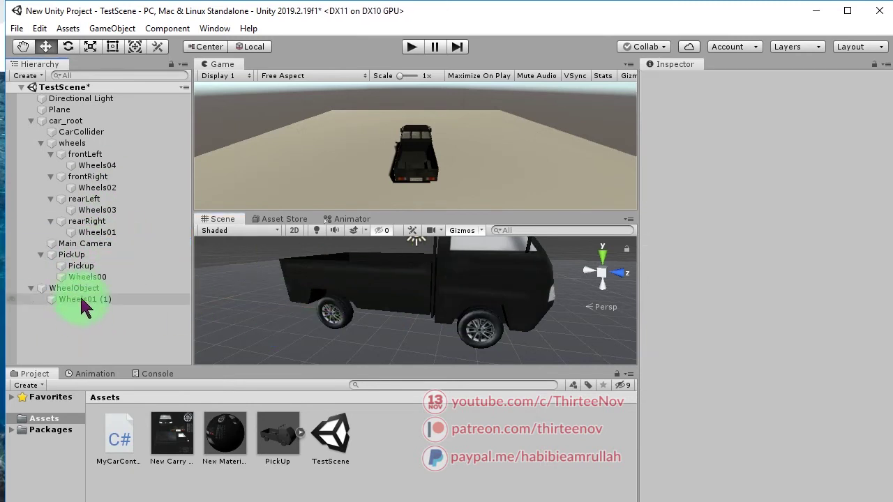
double_click(74, 288)
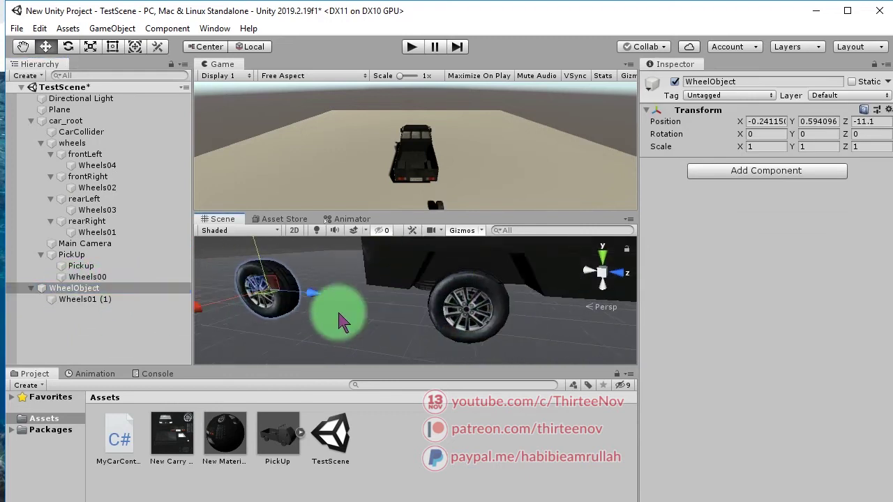
left_click(97, 301)
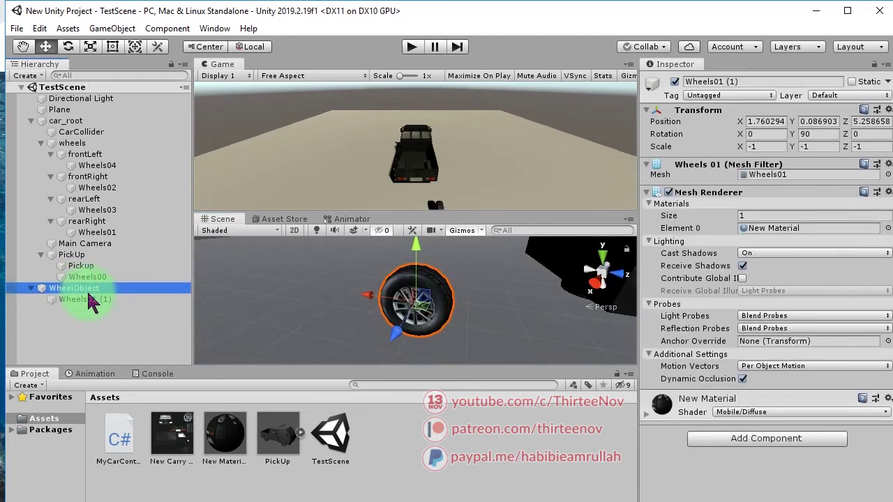
left_click(98, 292)
left_click_drag(392, 355, 108, 305, "alt")
left_click(108, 300)
left_click(94, 288)
left_click(97, 302)
key("F2")
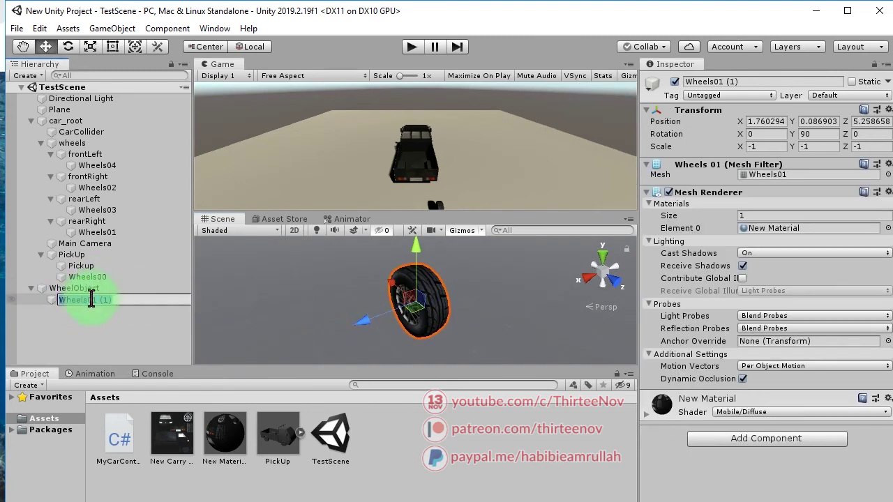
key("BackSpace")
key("BackSpace")
key("BackSpace")
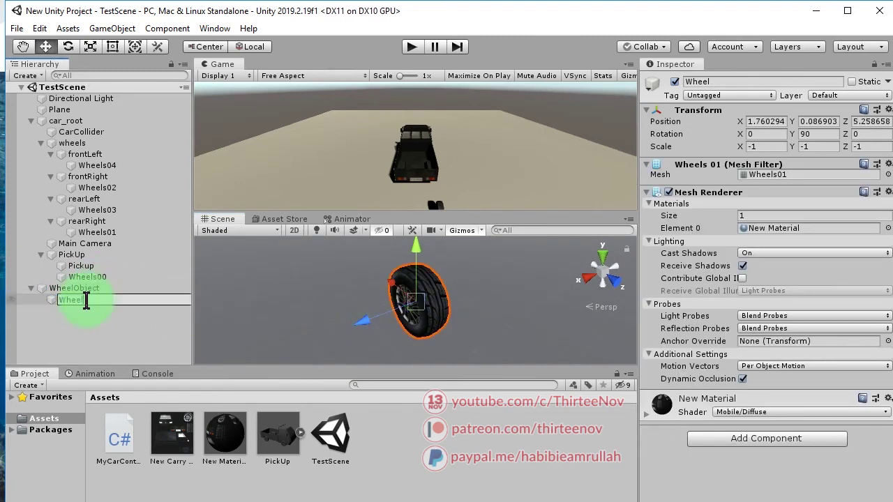
Step: Save WheelObject as a prefab in Assets and delete the original wheel meshes Wheels01–04
left_click_drag(74, 288, 411, 468)
scroll(412, 339, "down", 5)
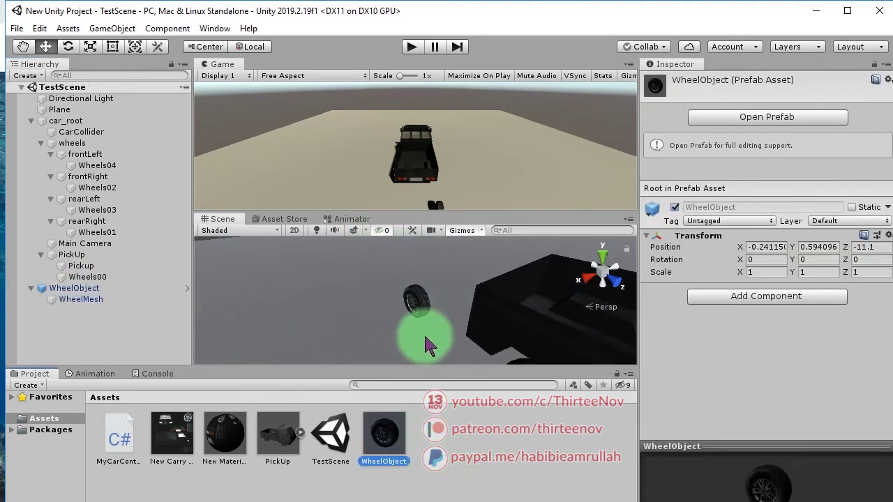
left_click(97, 168)
key("Delete")
left_click(100, 177)
key("Delete")
left_click(101, 187)
key("Delete")
Step: Parent the WheelObject instance under the frontRight wheel collider, adjust its X position, and save
left_click(104, 199)
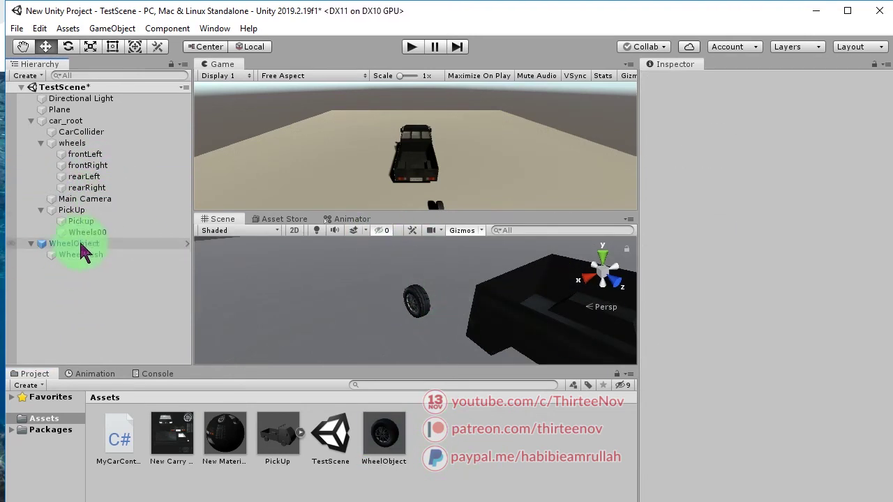
double_click(93, 245)
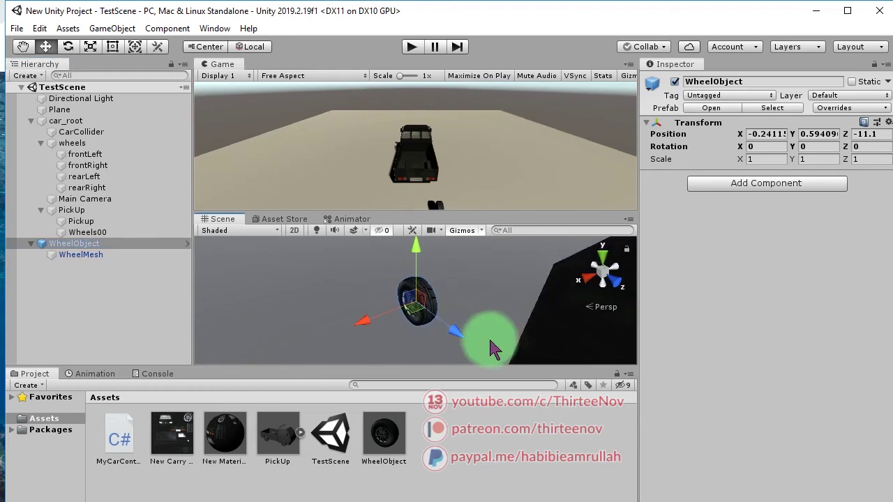
left_click(85, 255)
scroll(388, 309, "down", 5)
left_click(84, 243)
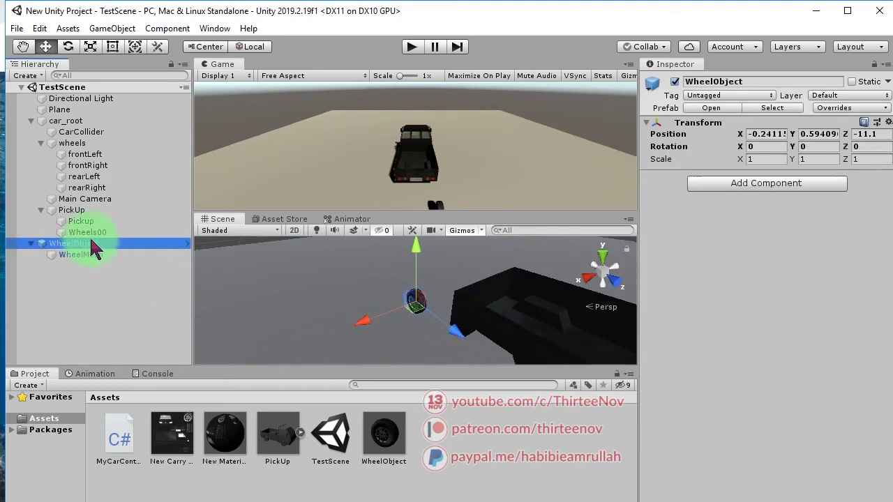
left_click_drag(77, 245, 107, 167)
left_click(768, 133)
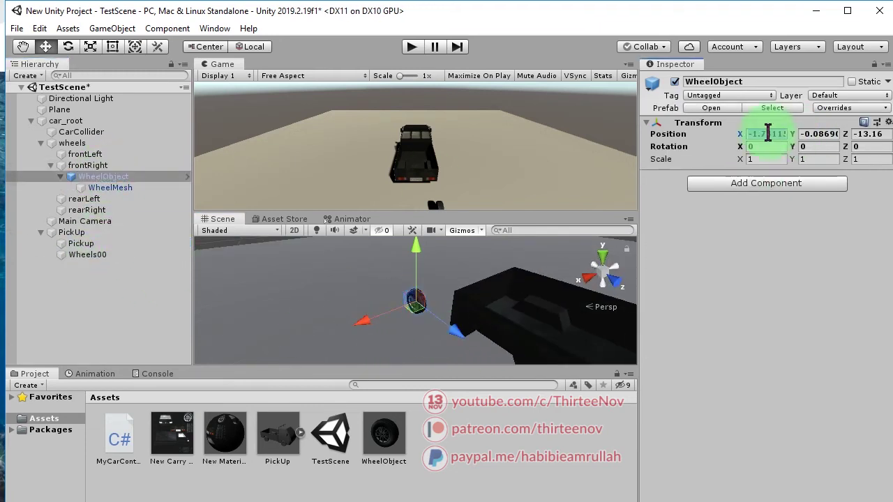
key("f")
left_click_drag(450, 300, 441, 317, "alt")
left_click(109, 176)
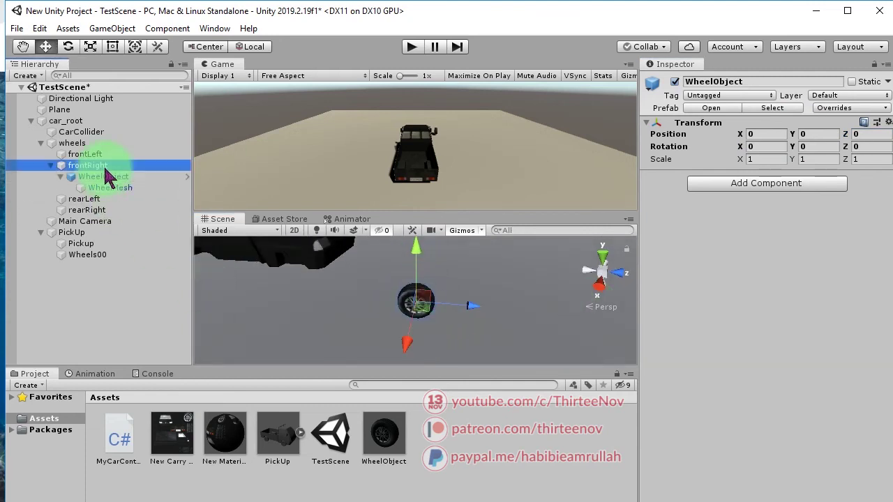
key("ctrl+s")
Step: Compare Global and Local handle orientation on WheelObject, then briefly play-test the scene
left_click_drag(365, 254, 428, 329, "alt")
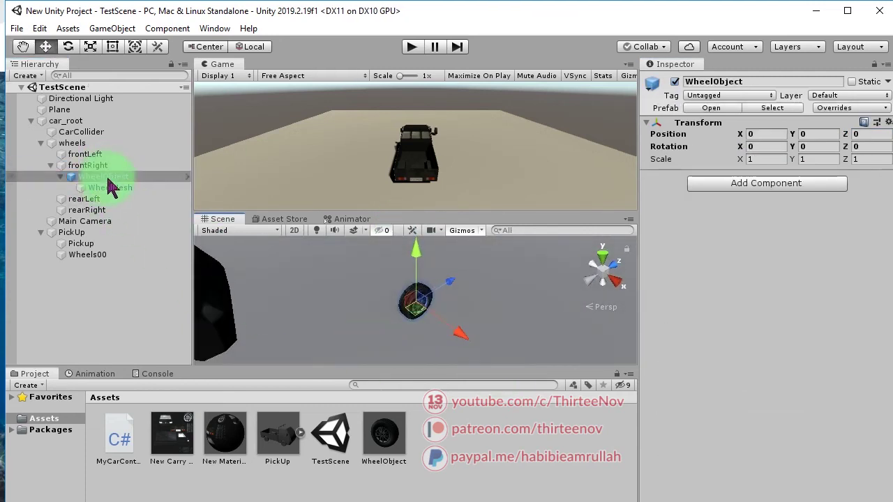
left_click(243, 49)
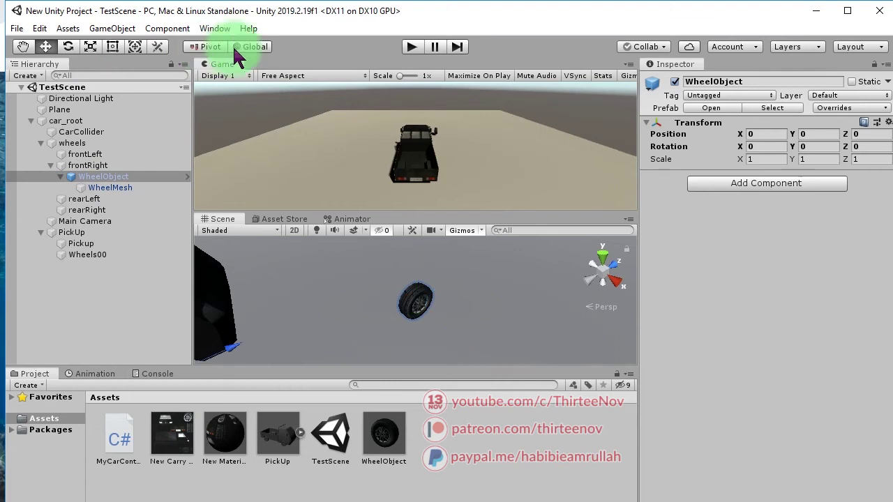
left_click(260, 48)
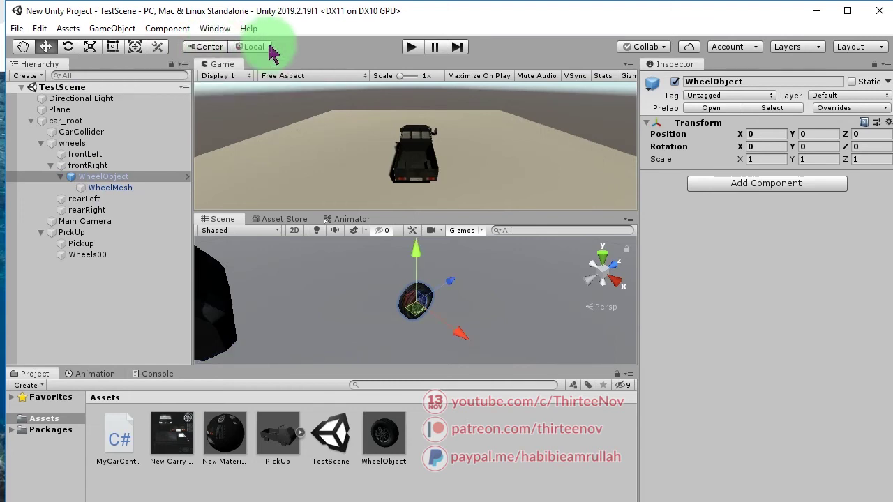
left_click(88, 165)
left_click(102, 178)
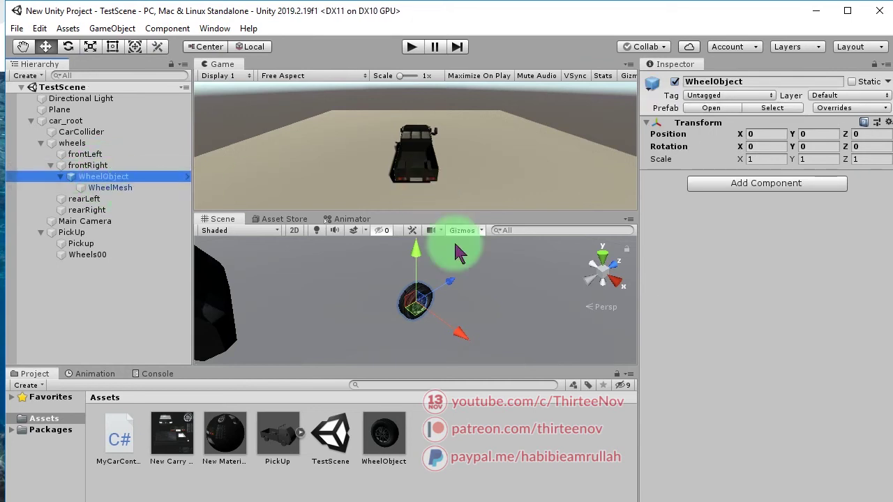
key("ctrl+p")
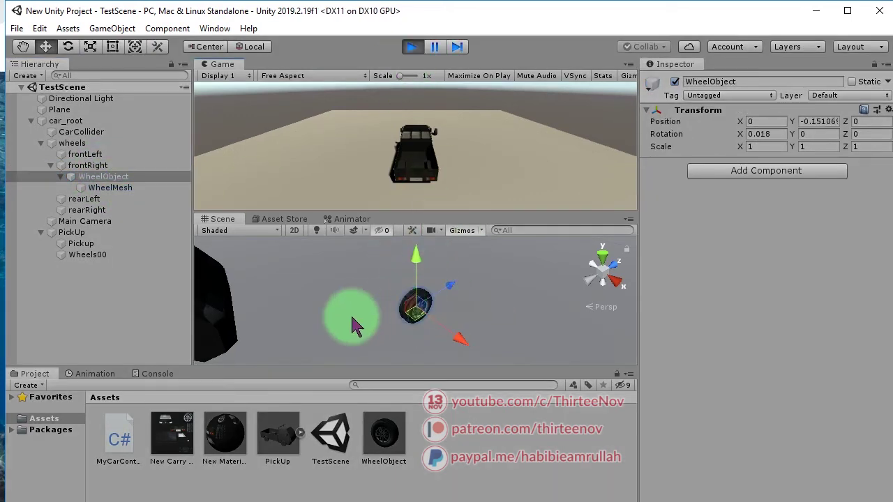
key("ctrl+p")
Step: Check frontRight's collider, WheelObject's Transform options and pivot handle setting, then delete WheelObject
left_click(104, 166)
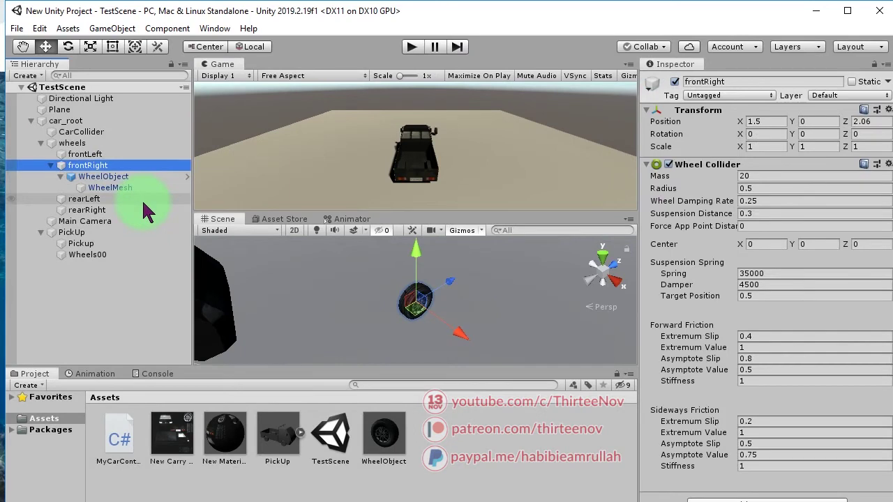
left_click(109, 178)
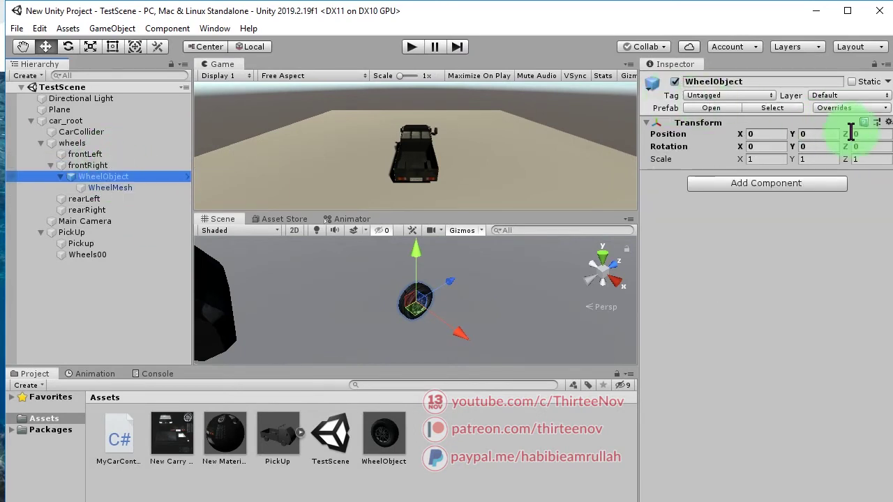
left_click(888, 122)
left_click(98, 68)
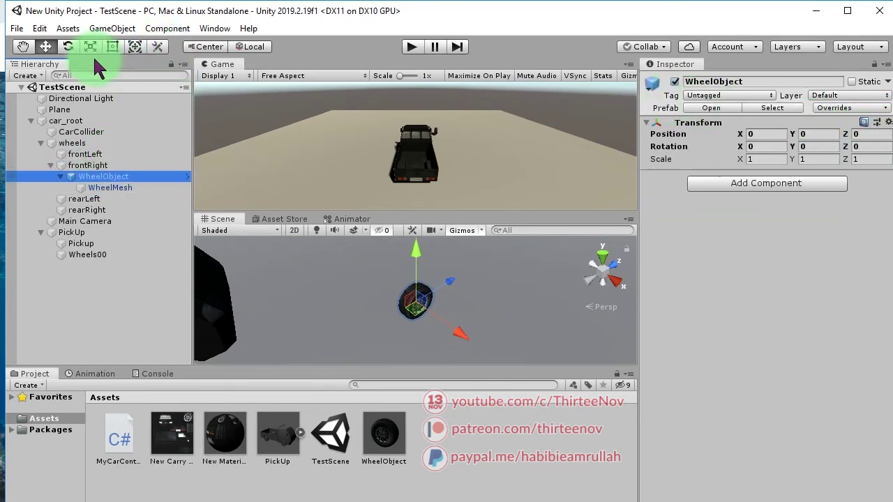
left_click(137, 49)
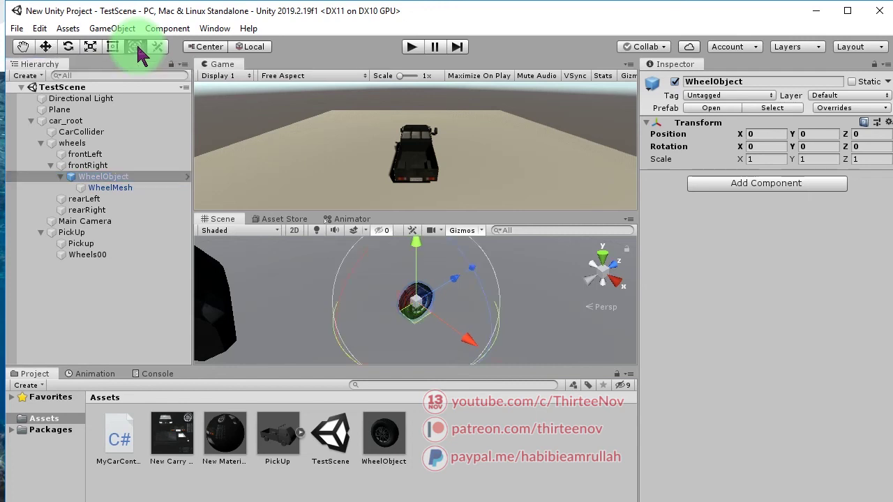
left_click(205, 46)
left_click(115, 176)
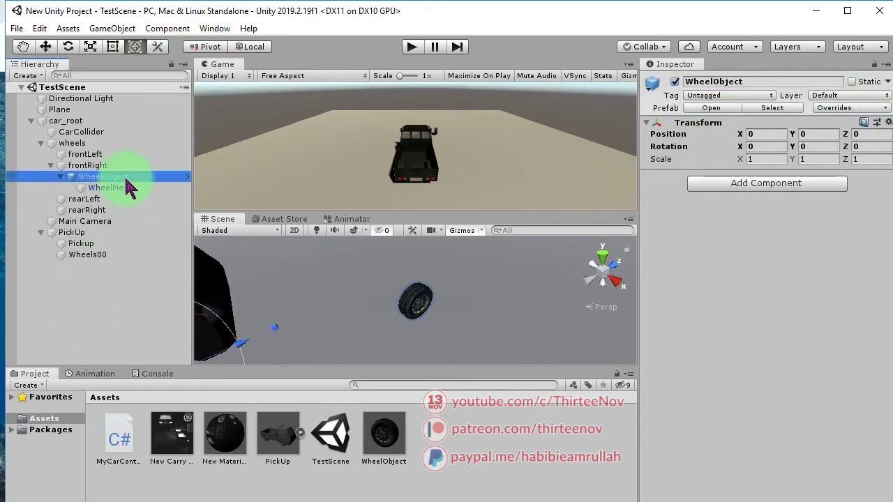
key("Escape")
Step: Delete the old WheelObject and drag the WheelObject prefab onto frontRight in the Hierarchy
key("Delete")
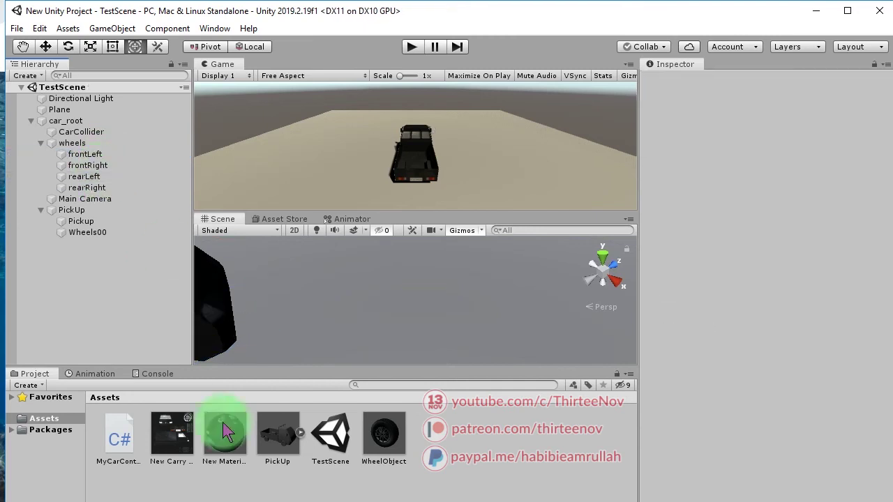
double_click(389, 446)
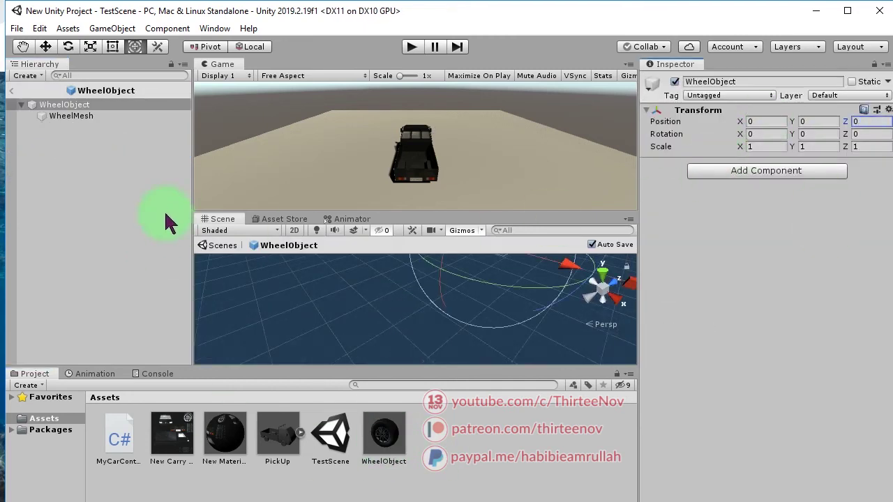
left_click(11, 90)
left_click_drag(105, 162, 98, 167)
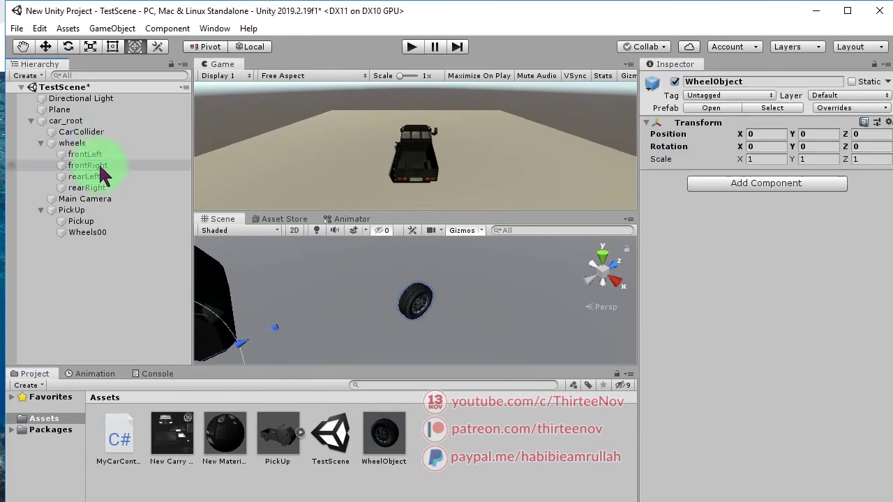
double_click(89, 165)
left_click_drag(349, 256, 438, 291, "alt")
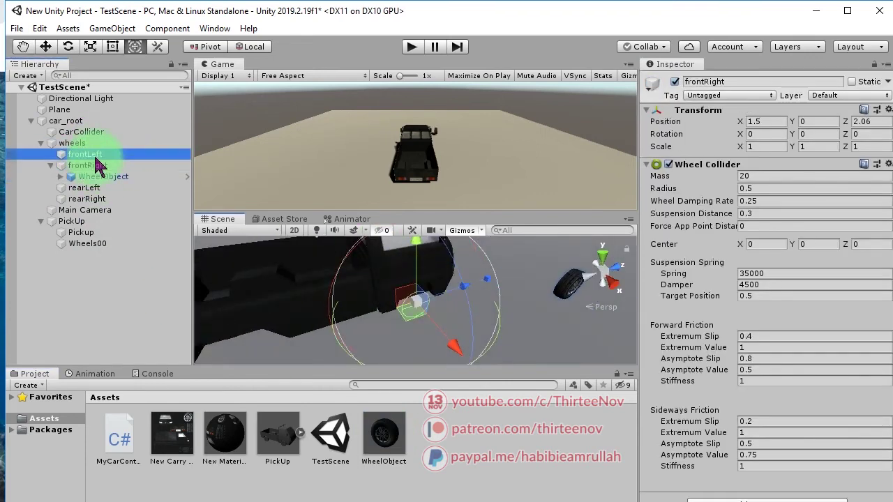
Step: Move the WheelObject toward the truck's front using the Move tool in Center and Global mode
left_click(112, 176)
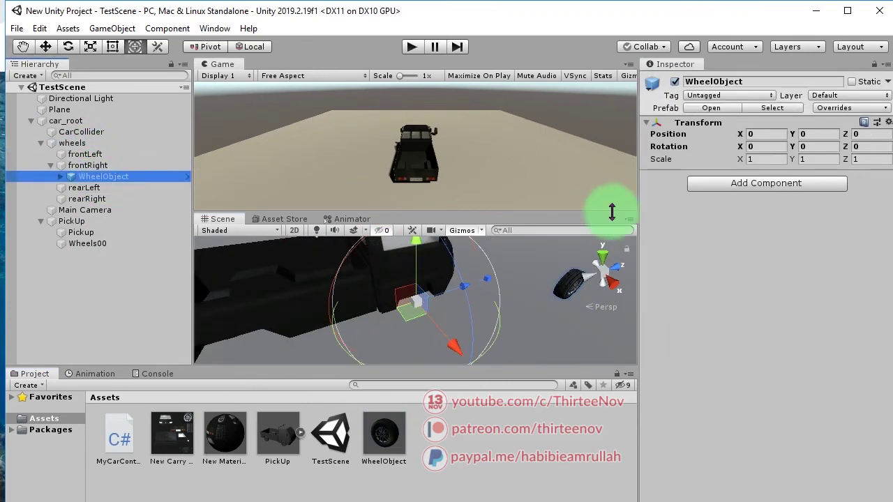
left_click(45, 46)
left_click(204, 46)
left_click(252, 46)
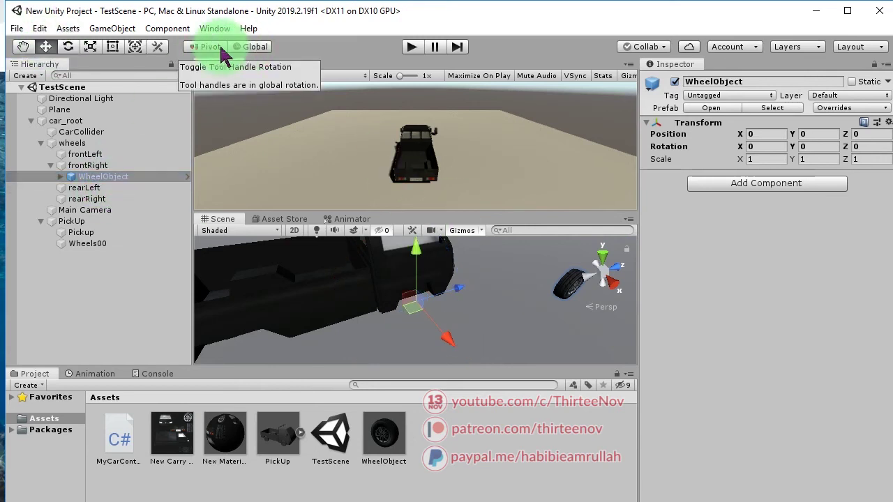
left_click_drag(568, 293, 473, 322)
mouse_move(408, 321)
left_mouse_down("alt")
mouse_move(286, 220)
mouse_move(374, 279)
left_mouse_up("alt")
Step: Copy frontRight's Transform and paste its position onto WheelObject, placed under wheels above frontRight
left_click(140, 165)
left_click(888, 111)
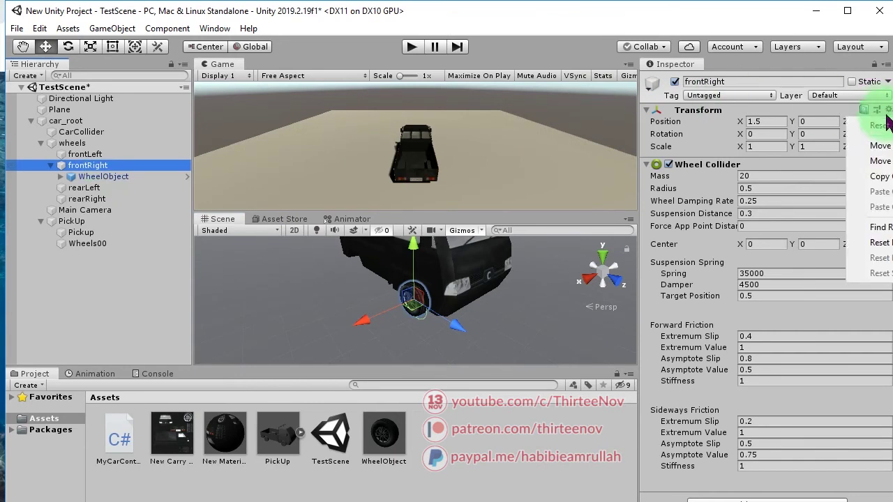
left_click(878, 177)
left_click(98, 178)
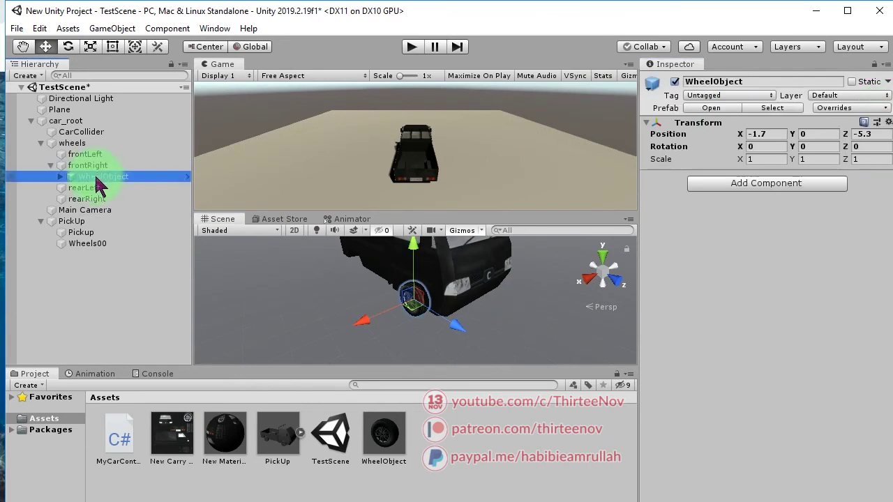
left_click(872, 118)
left_click(877, 230)
left_click_drag(105, 176, 112, 161)
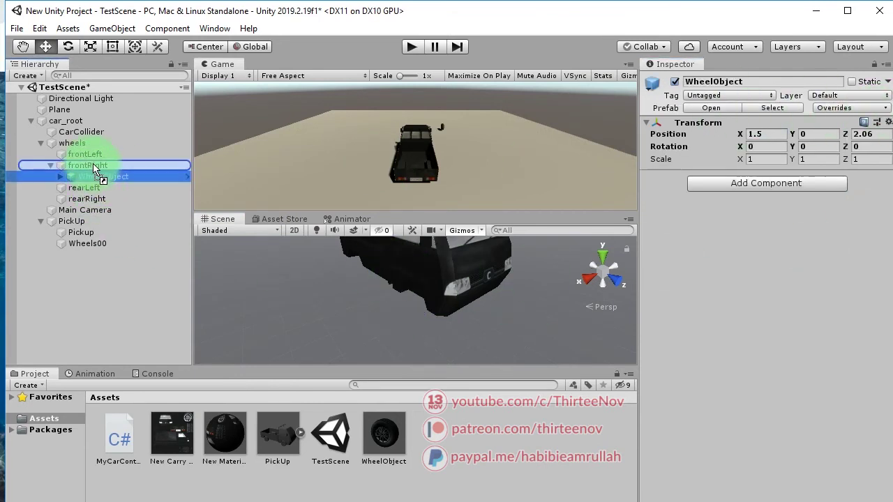
left_click(887, 122)
left_click(877, 224)
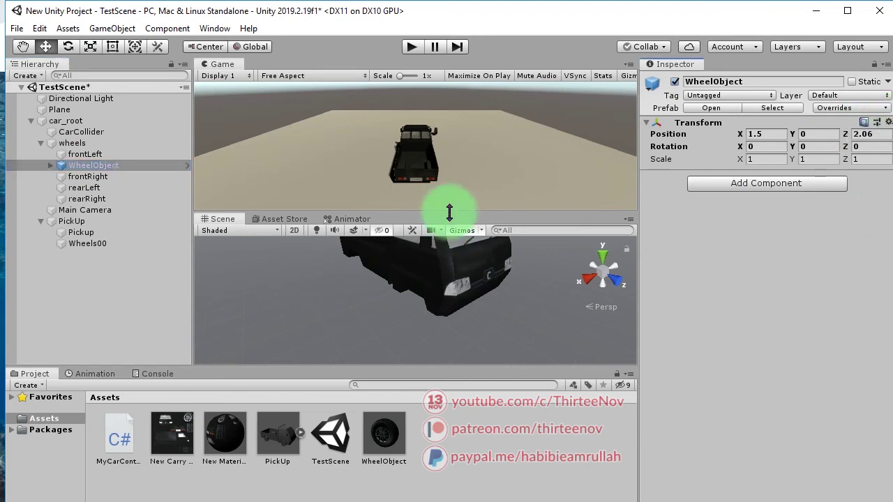
Step: Frame the wheel, save the scene, parent WheelObject to frontRight, then undo twice
key("f")
mouse_move(370, 302)
left_mouse_down("alt")
mouse_move(281, 275)
mouse_move(418, 325)
left_mouse_up("alt")
key("ctrl+s")
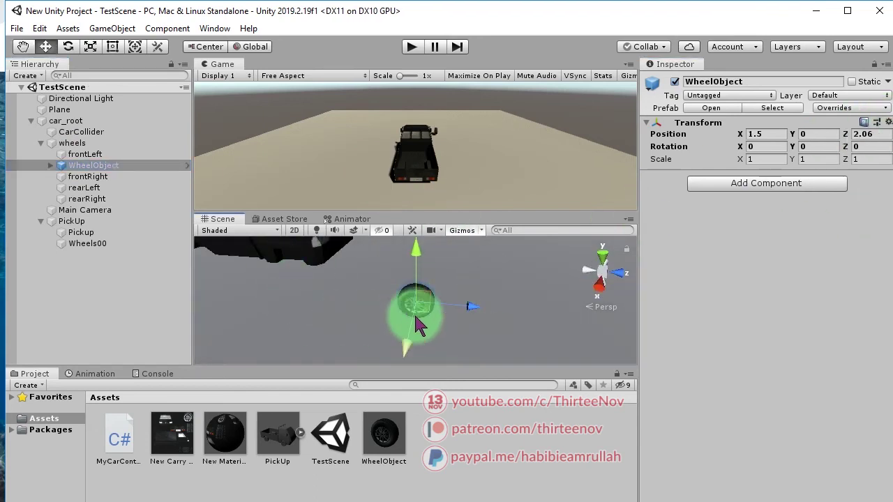
left_click_drag(96, 167, 125, 180)
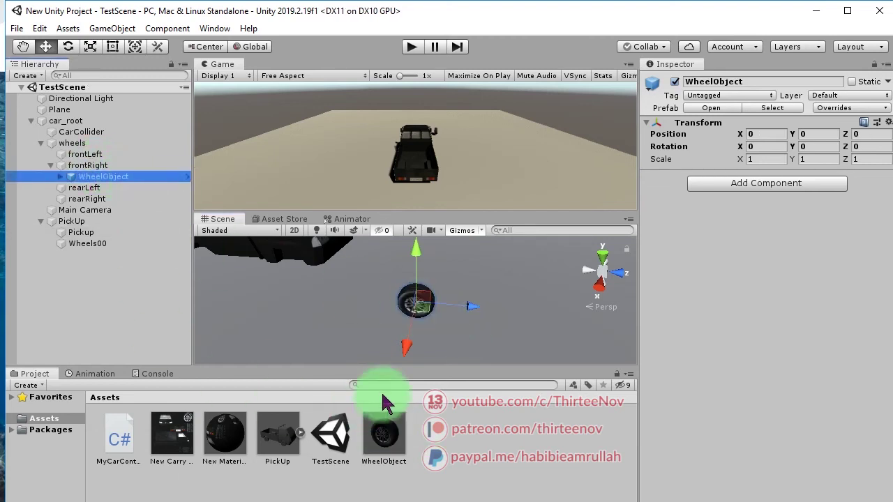
key("ctrl+z")
key("ctrl+z")
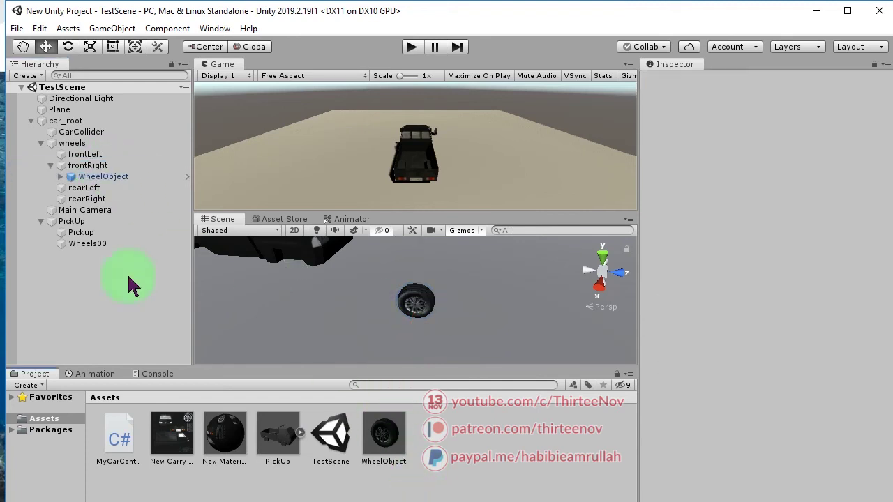
key("ctrl+z")
key("ctrl+z")
key("ctrl+z")
Step: Create an empty child object under frontRight and save the scene
left_click(87, 166)
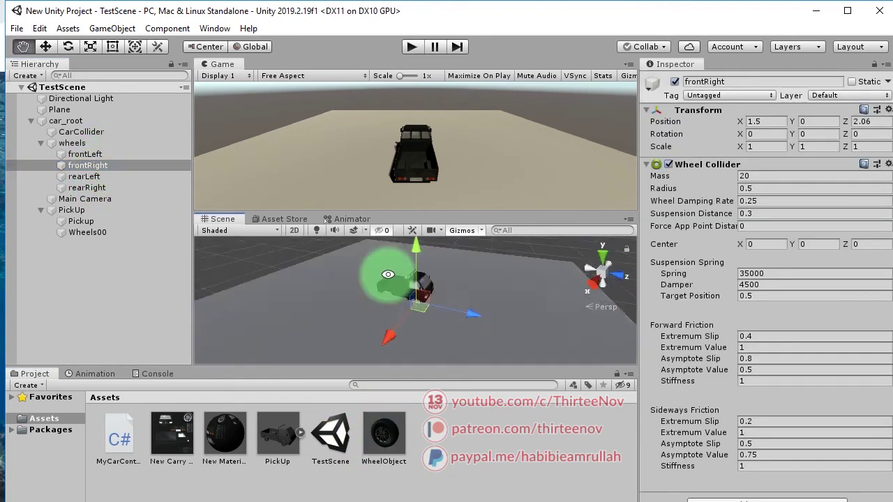
left_click_drag(289, 289, 449, 316, "alt")
right_click(105, 166)
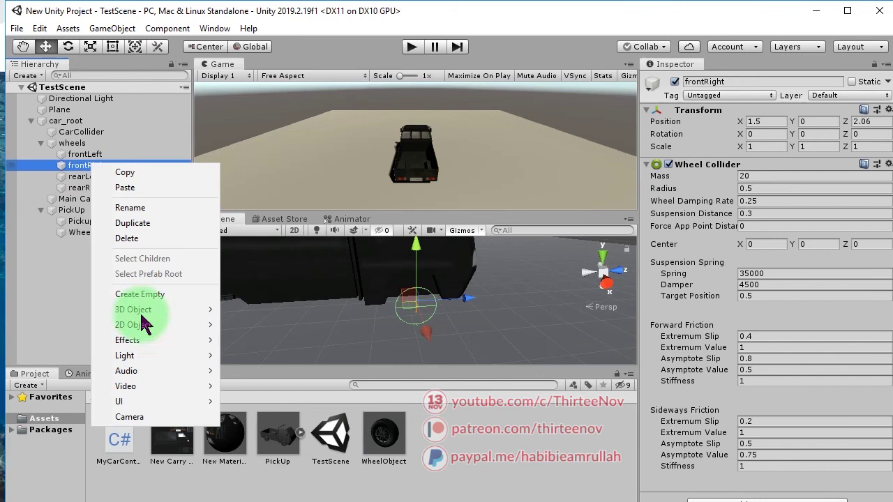
left_click(147, 285)
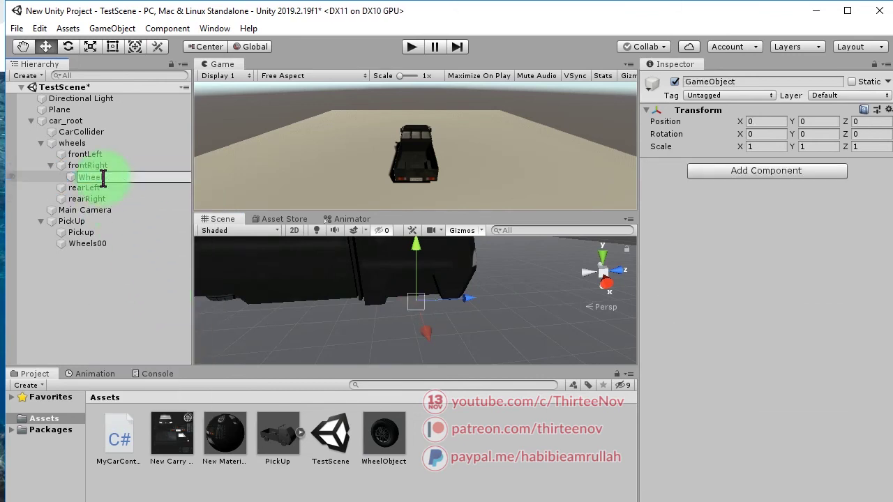
key("ctrl+s")
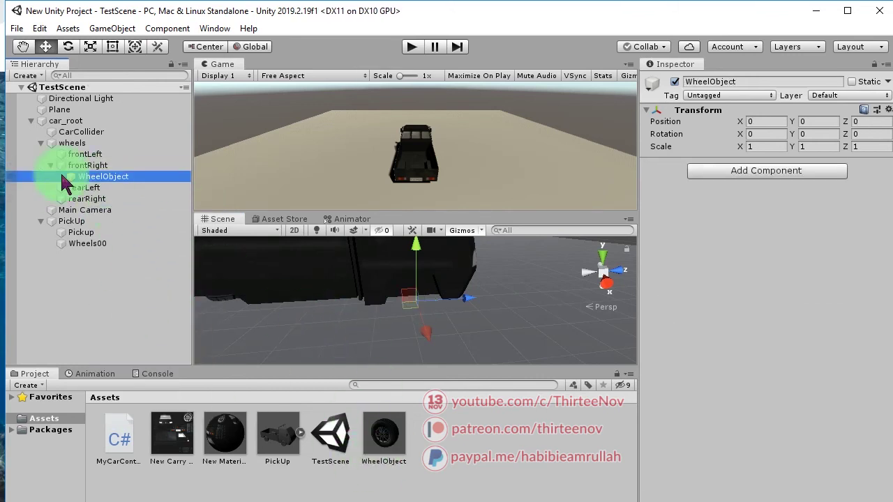
Step: Set the WheelMesh under the new WheelObject to position 0 in the Inspector
left_click(95, 244)
double_click(384, 438)
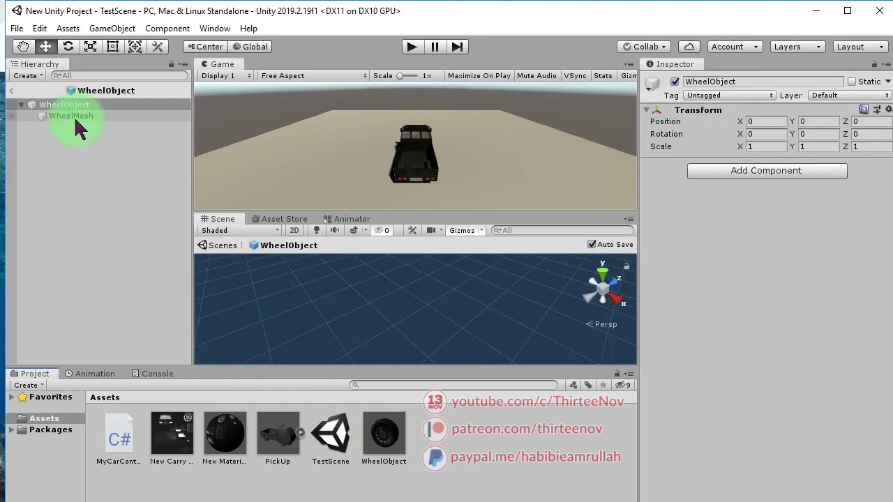
left_click(74, 117)
left_click(11, 90)
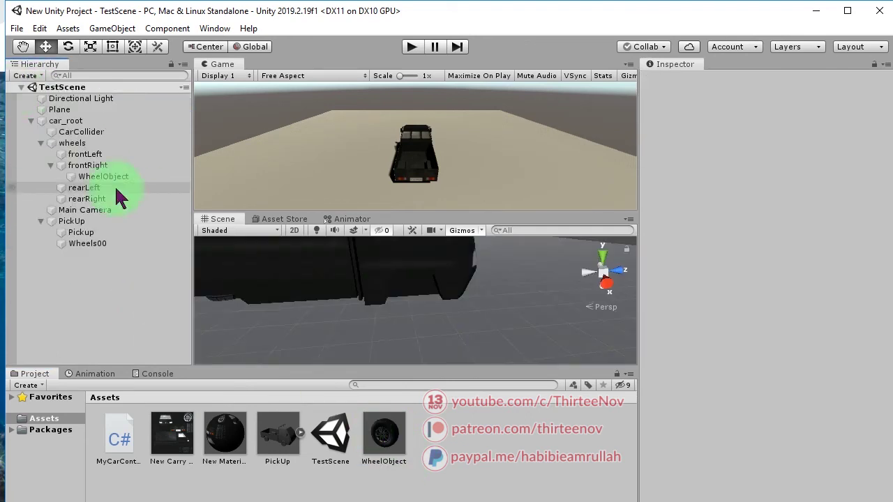
left_click(108, 176)
left_click(103, 189)
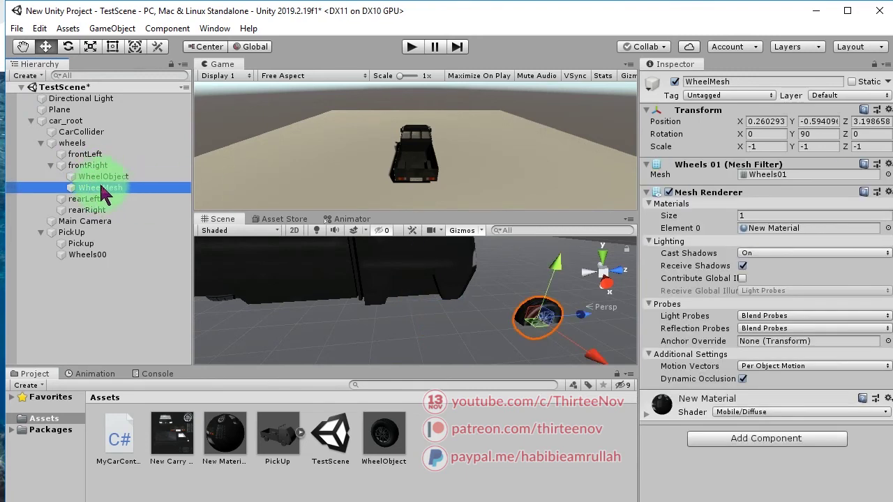
left_click(764, 121)
type("0")
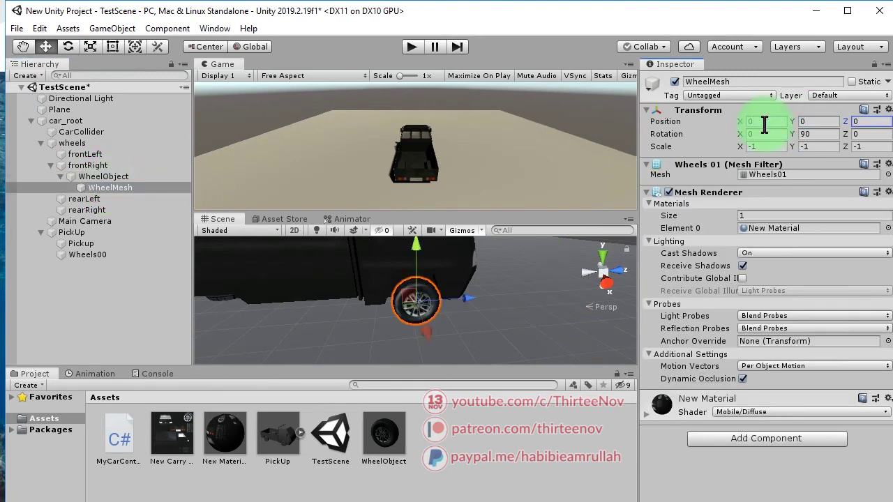
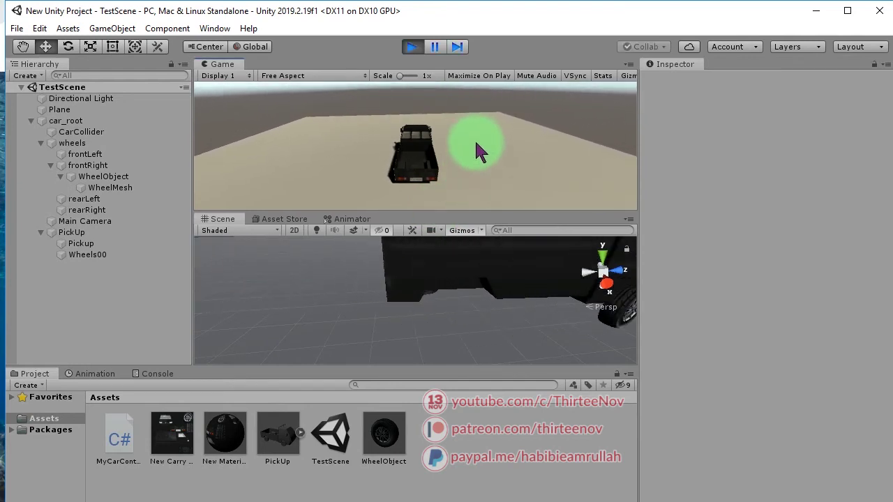
Step: Drive the truck forward with the arrow keys, then stop Play mode
key("Up")
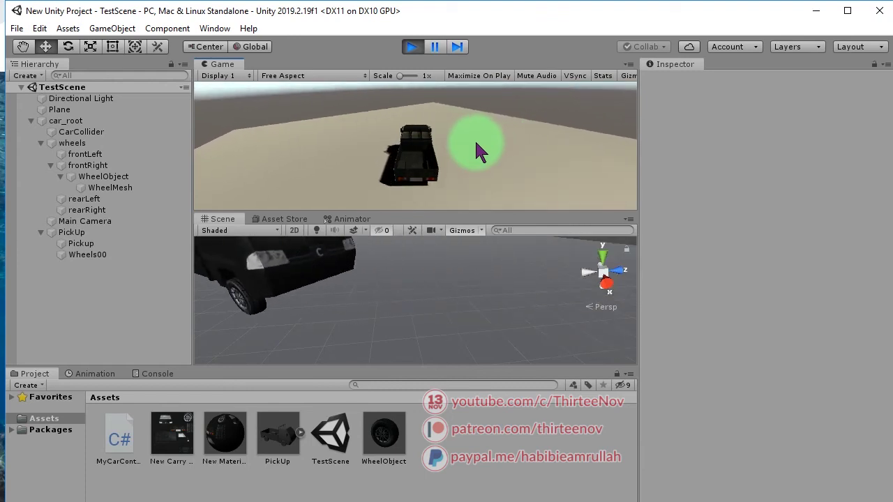
left_click(410, 46)
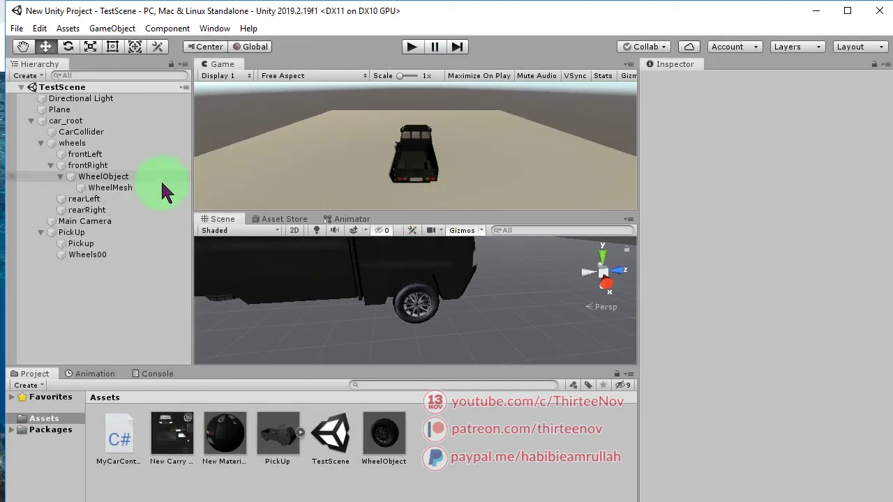
Step: Duplicate the frontRight WheelObject and place the copy under frontLeft
left_click(129, 179)
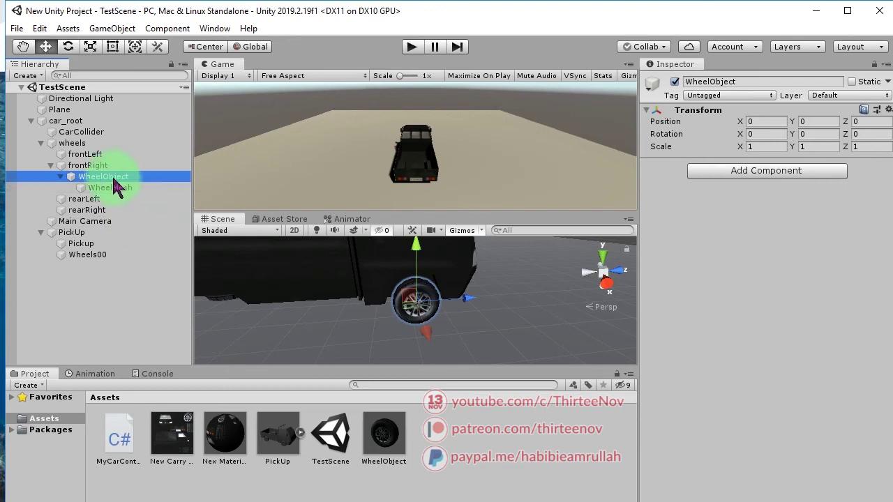
key("ctrl+d")
left_click_drag(102, 197, 94, 154)
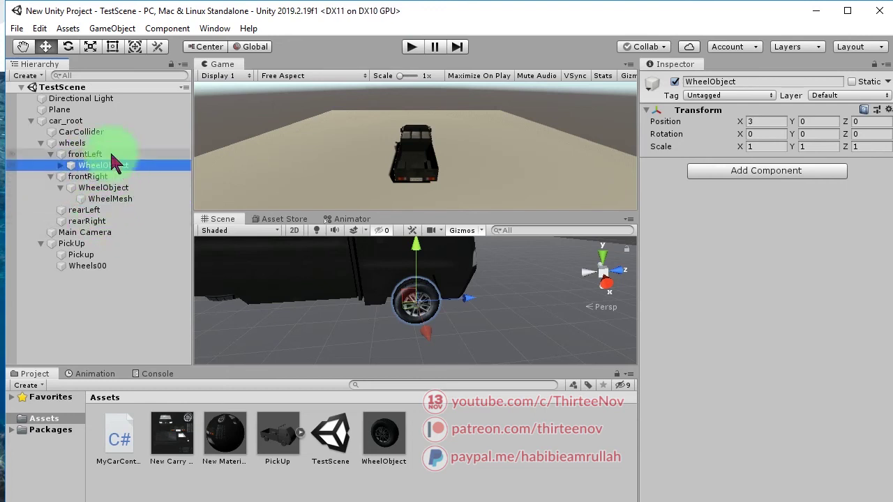
key("f")
left_click_drag(484, 314, 602, 260, "alt")
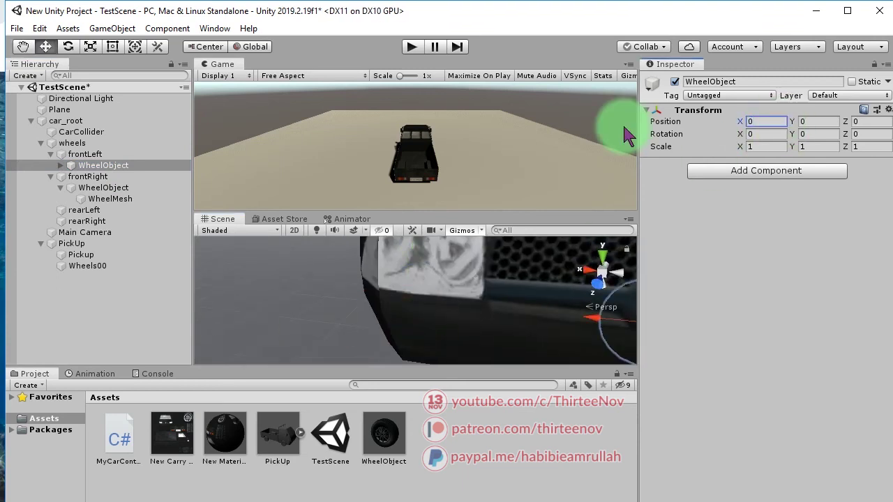
left_click_drag(514, 329, 628, 300, "alt")
left_click_drag(572, 307, 454, 343, "alt")
Step: Add a WheelObject copy under rearLeft, save the scene, and delete the WheelObject asset
left_click(135, 198)
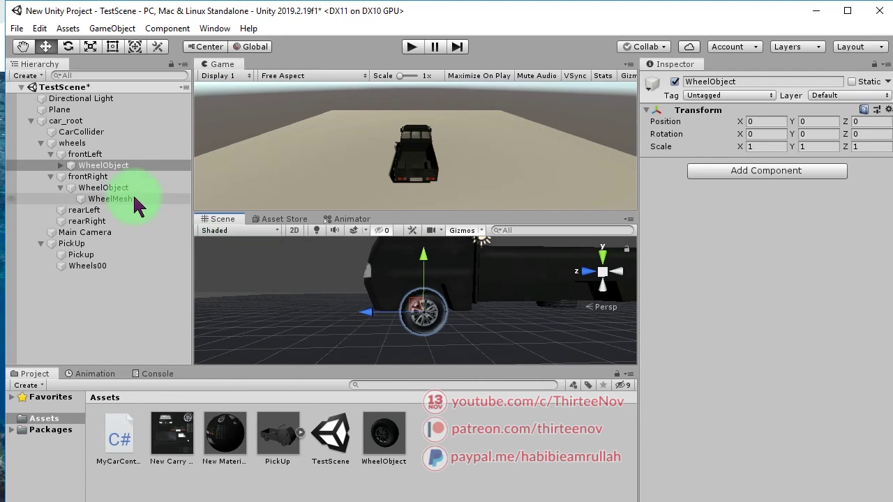
key("ctrl+d")
left_click_drag(105, 177, 143, 223)
key("BackSpace")
key("BackSpace")
key("BackSpace")
key("Return")
left_click(107, 224)
key("ctrl+s")
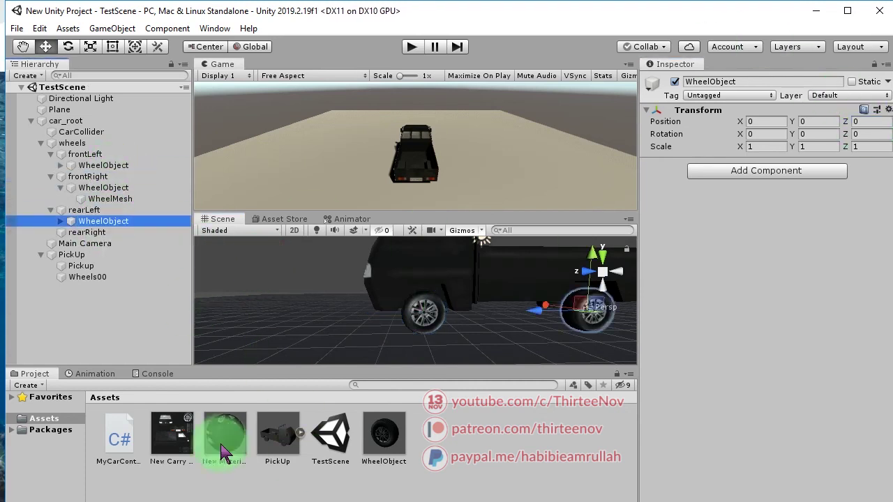
left_click(368, 471)
key("Delete")
Step: Duplicate the rearLeft WheelObject under rearRight and set its Position X to 0
left_click_drag(110, 199, 125, 234)
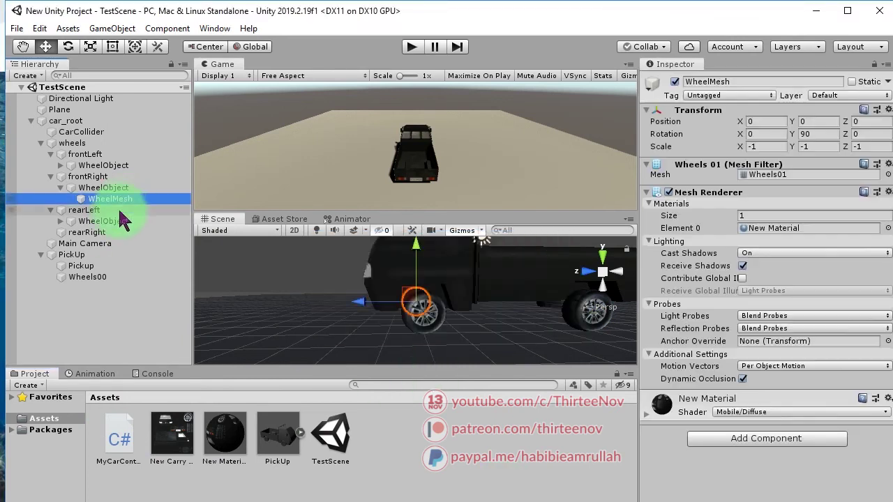
left_click(122, 225)
key("ctrl+d")
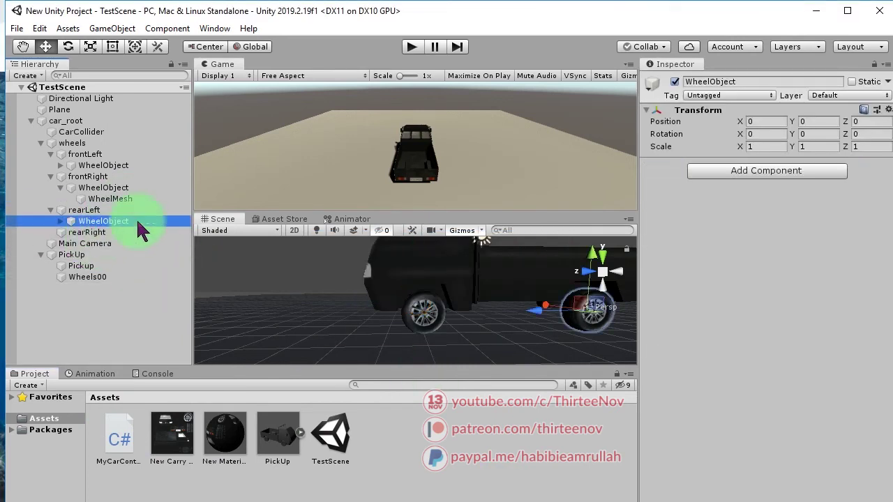
left_click_drag(143, 236, 101, 247)
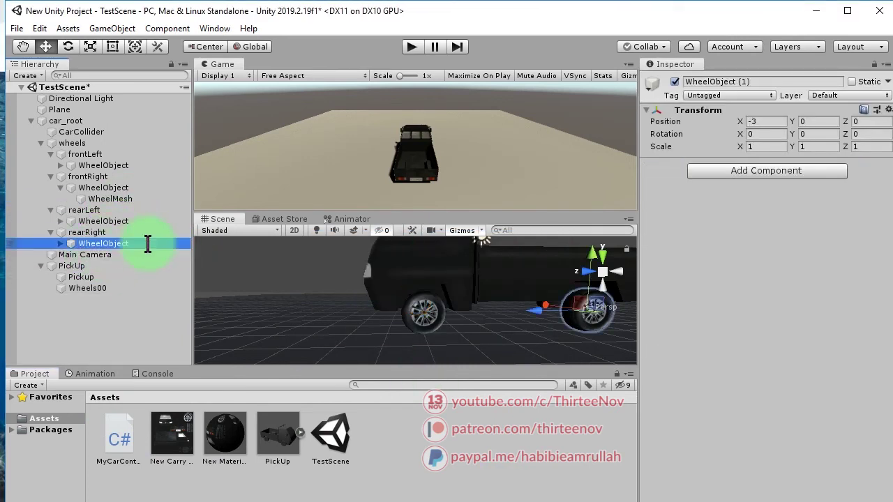
type("0")
mouse_move(398, 328)
left_mouse_down("alt")
mouse_move(388, 255)
mouse_move(419, 309)
left_mouse_up("alt")
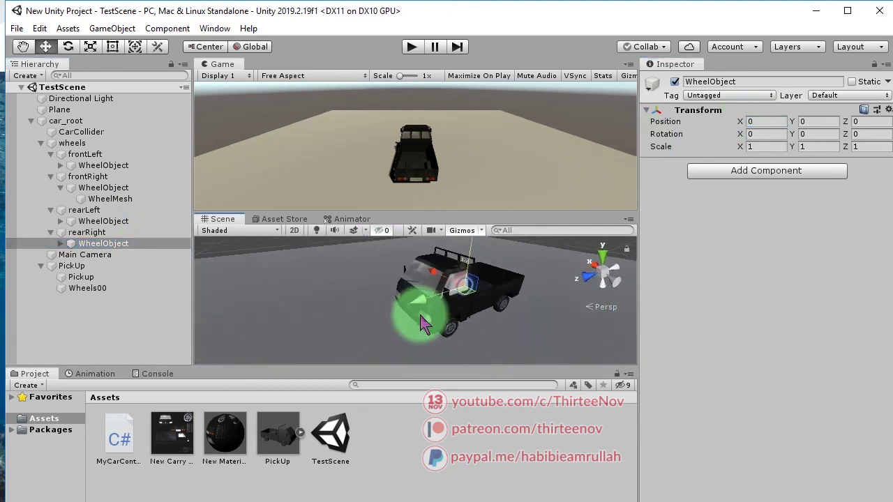
Step: Enter Play mode with Ctrl+P to drive the truck on all four wheels
key("ctrl+p")
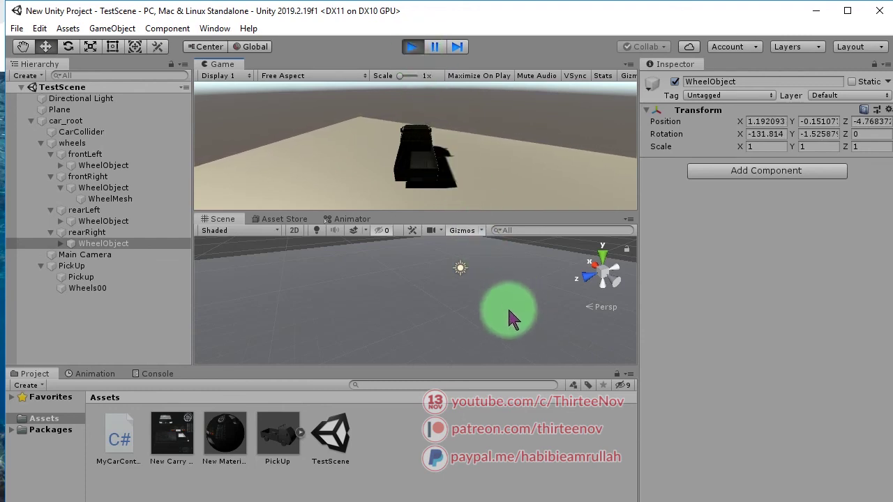
Step: Frame the Plane, then select car_root and orbit the Scene view around the rolling truck
left_click(488, 302)
key("f")
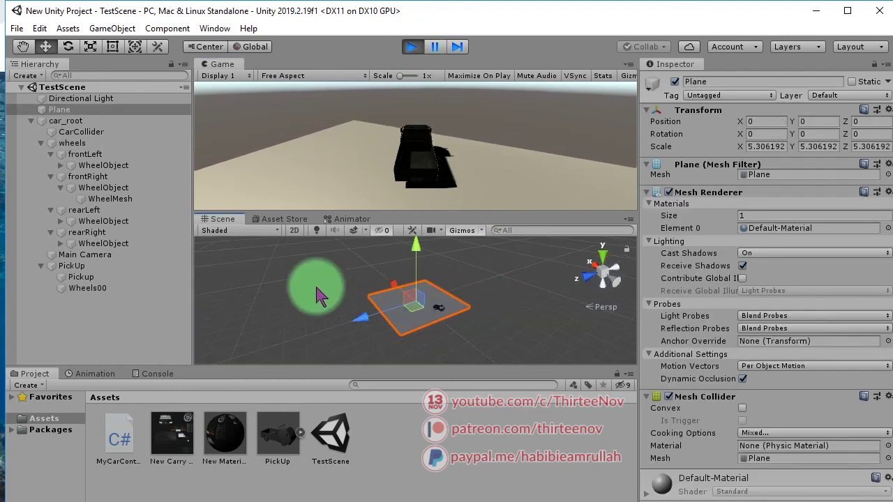
left_click(70, 124)
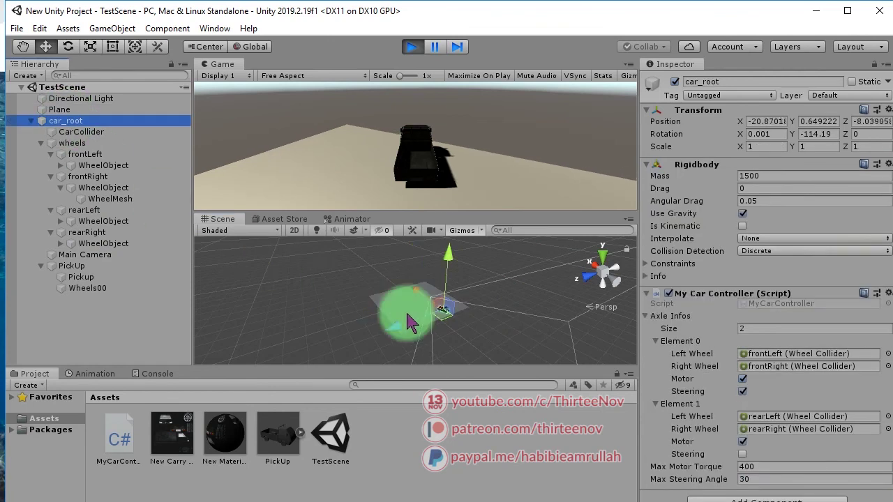
key("f")
mouse_move(428, 325)
left_mouse_down("alt")
mouse_move(452, 320)
mouse_move(467, 249)
left_mouse_up("alt")
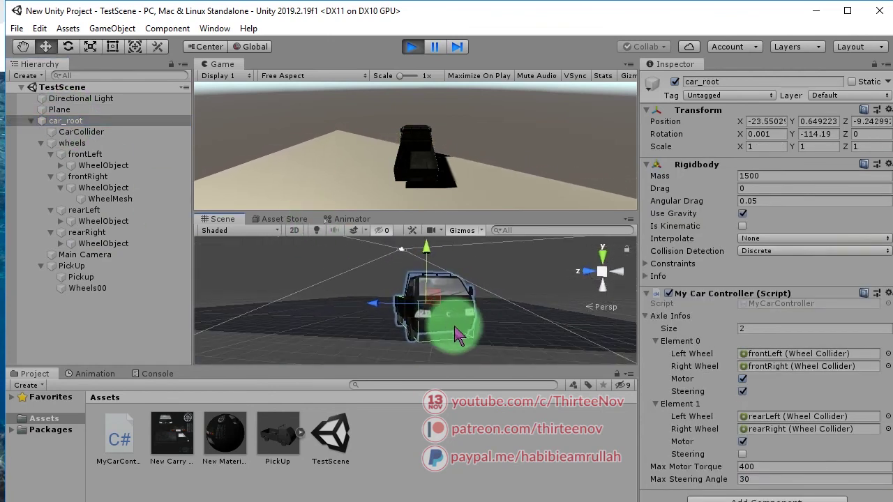